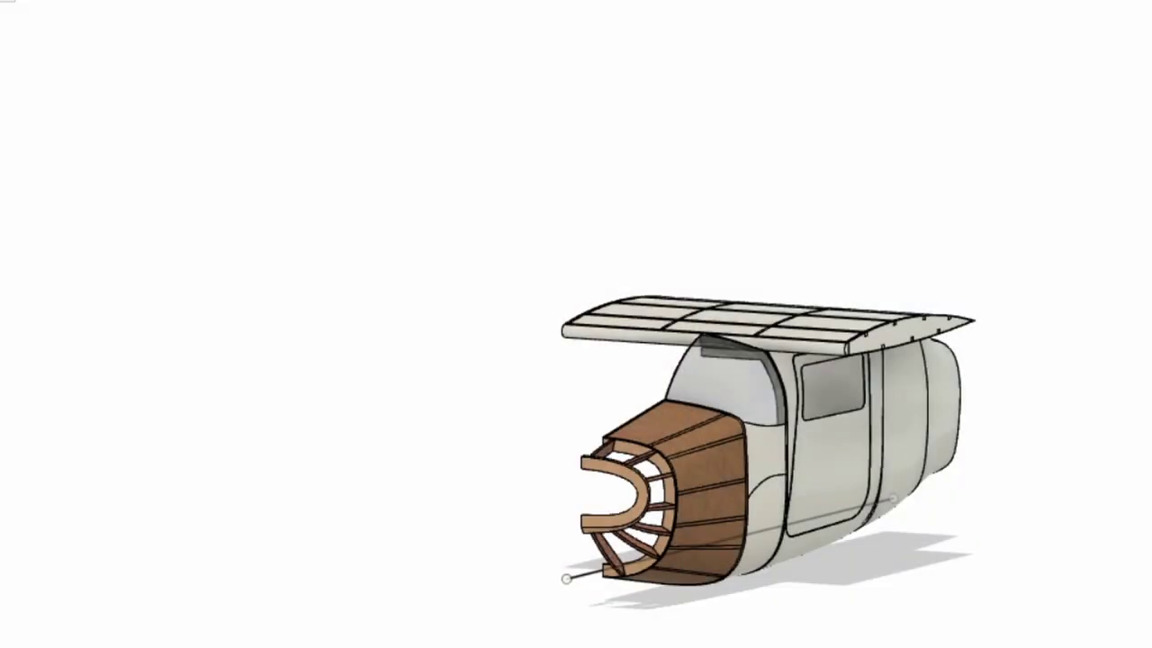
Examine the fuselage model from the front quarter and the right side, including the nose, windshield and cabin door.
{"action": "middle_click_drag", "start_coordinate": [700, 418], "coordinate": [576, 486], "text": "shift"}
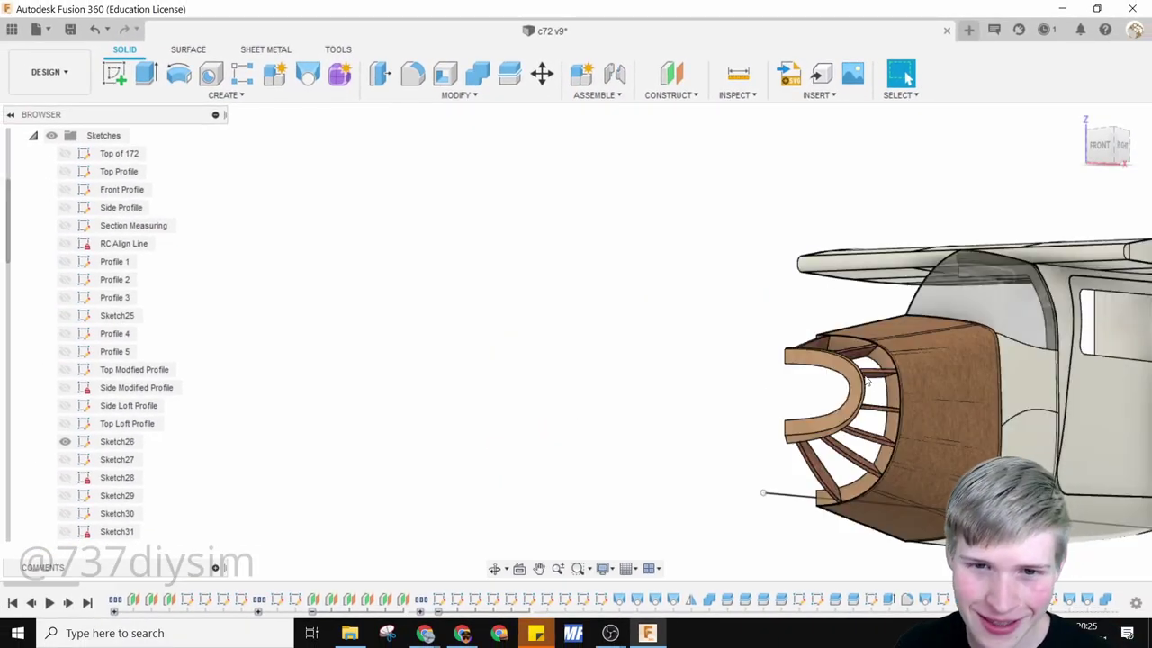
{"action": "scroll", "coordinate": [1075, 327], "scroll_direction": "up", "scroll_amount": 5}
{"action": "middle_click_drag", "start_coordinate": [1074, 326], "coordinate": [771, 237]}
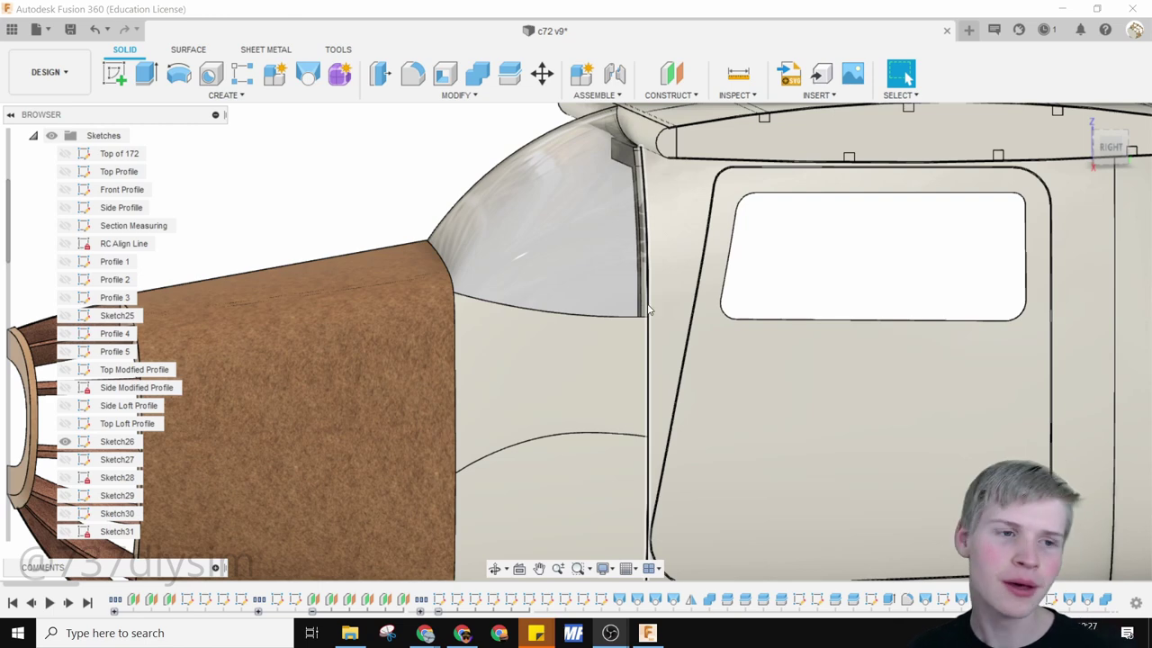
{"action": "left_click", "coordinate": [1106, 161]}
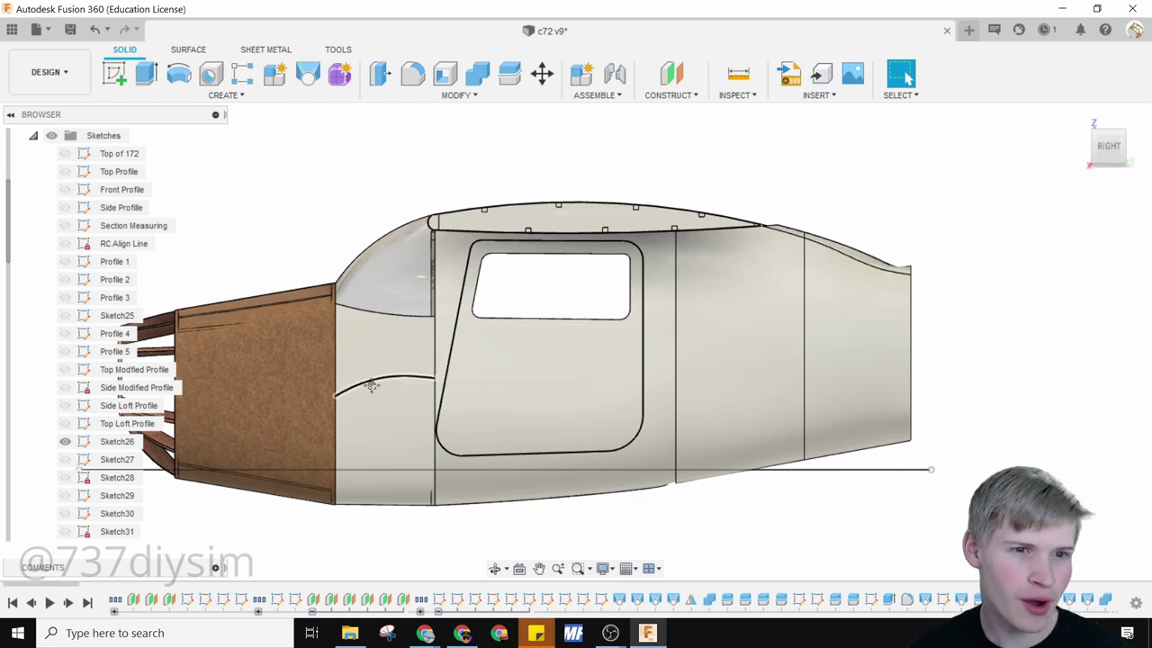
{"action": "middle_click_drag", "start_coordinate": [371, 385], "coordinate": [452, 357]}
{"action": "middle_click_drag", "start_coordinate": [382, 304], "coordinate": [656, 298], "text": "shift"}
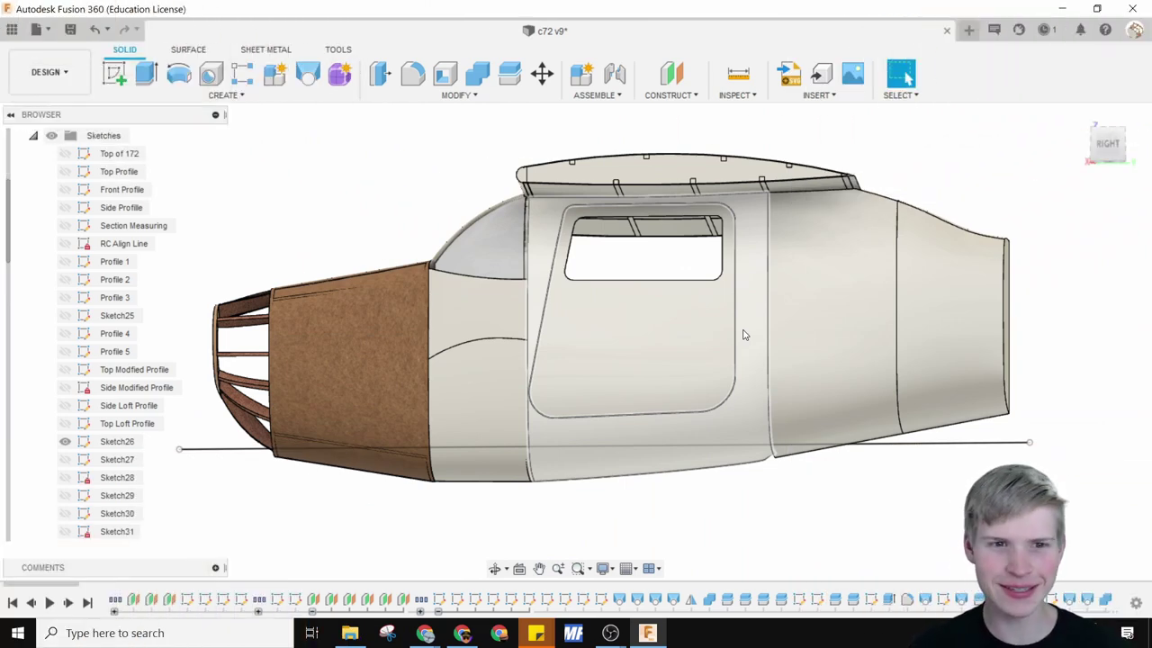
Measure the width of the cabin door, then switch to the web browser and look up 980 mm to inch.
{"action": "scroll", "coordinate": [920, 309], "scroll_direction": "down", "scroll_amount": 2}
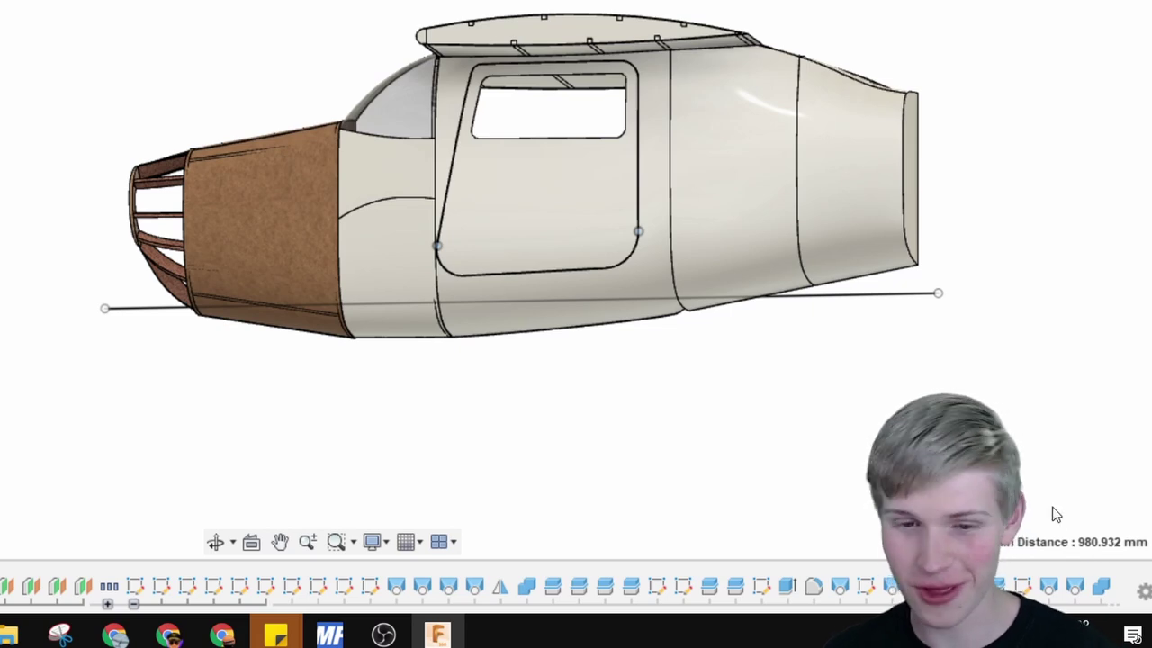
{"action": "type", "text": "980 "}
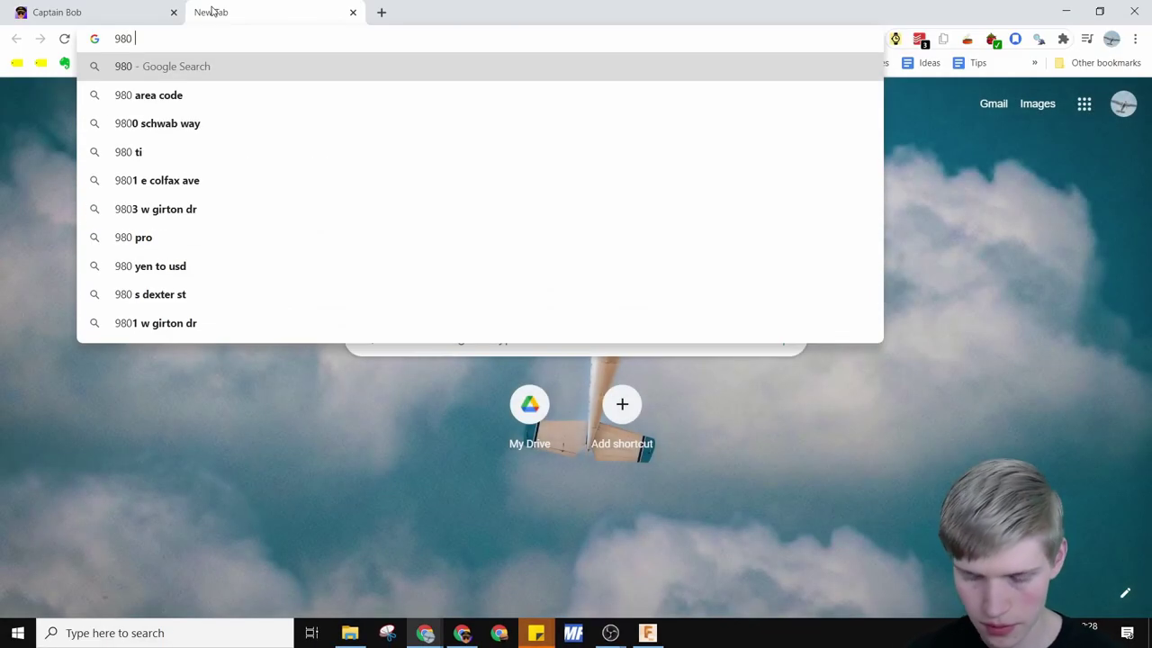
{"action": "type", "text": "mm to inch"}
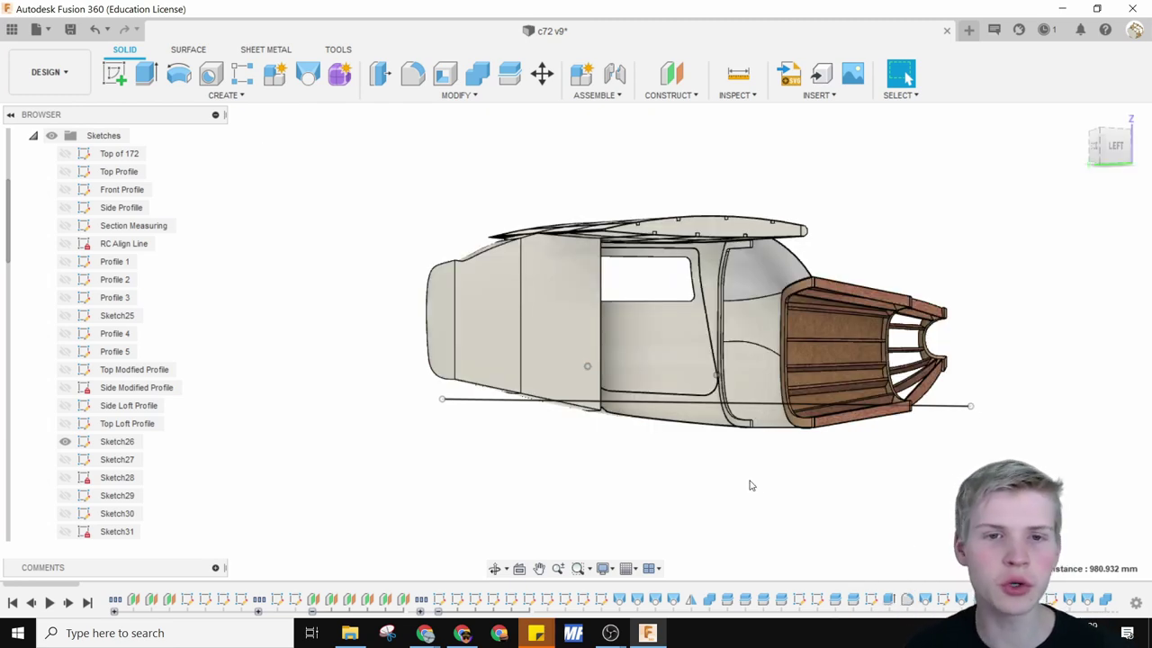
Measure the distance between the foremost nose frame and the next frame behind it.
{"action": "scroll", "coordinate": [749, 480], "scroll_direction": "down", "scroll_amount": 1}
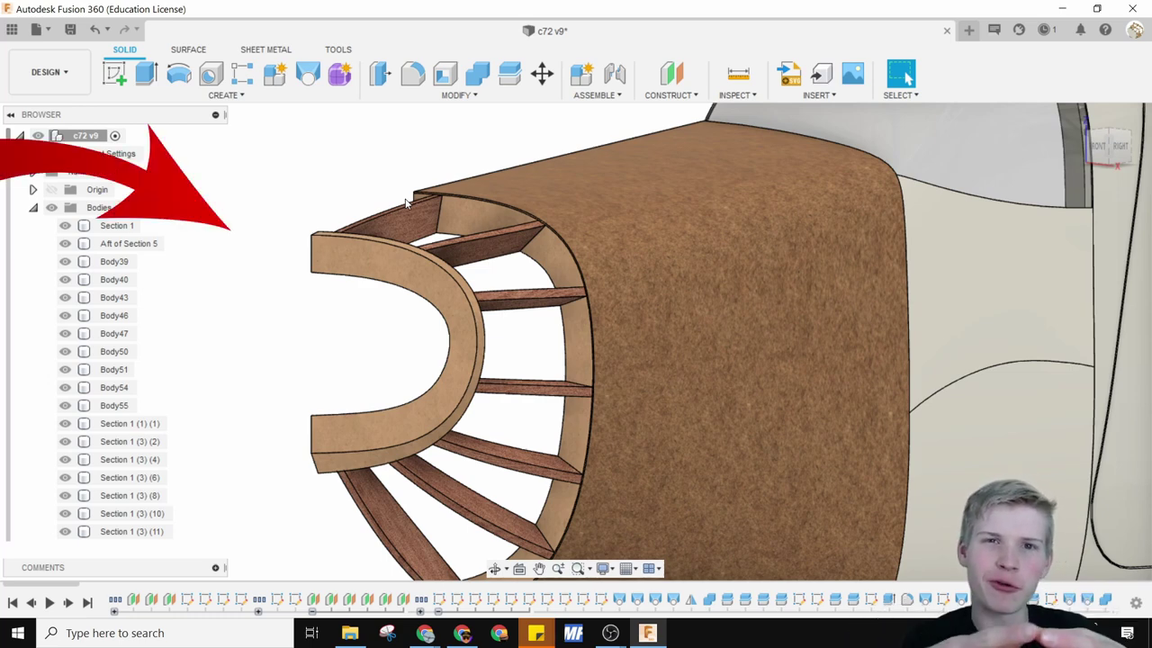
{"action": "middle_click_drag", "start_coordinate": [589, 320], "coordinate": [690, 379], "text": "shift"}
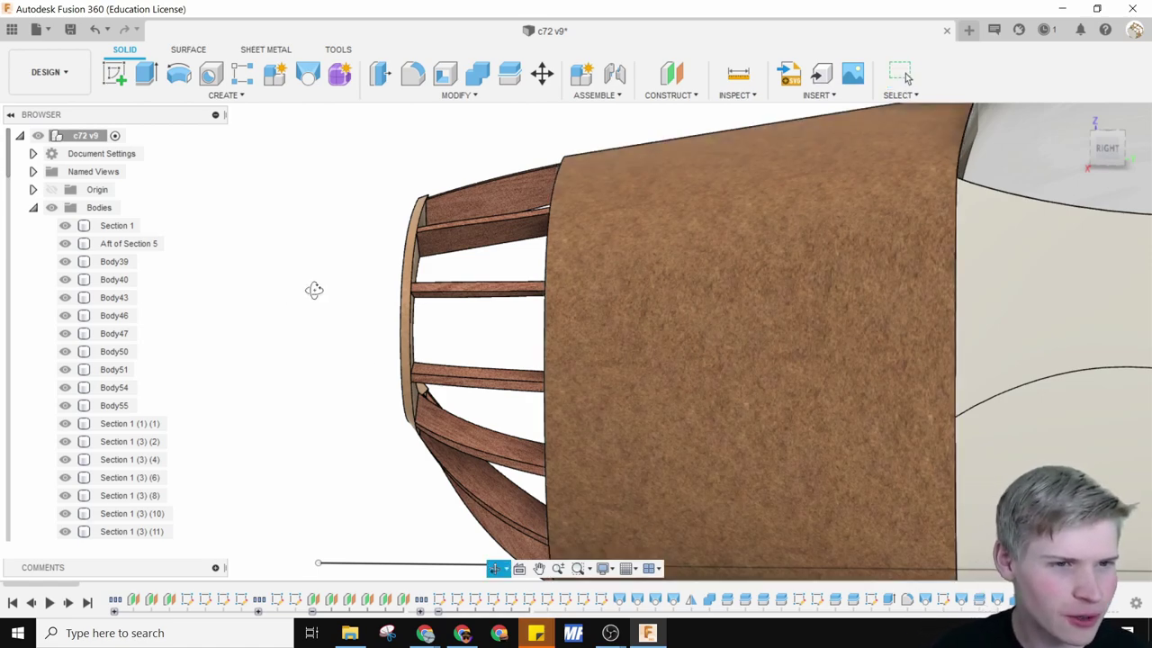
{"action": "middle_click_drag", "start_coordinate": [314, 289], "coordinate": [504, 251], "text": "shift"}
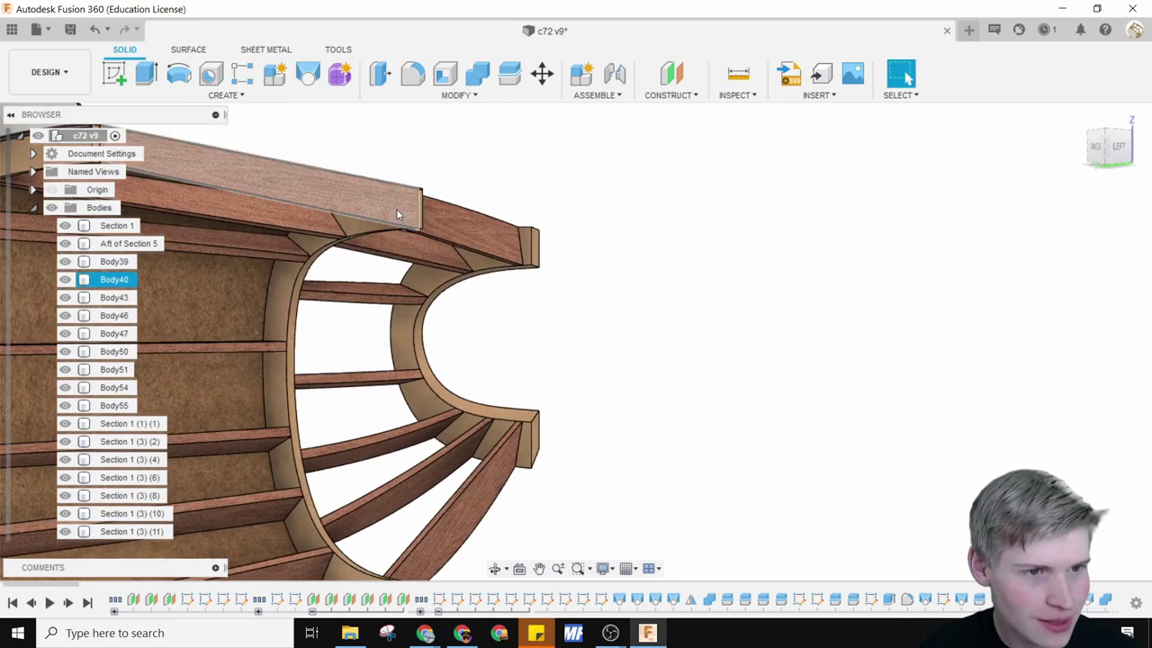
{"action": "left_click", "coordinate": [274, 294]}
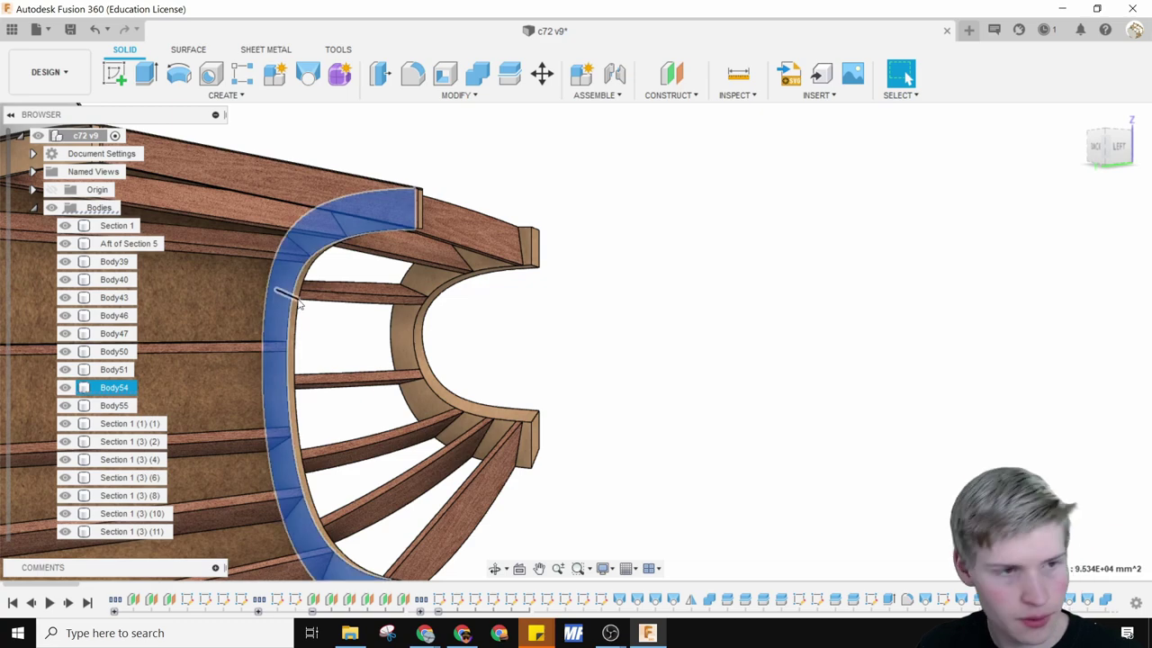
{"action": "left_click", "coordinate": [402, 329]}
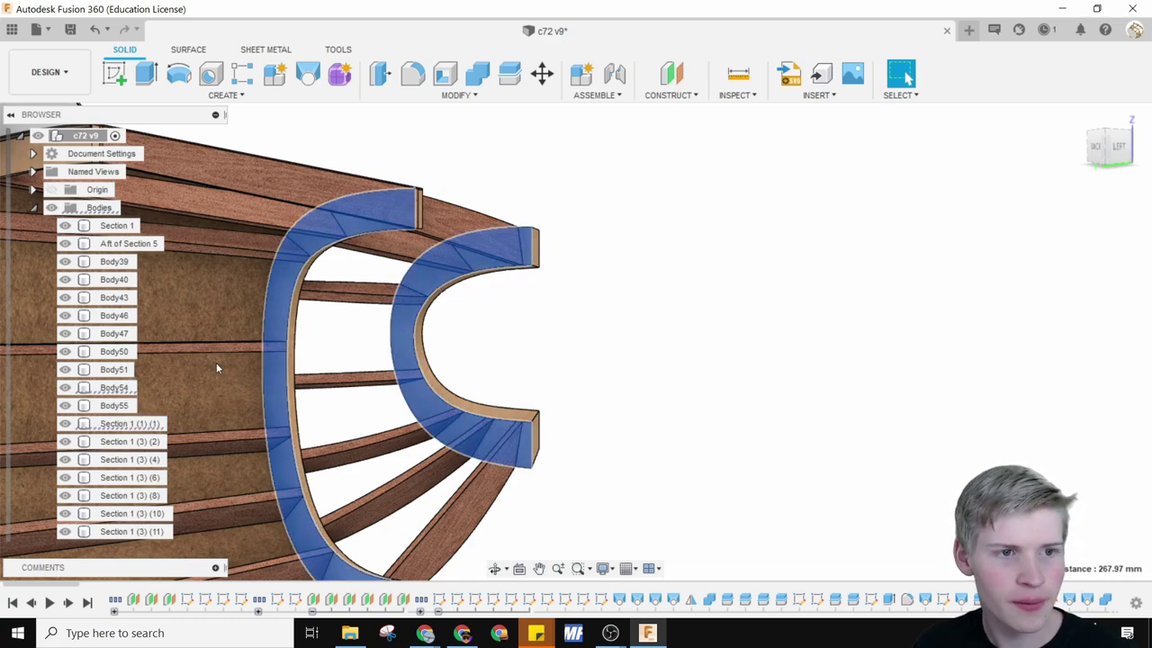
Measure the distance between the rear cowling frame beside the windshield and the middle nose frame.
{"action": "middle_click_drag", "start_coordinate": [216, 367], "coordinate": [550, 341], "text": "shift"}
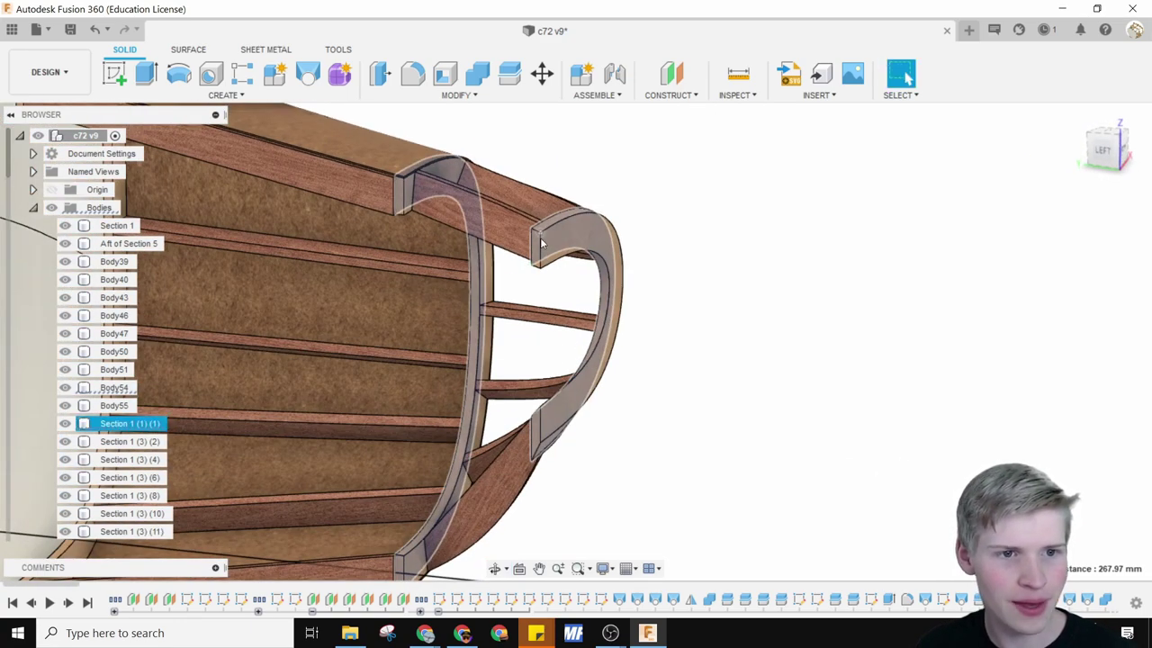
{"action": "scroll", "coordinate": [540, 242], "scroll_direction": "up", "scroll_amount": 3}
{"action": "middle_click_drag", "start_coordinate": [726, 322], "coordinate": [557, 288], "text": "shift"}
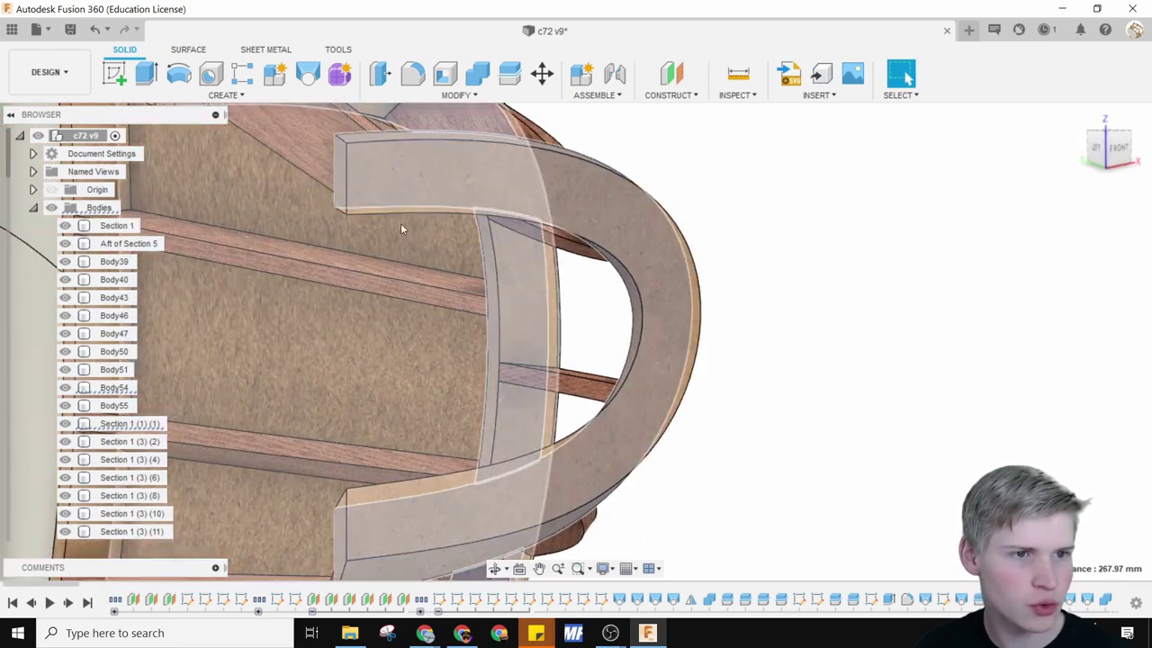
{"action": "middle_click_drag", "start_coordinate": [401, 229], "coordinate": [742, 285], "text": "shift"}
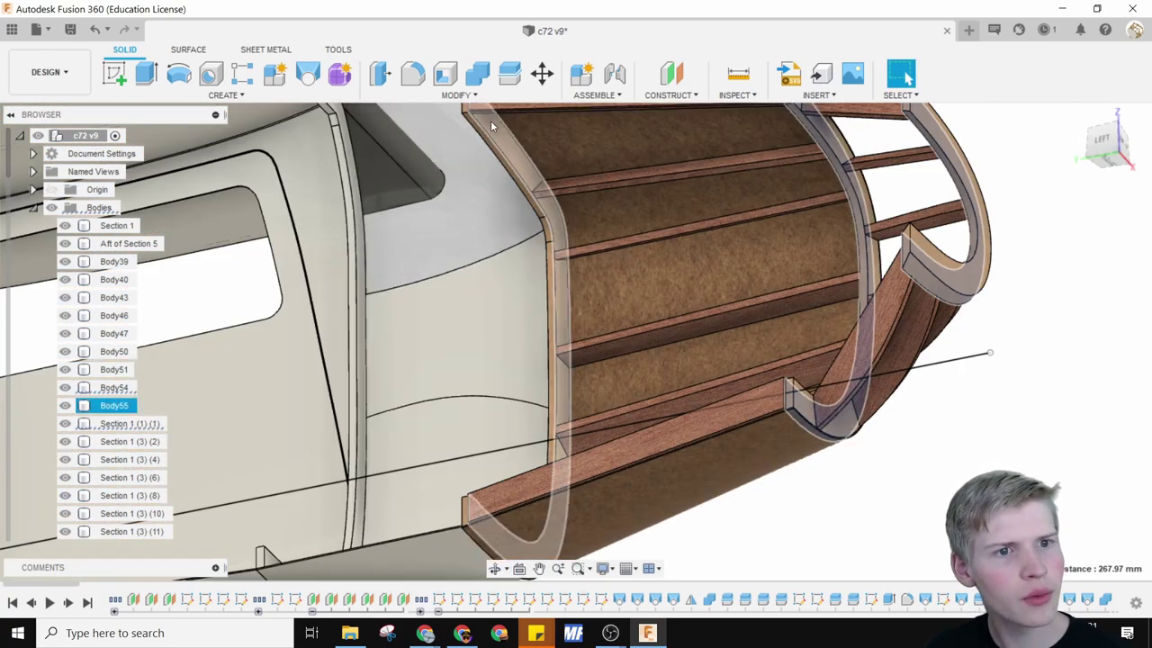
{"action": "left_click", "coordinate": [490, 120]}
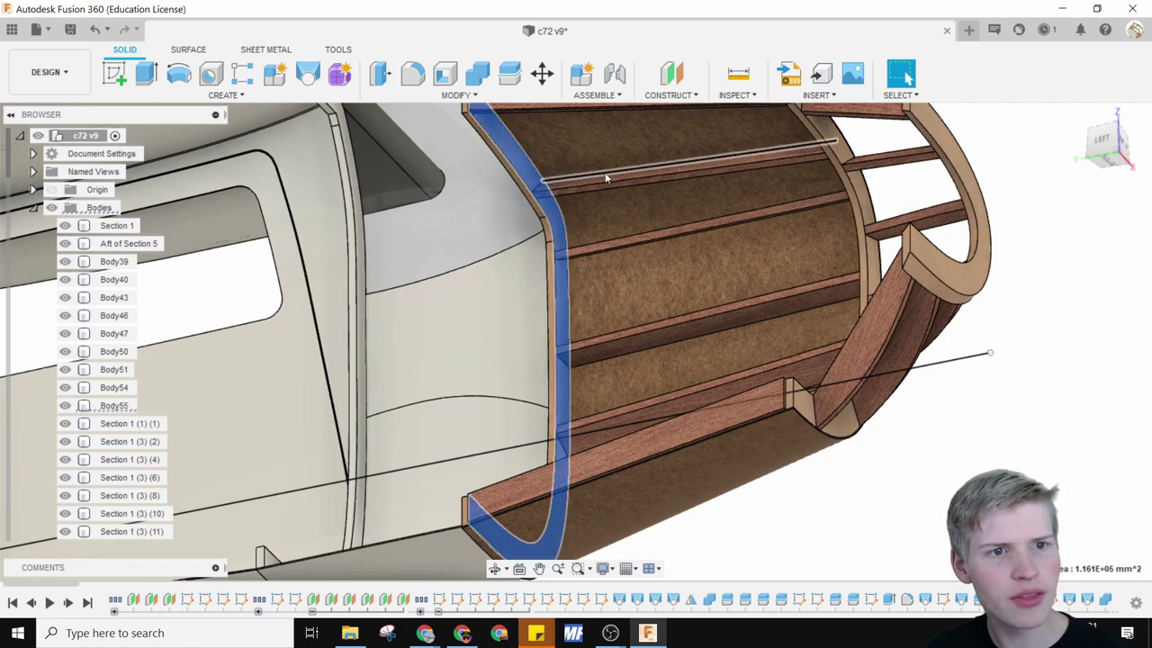
{"action": "left_click", "coordinate": [841, 149]}
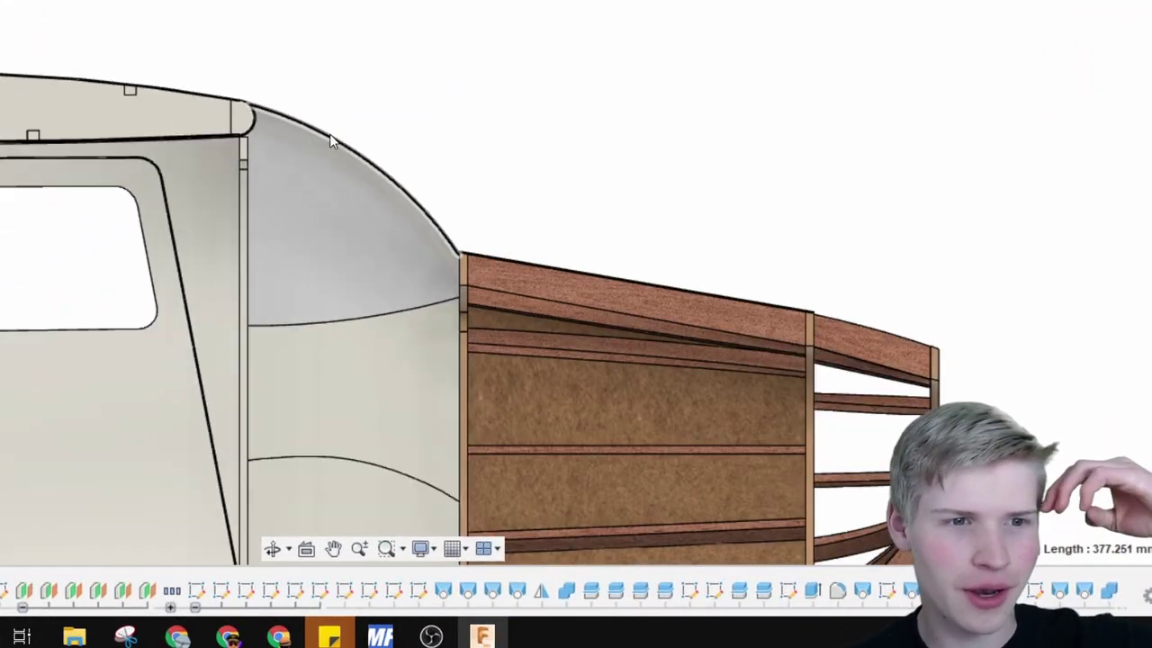
Inspect the clearance gap along the front edge of the cabin door.
{"action": "scroll", "coordinate": [334, 137], "scroll_direction": "down", "scroll_amount": 5}
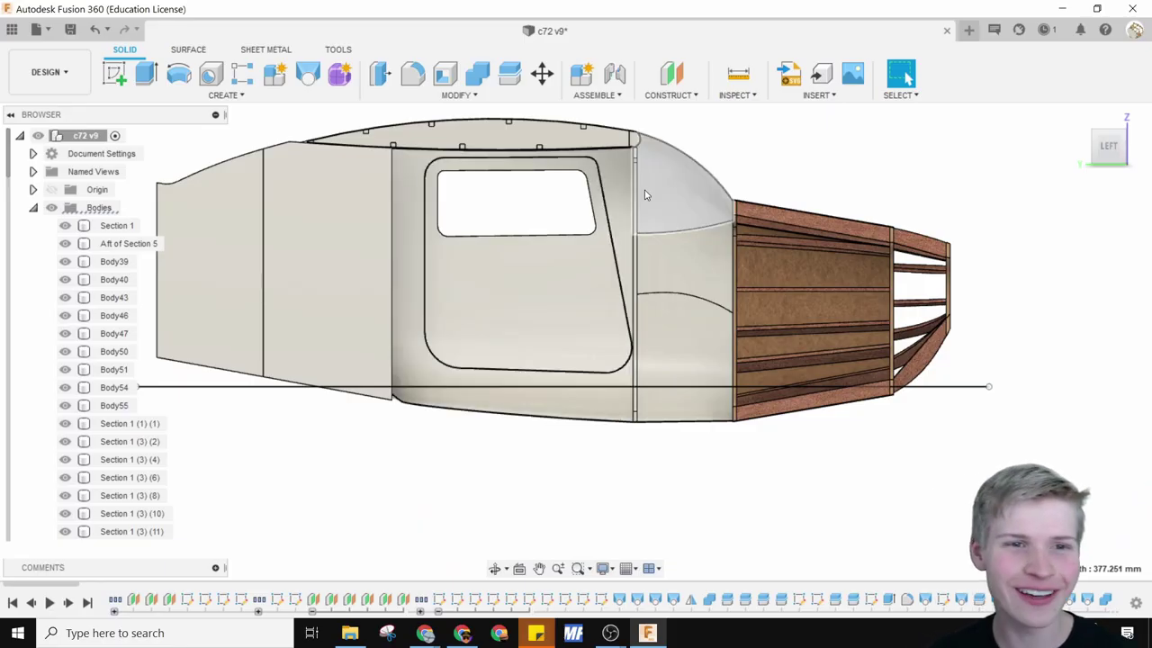
{"action": "scroll", "coordinate": [597, 180], "scroll_direction": "up", "scroll_amount": 8}
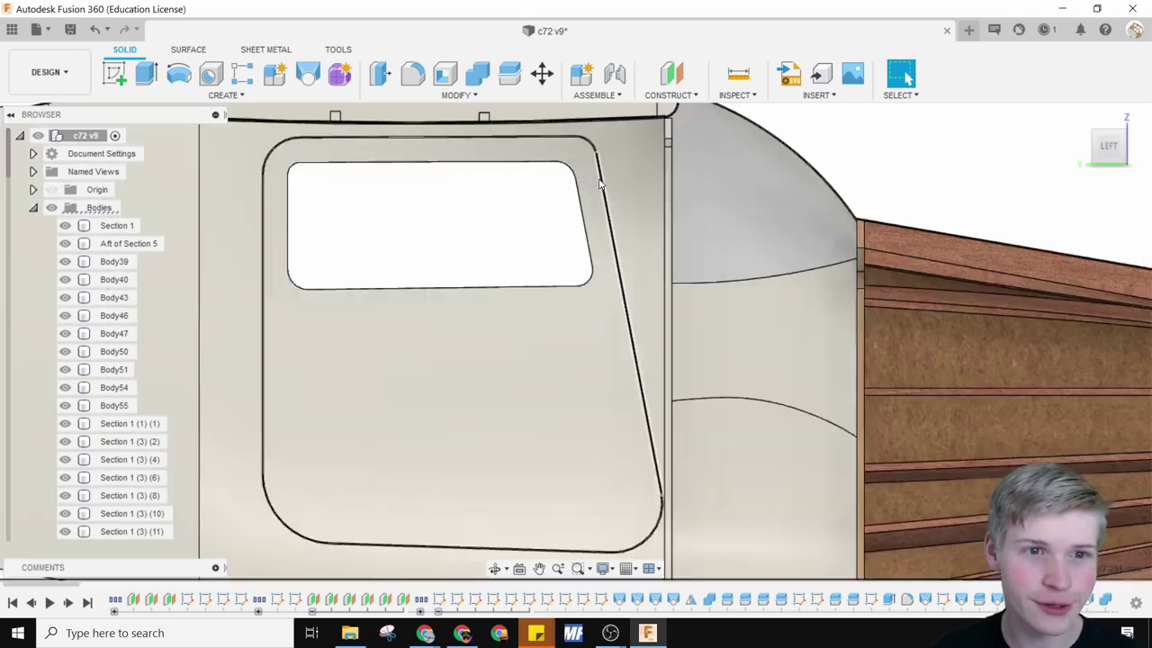
{"action": "scroll", "coordinate": [610, 198], "scroll_direction": "up", "scroll_amount": 4}
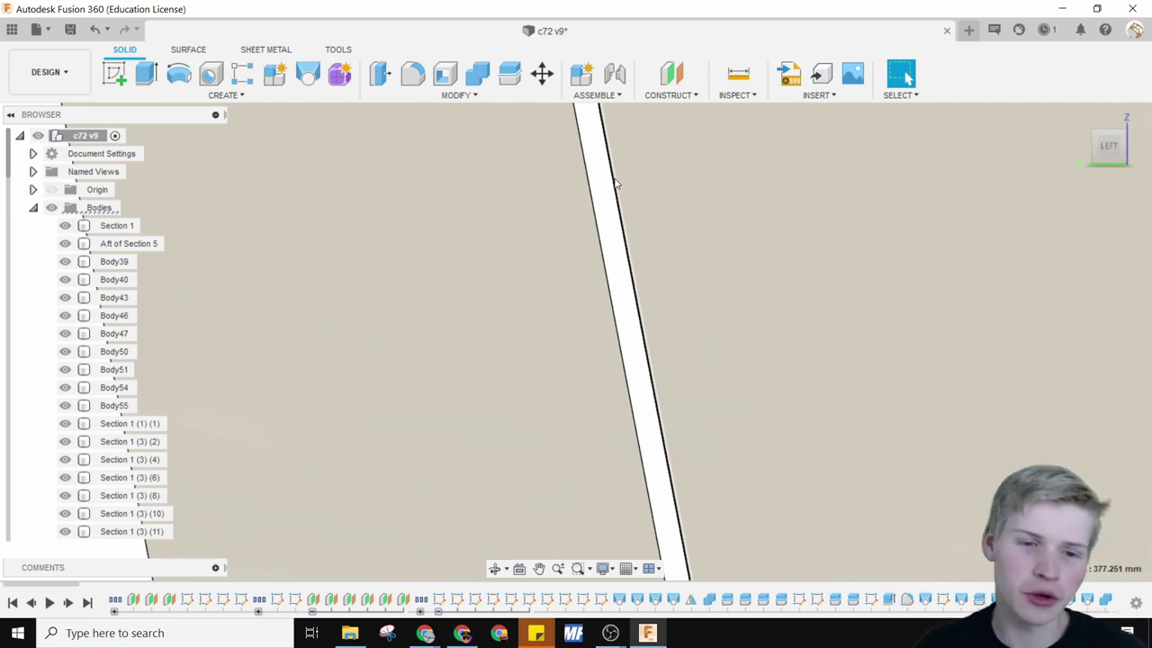
{"action": "scroll", "coordinate": [555, 247], "scroll_direction": "down", "scroll_amount": 4}
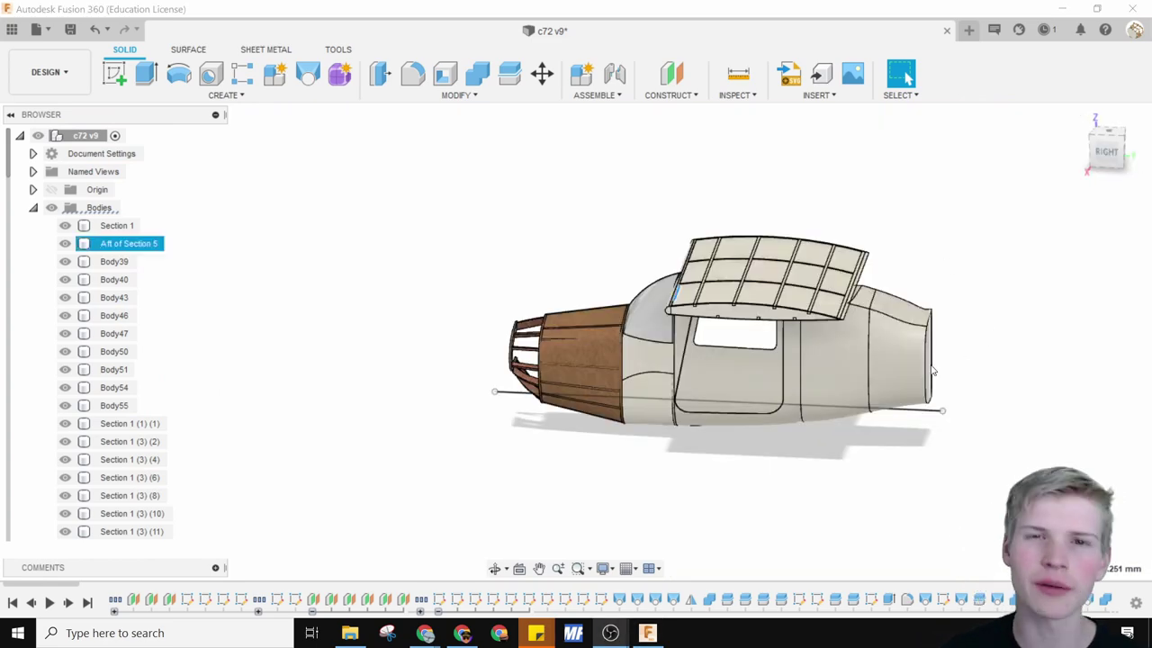
Remove the wing's outer end rib, the next rib inboard and the upper wing skin to expose the spars.
{"action": "middle_click_drag", "start_coordinate": [893, 357], "coordinate": [571, 442], "text": "shift"}
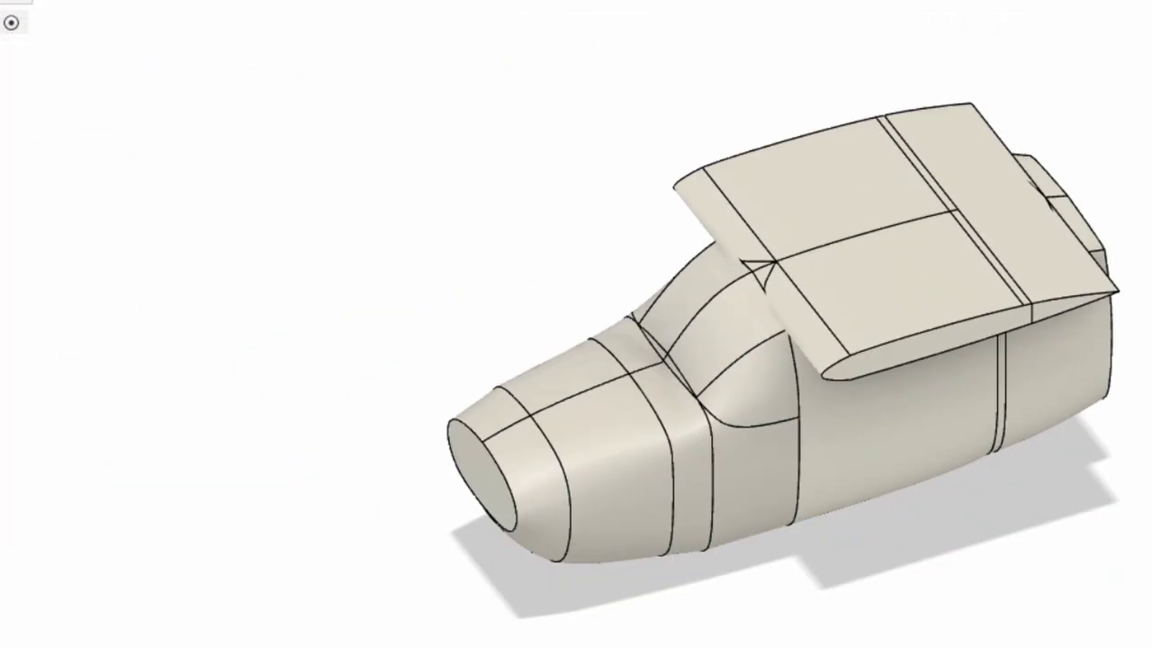
{"action": "mouse_move", "coordinate": [1143, 423]}
{"action": "middle_mouse_down", "text": "shift"}
{"action": "mouse_move", "coordinate": [1139, 437]}
{"action": "mouse_move", "coordinate": [1136, 420]}
{"action": "middle_mouse_up", "text": "shift"}
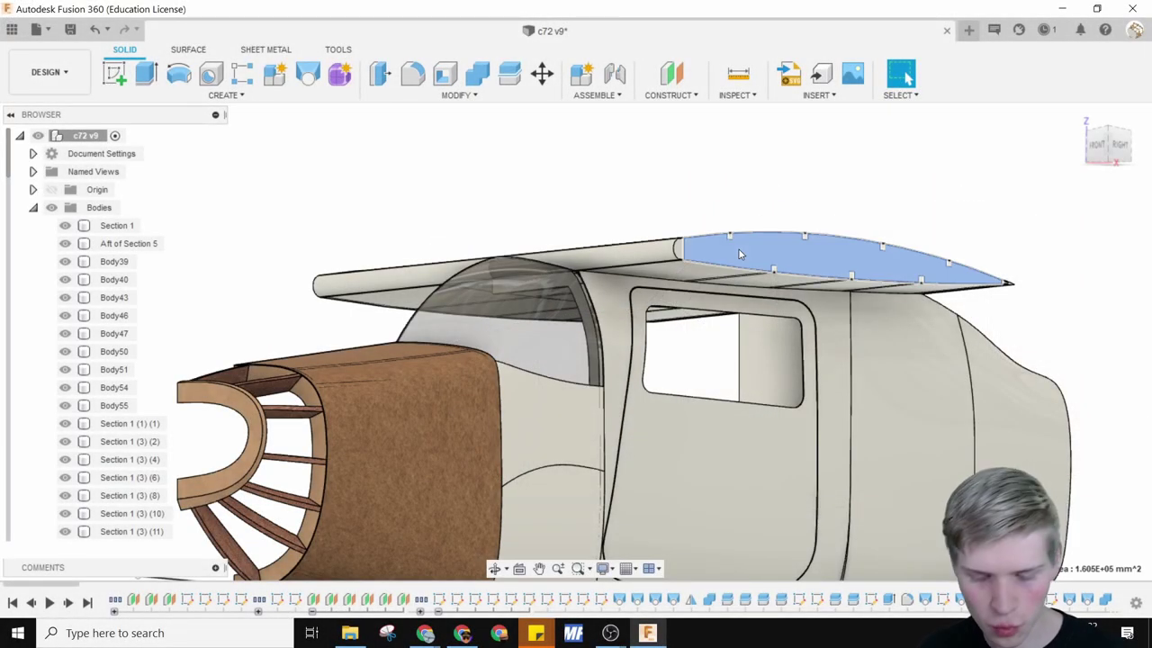
{"action": "left_click", "coordinate": [739, 250]}
{"action": "key", "text": "Delete"}
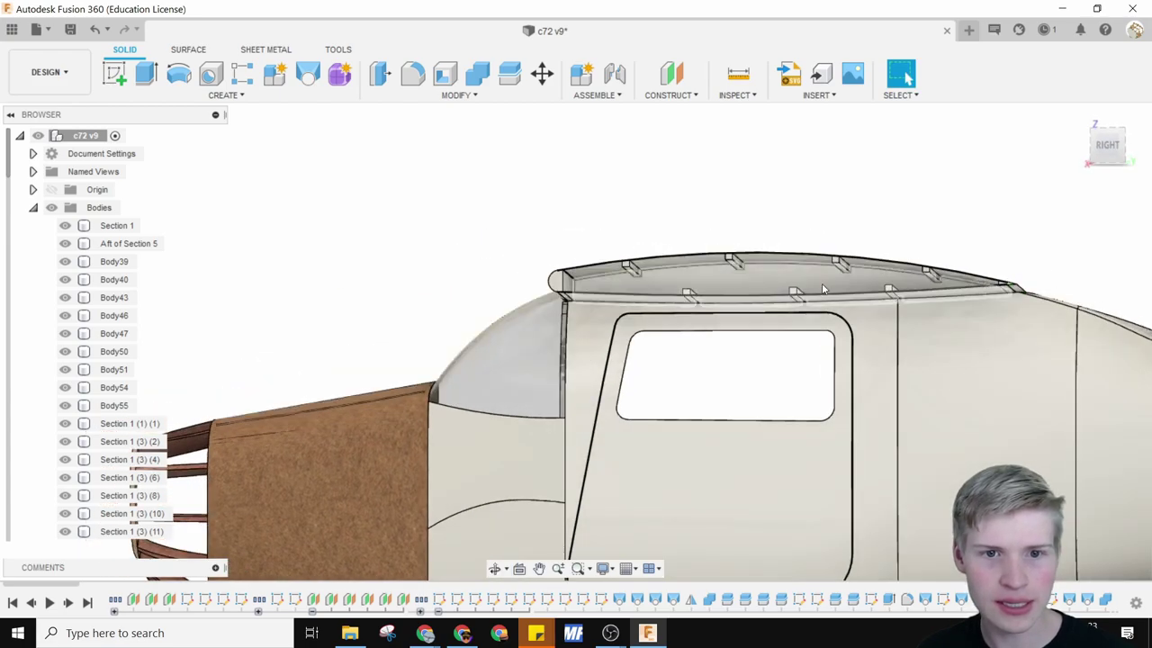
{"action": "left_click", "coordinate": [821, 289]}
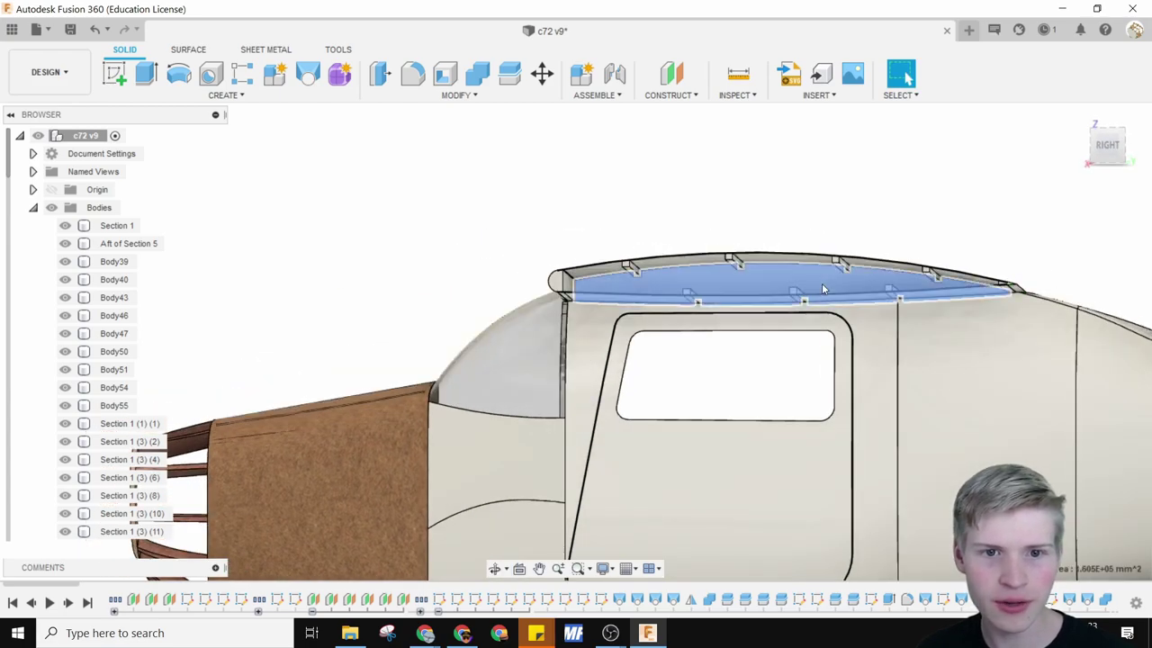
{"action": "key", "text": "Delete"}
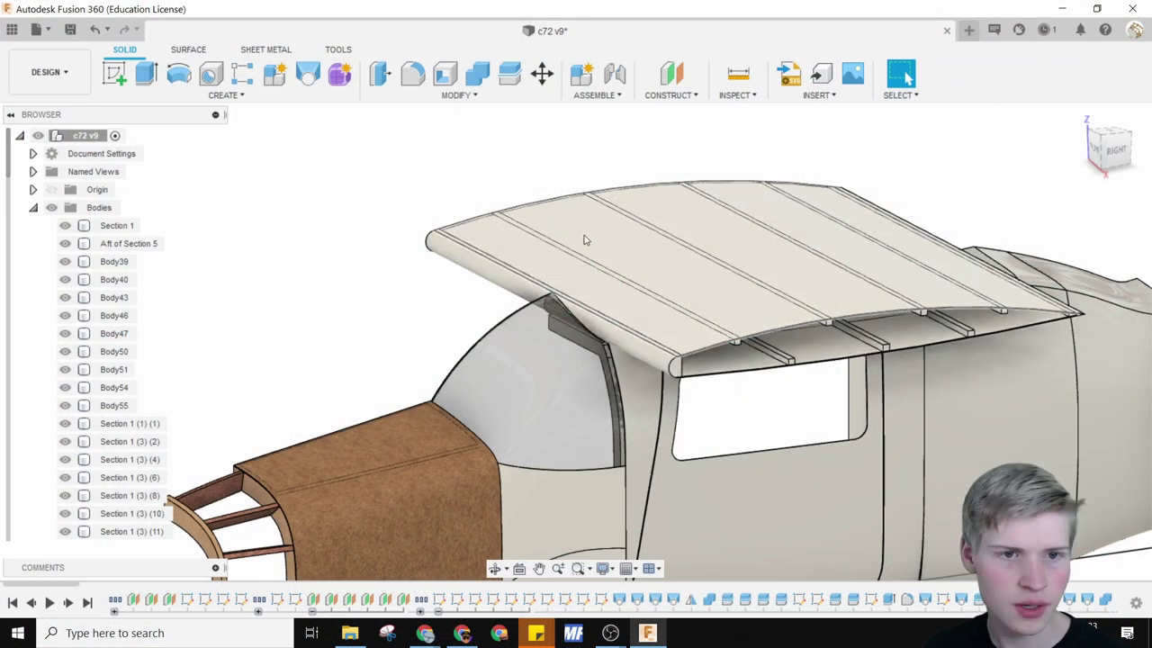
{"action": "left_click", "coordinate": [768, 253]}
{"action": "key", "text": "Delete"}
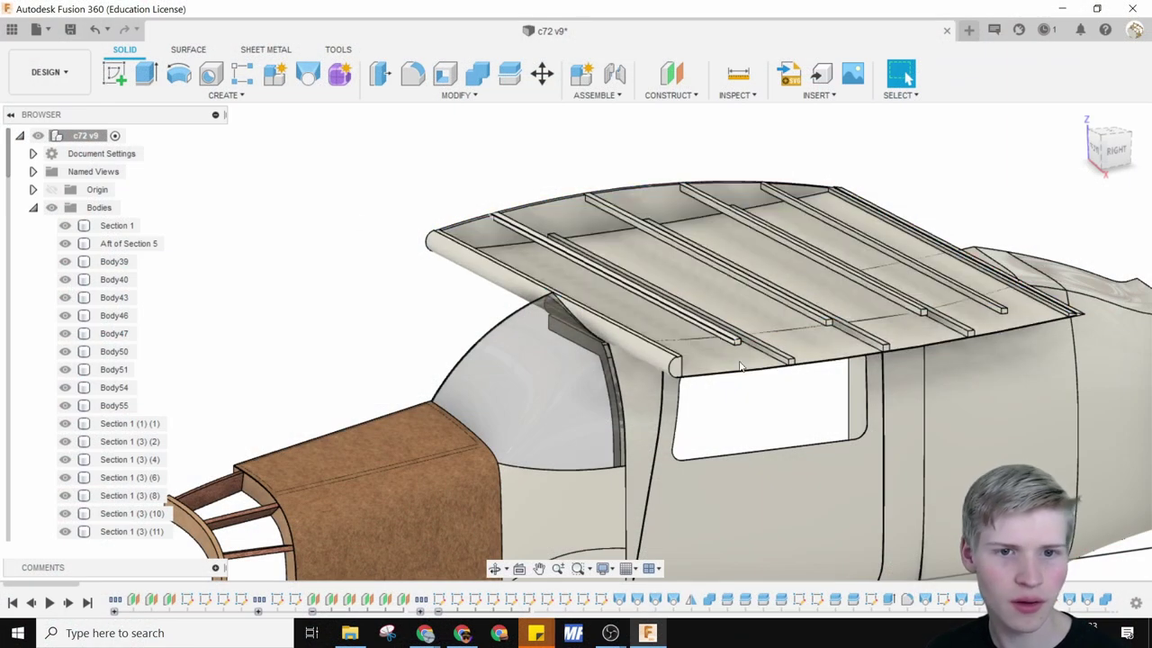
Examine the exposed wing spars and their placement above the cabin from the side and front quarter.
{"action": "middle_click_drag", "start_coordinate": [886, 421], "coordinate": [839, 412], "text": "shift"}
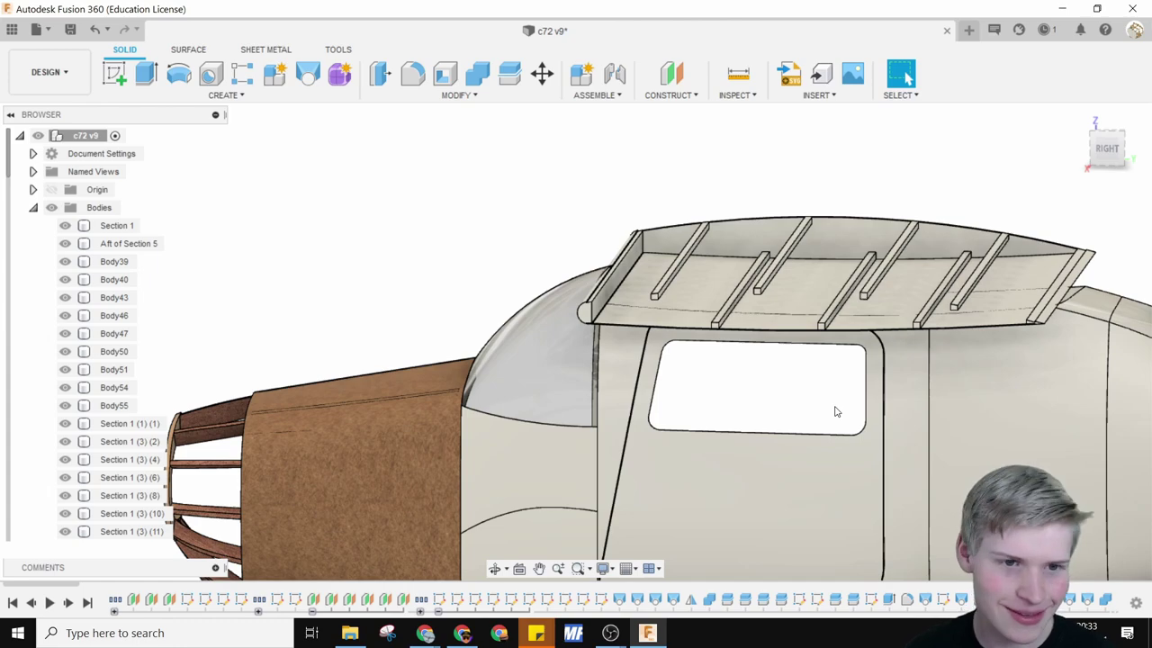
{"action": "middle_click_drag", "start_coordinate": [576, 337], "coordinate": [504, 355], "text": "shift"}
{"action": "middle_click_drag", "start_coordinate": [666, 414], "coordinate": [544, 332], "text": "shift"}
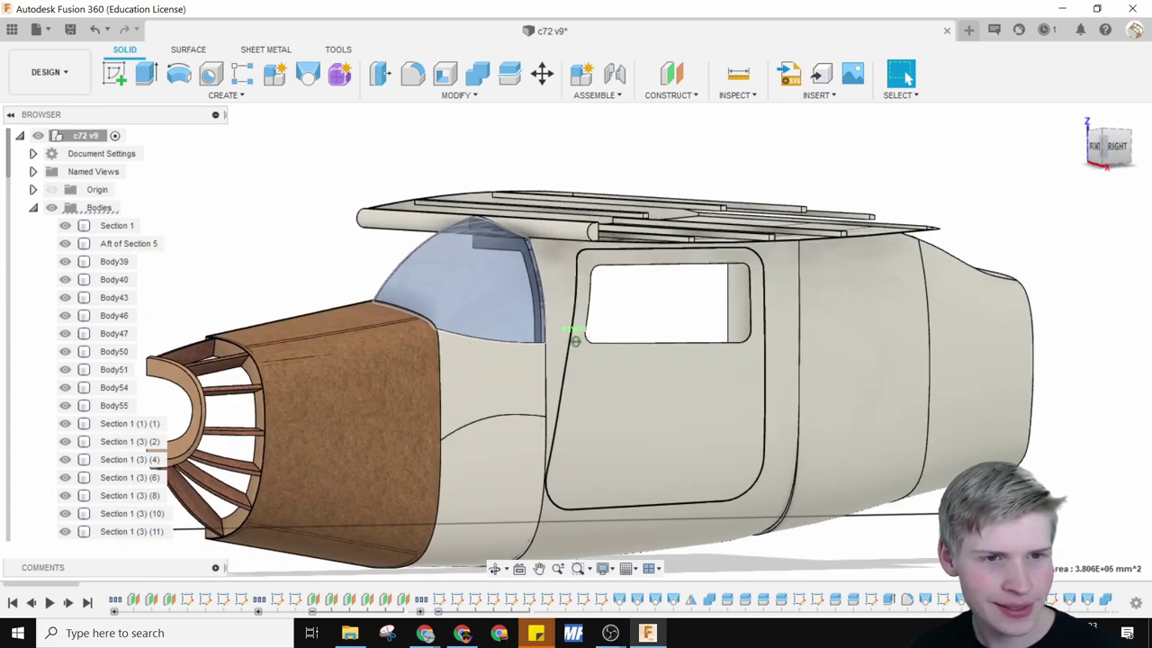
{"action": "scroll", "coordinate": [489, 455], "scroll_direction": "down", "scroll_amount": 4}
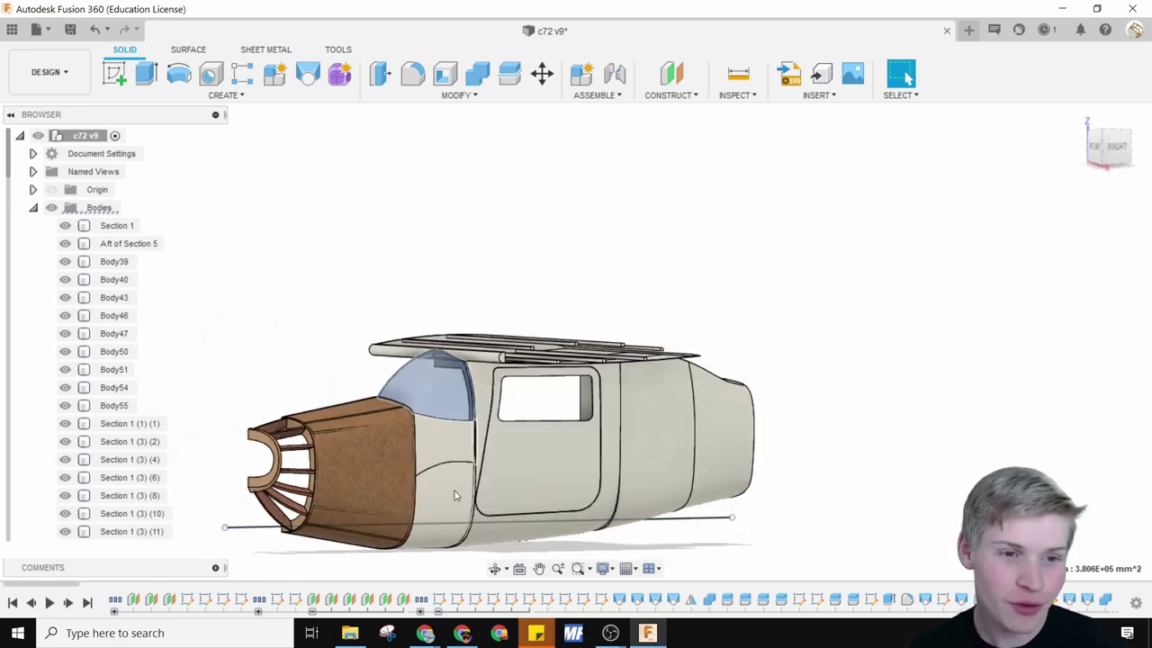
{"action": "middle_click_drag", "start_coordinate": [776, 463], "coordinate": [771, 320]}
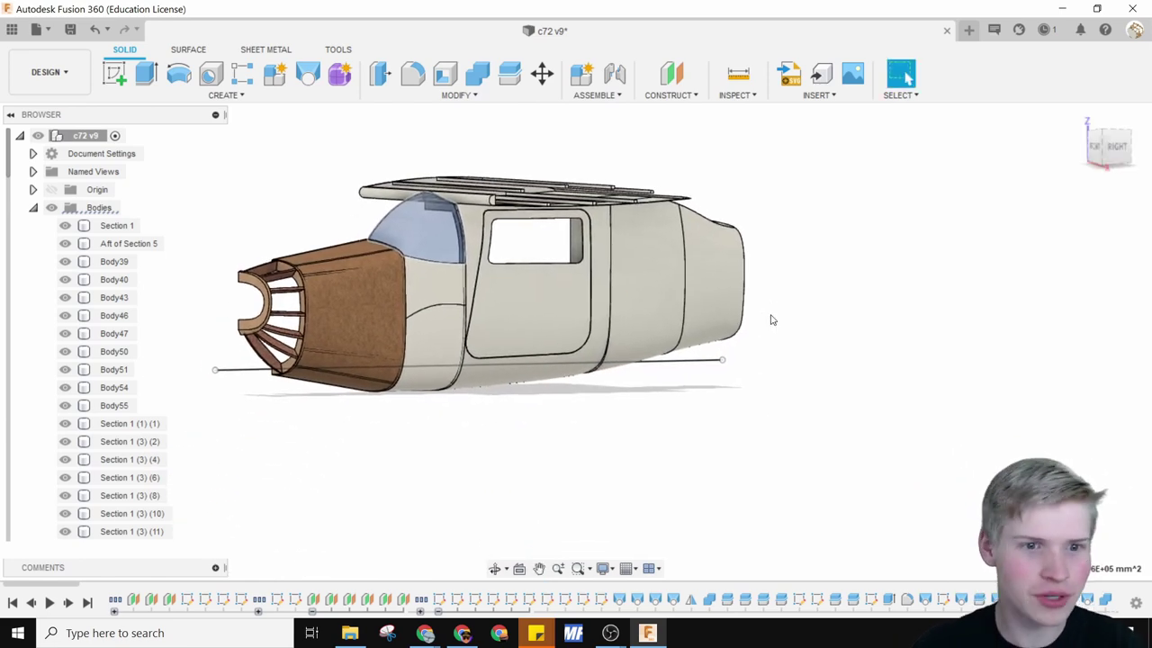
{"action": "scroll", "coordinate": [633, 381], "scroll_direction": "up", "scroll_amount": 4}
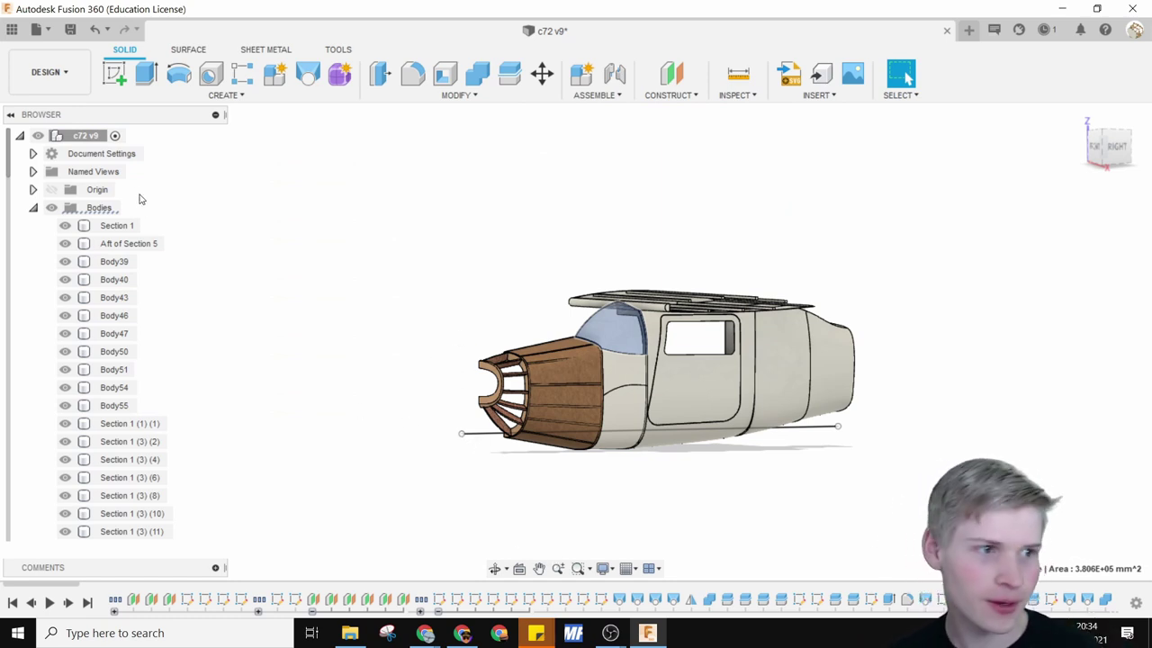
Step the design history forward through the features that build the nose frames and stringers.
{"action": "scroll", "coordinate": [277, 220], "scroll_direction": "down", "scroll_amount": 2}
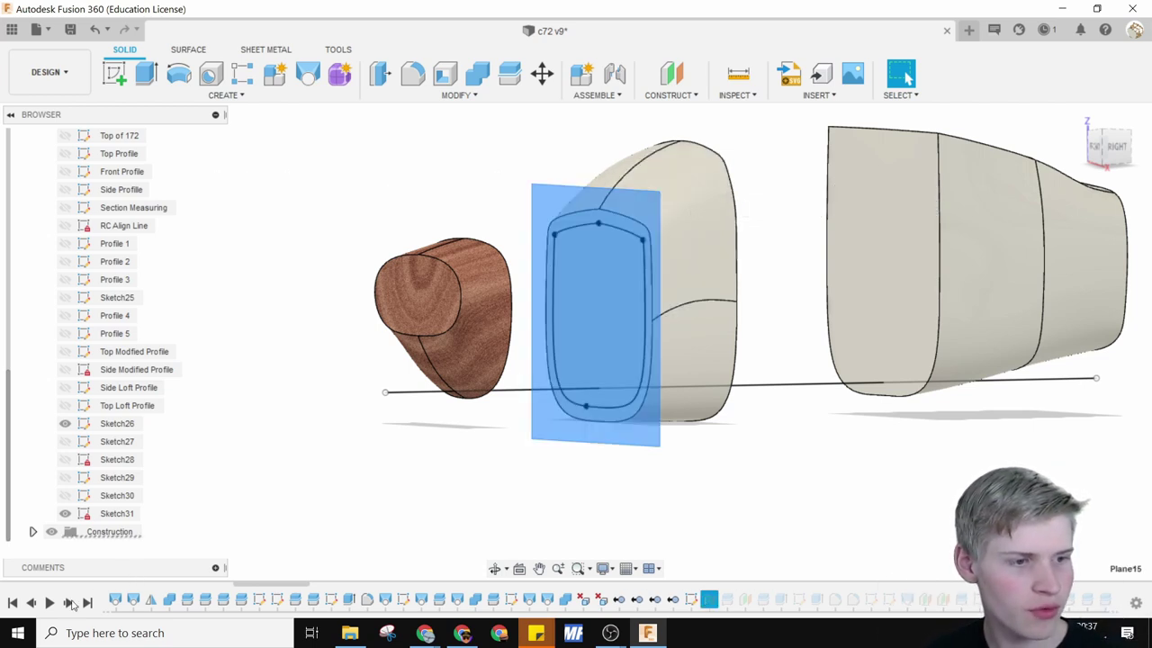
{"action": "left_click", "coordinate": [69, 603]}
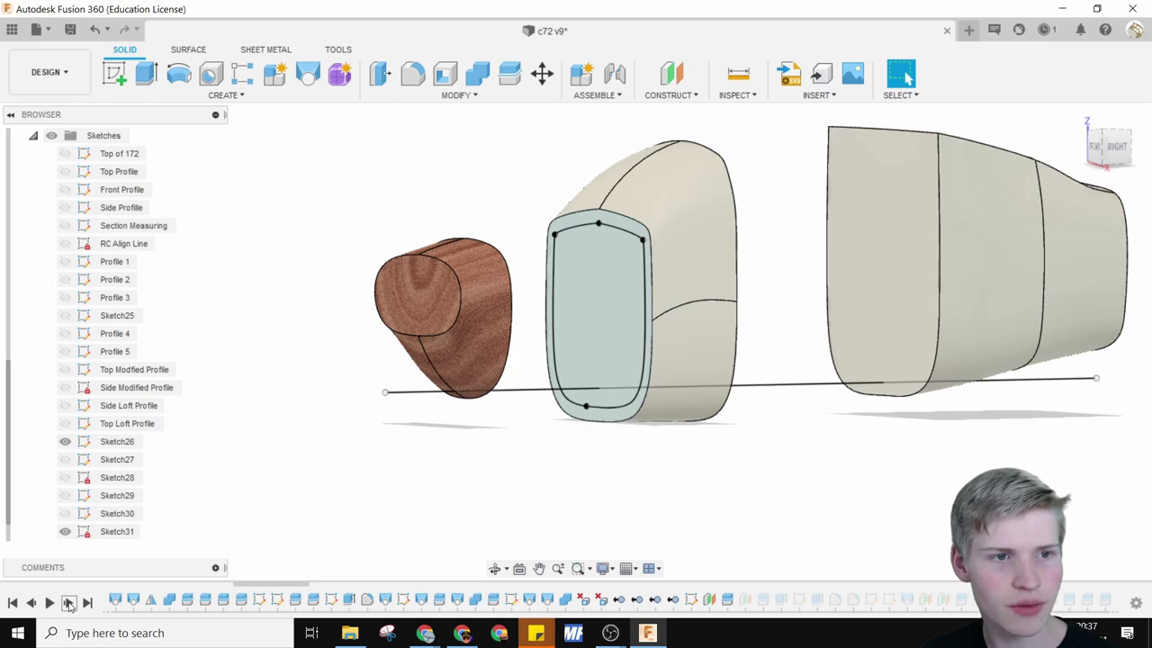
{"action": "left_click", "coordinate": [69, 602]}
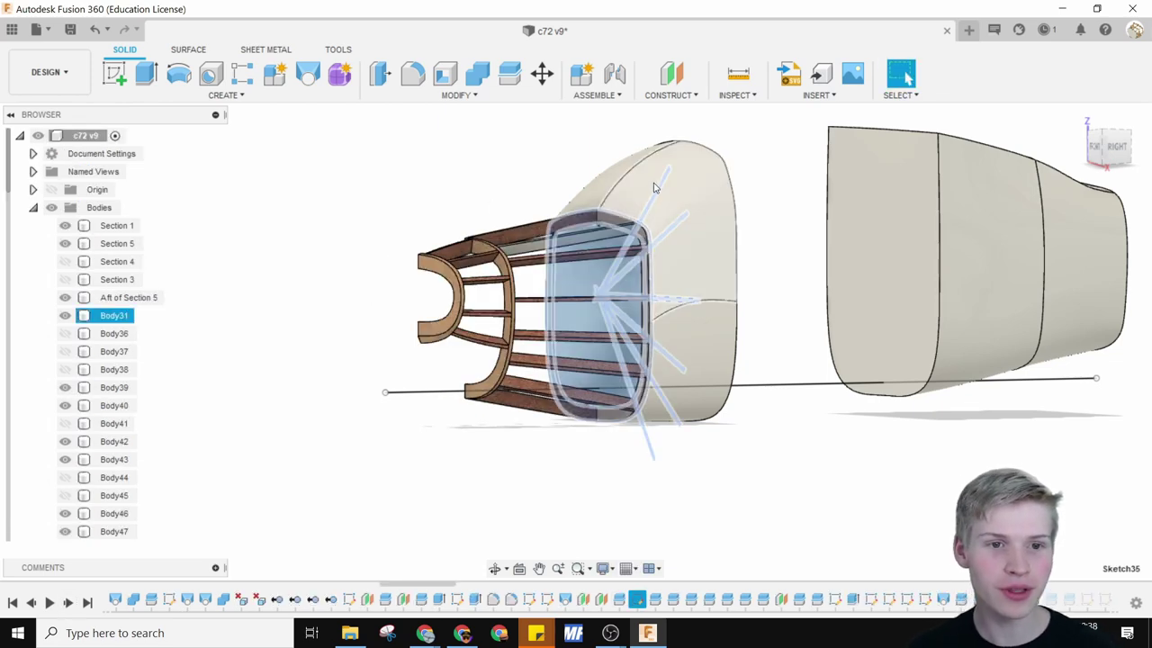
Examine where the stringer layout sketch meets the nose framing and open that sketch for editing.
{"action": "scroll", "coordinate": [642, 233], "scroll_direction": "up", "scroll_amount": 10}
{"action": "scroll", "coordinate": [621, 356], "scroll_direction": "down", "scroll_amount": 10}
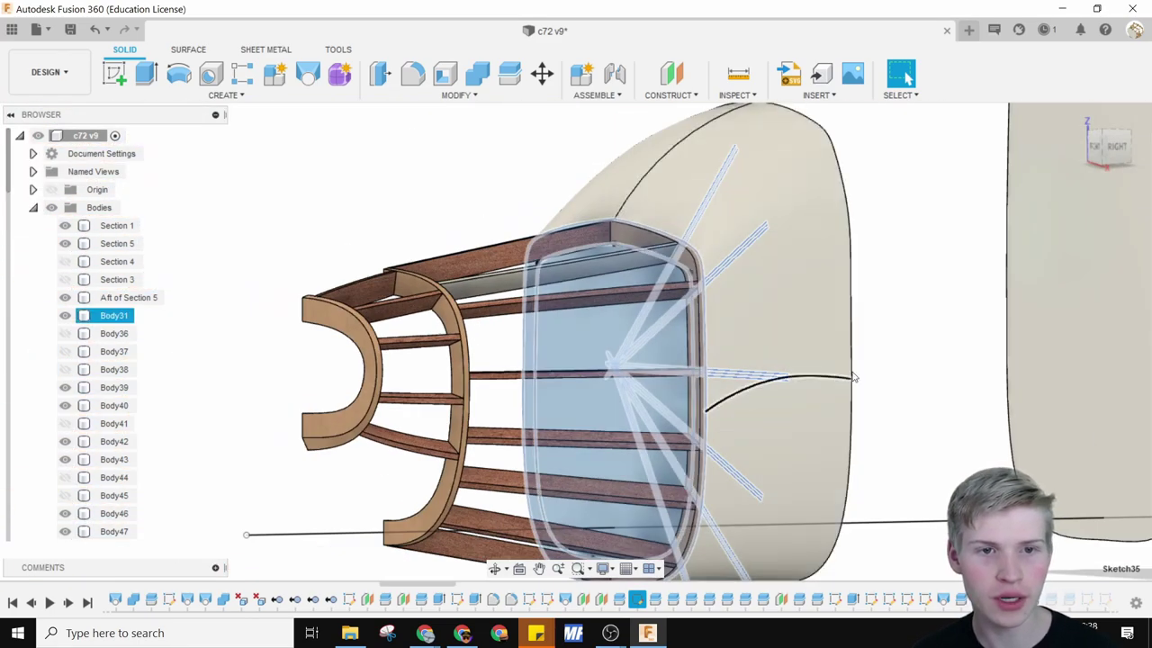
{"action": "middle_click_drag", "start_coordinate": [855, 379], "coordinate": [738, 385], "text": "shift"}
{"action": "scroll", "coordinate": [782, 326], "scroll_direction": "up", "scroll_amount": 10}
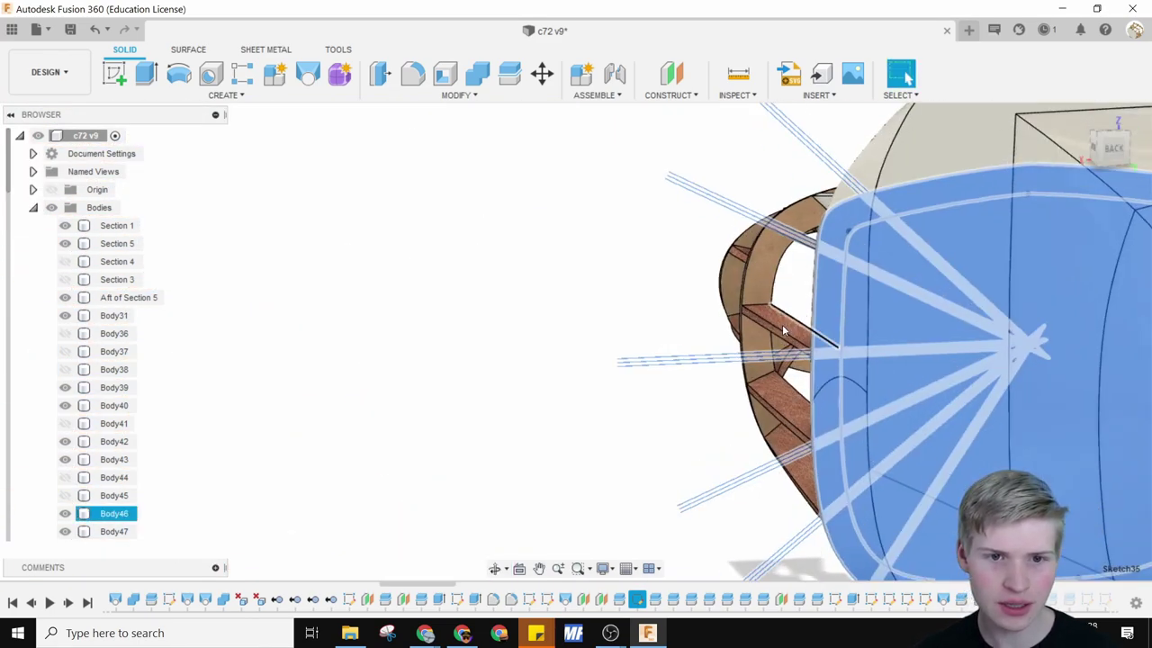
{"action": "middle_click_drag", "start_coordinate": [750, 334], "coordinate": [738, 433], "text": "shift"}
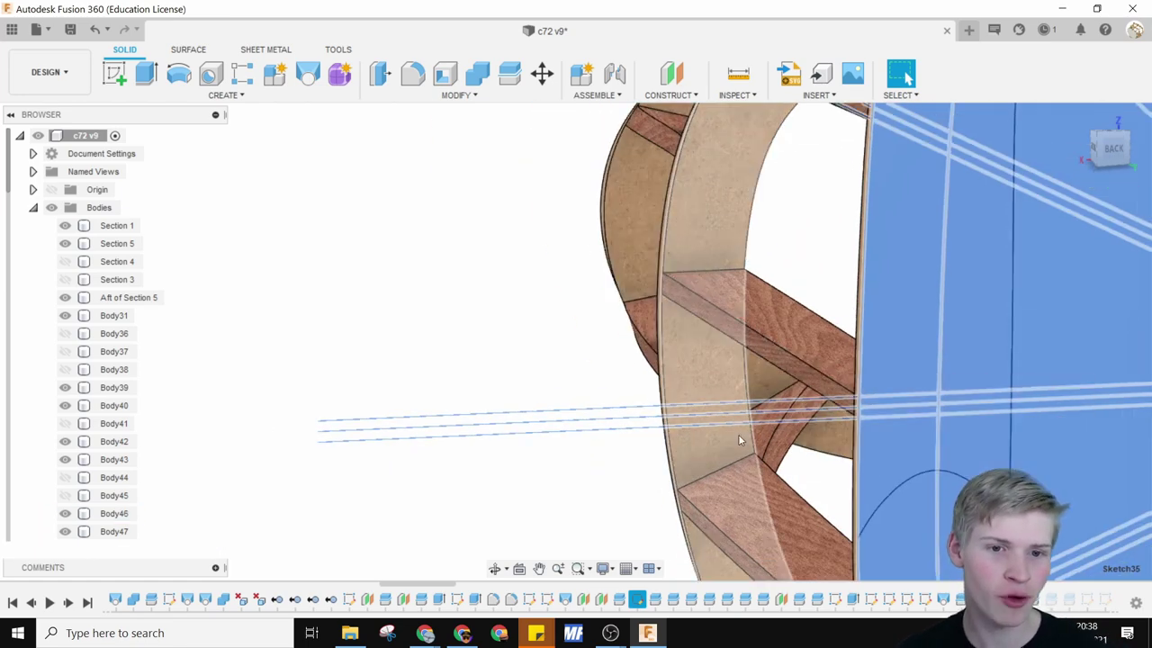
{"action": "right_click", "coordinate": [636, 598]}
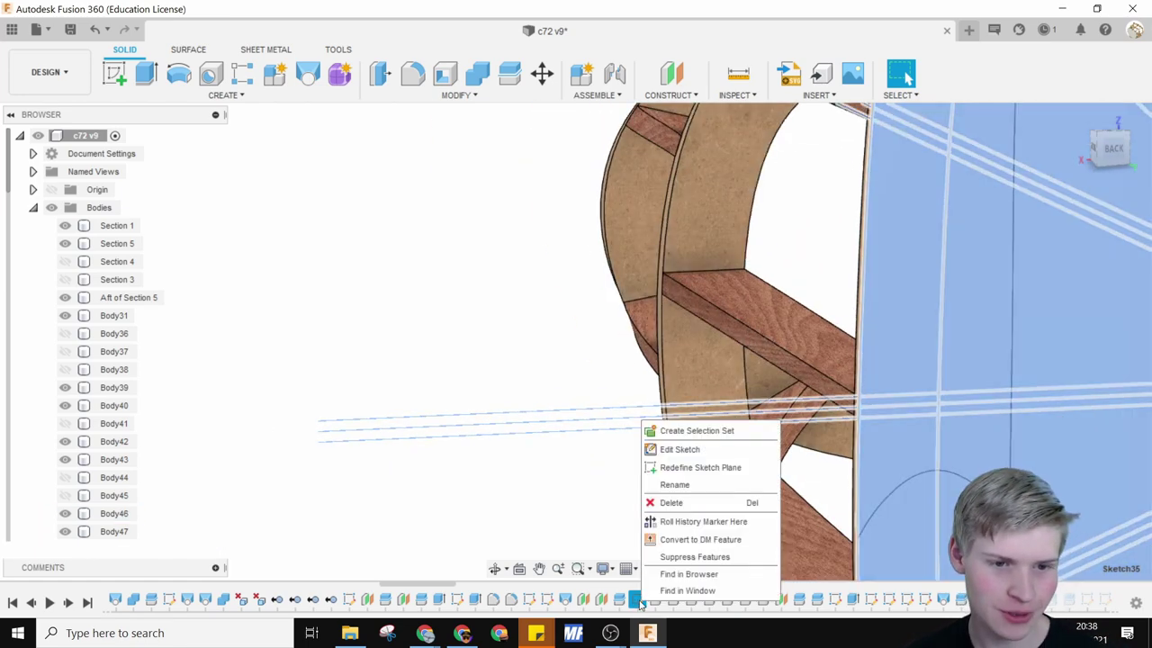
{"action": "left_click", "coordinate": [680, 449]}
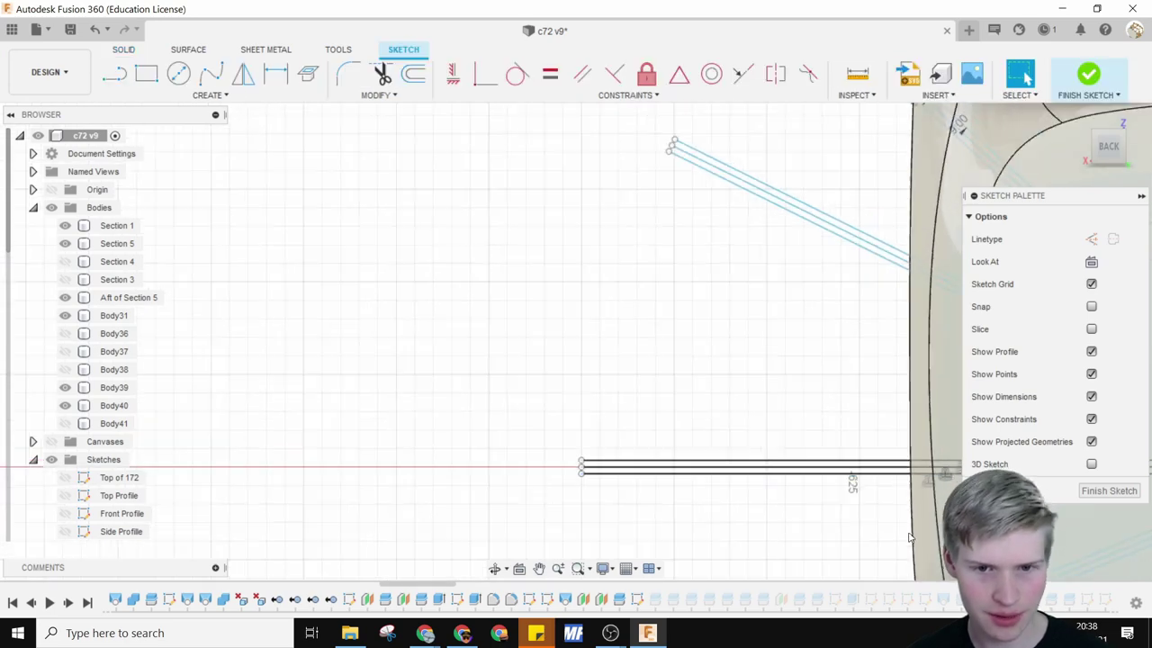
{"action": "middle_click_drag", "start_coordinate": [550, 496], "coordinate": [487, 475]}
{"action": "scroll", "coordinate": [664, 421], "scroll_direction": "up", "scroll_amount": 4}
{"action": "middle_click_drag", "start_coordinate": [664, 421], "coordinate": [322, 278]}
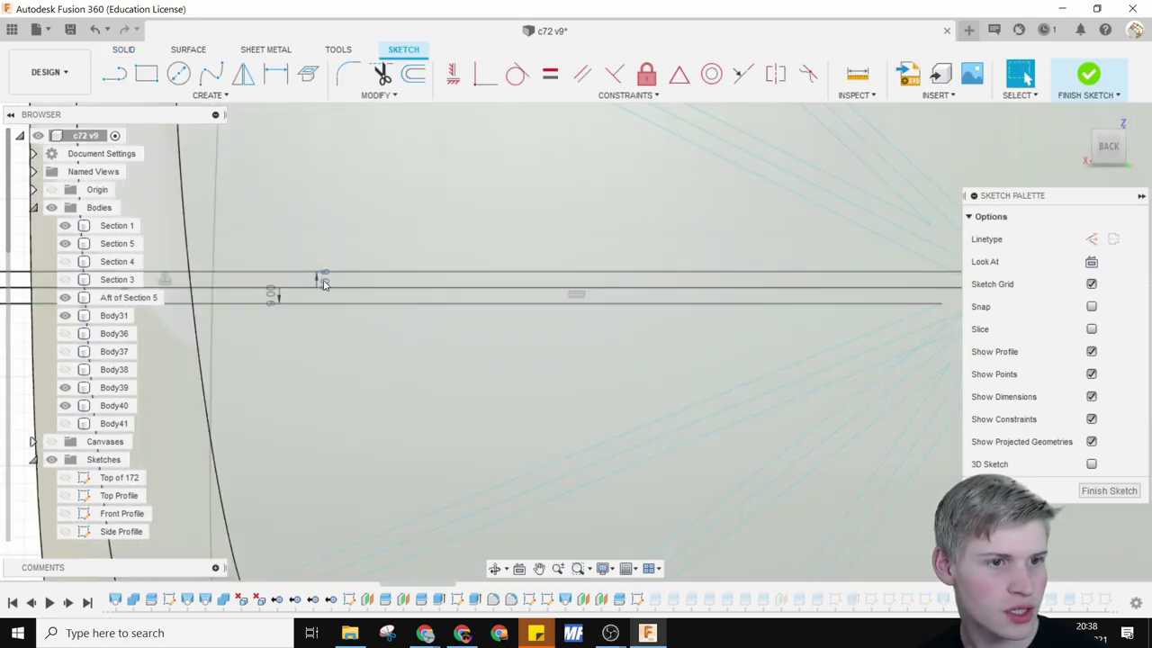
Try setting the offsets of the lines above and below the horizontal stringer centre line to 15 mm.
{"action": "double_click", "coordinate": [324, 279]}
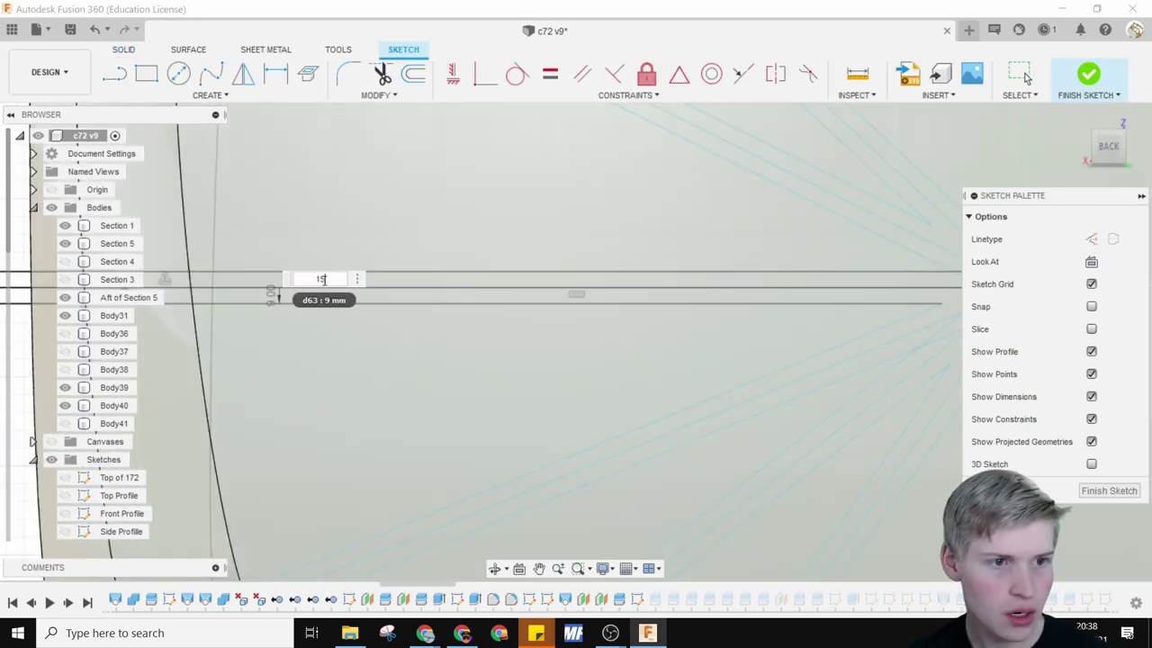
{"action": "type", "text": "15"}
{"action": "key", "text": "Return"}
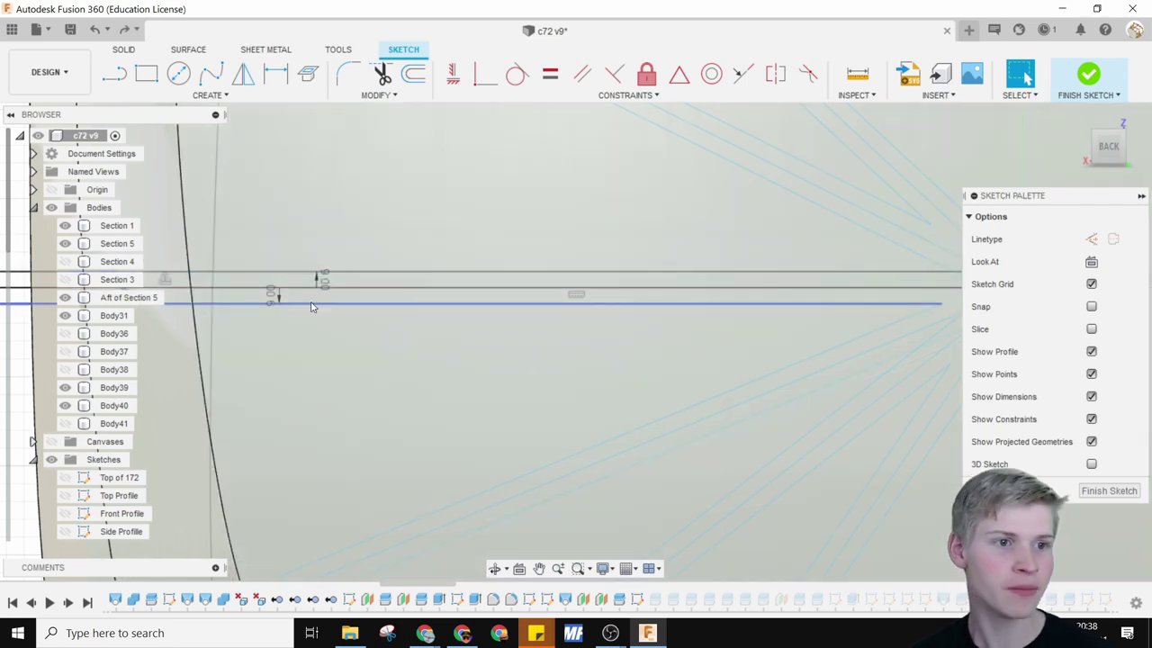
{"action": "double_click", "coordinate": [275, 298]}
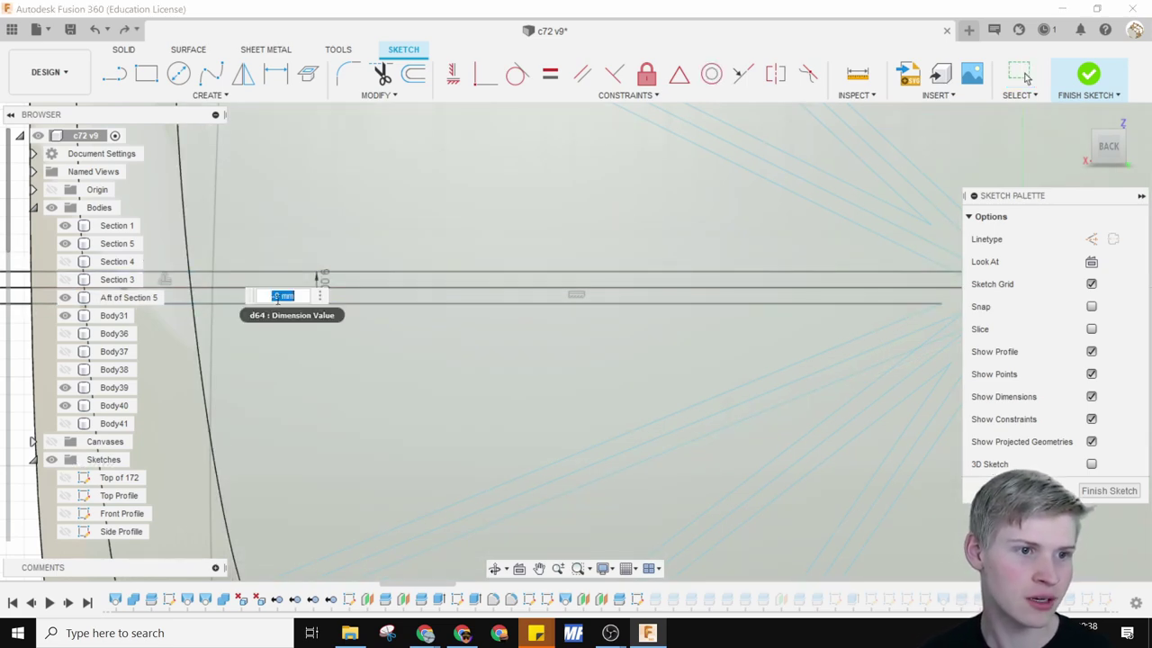
{"action": "type", "text": "15"}
{"action": "key", "text": "Return"}
{"action": "double_click", "coordinate": [321, 278]}
{"action": "type", "text": "15"}
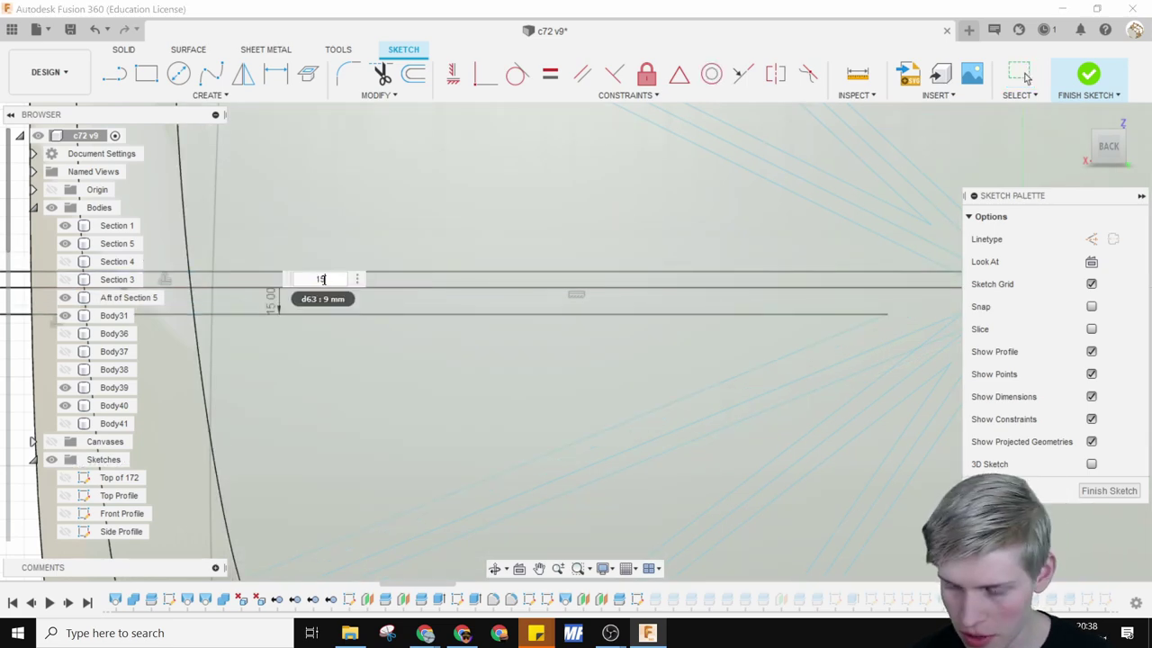
{"action": "key", "text": "Return"}
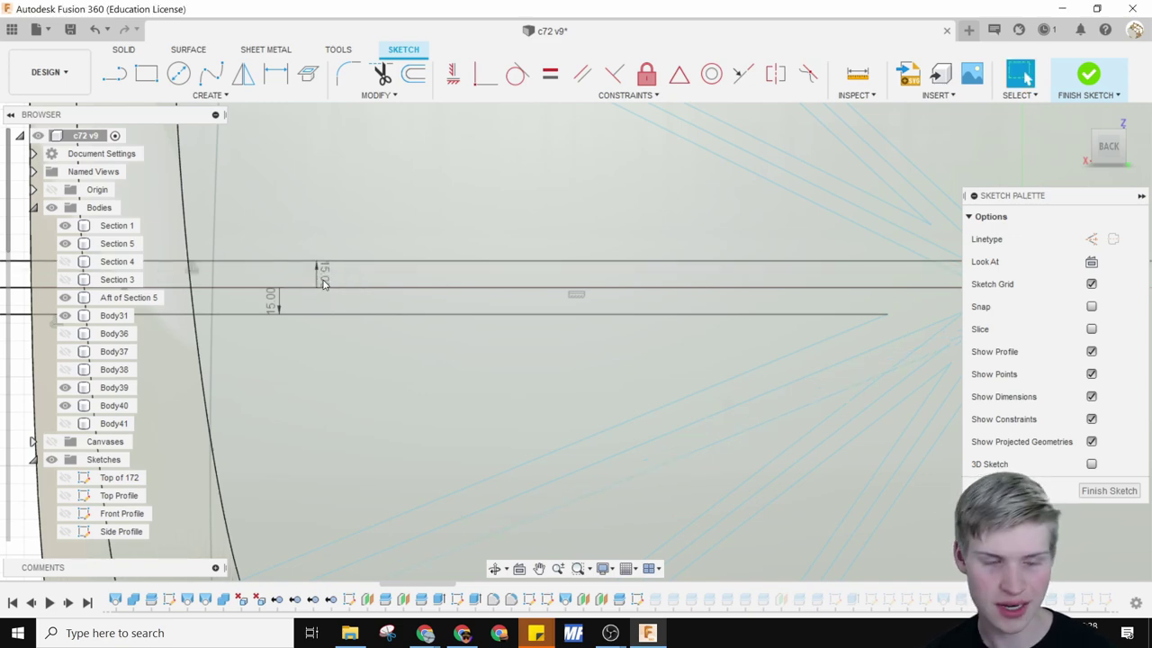
{"action": "scroll", "coordinate": [314, 278], "scroll_direction": "down", "scroll_amount": 10}
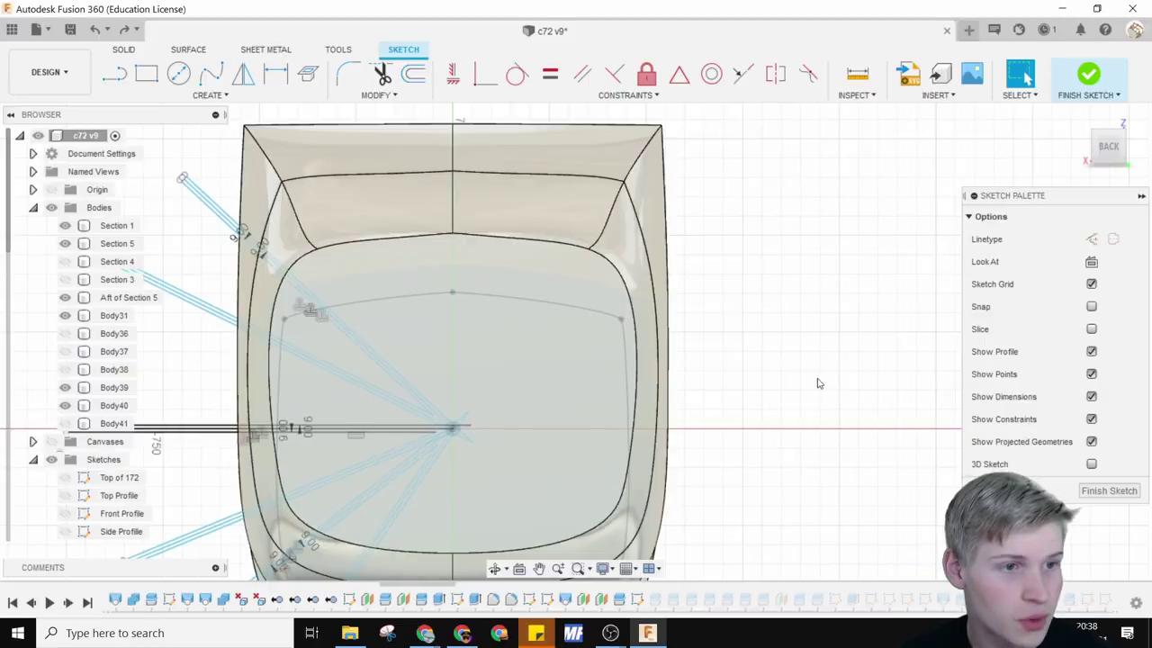
{"action": "scroll", "coordinate": [423, 304], "scroll_direction": "up", "scroll_amount": 5}
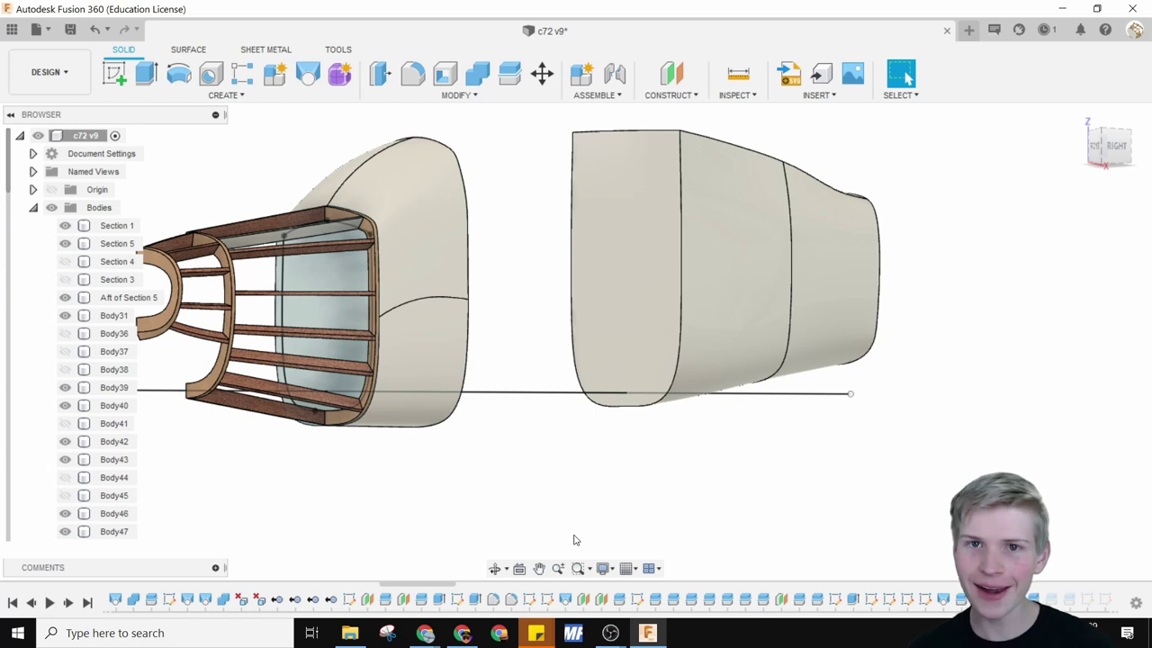
Review the design history from the two nose frame sketches through the split features that form the stringers and frames.
{"action": "left_click", "coordinate": [529, 599]}
{"action": "left_click", "coordinate": [548, 599], "text": "shift"}
{"action": "left_click", "coordinate": [410, 362]}
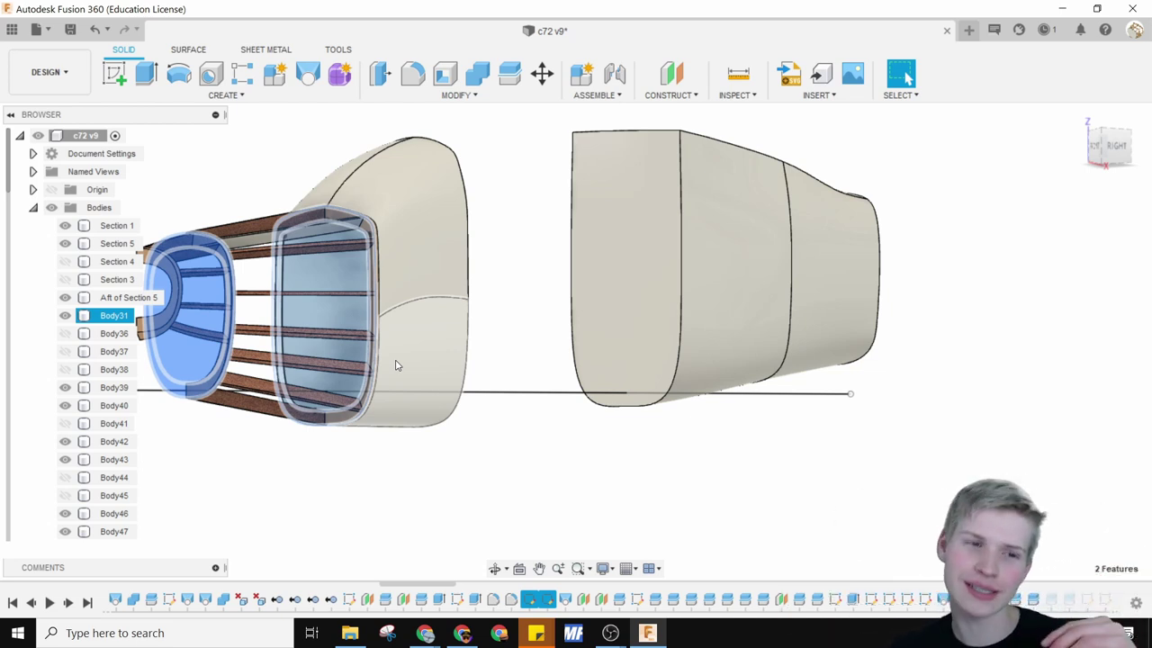
{"action": "left_click", "coordinate": [419, 437]}
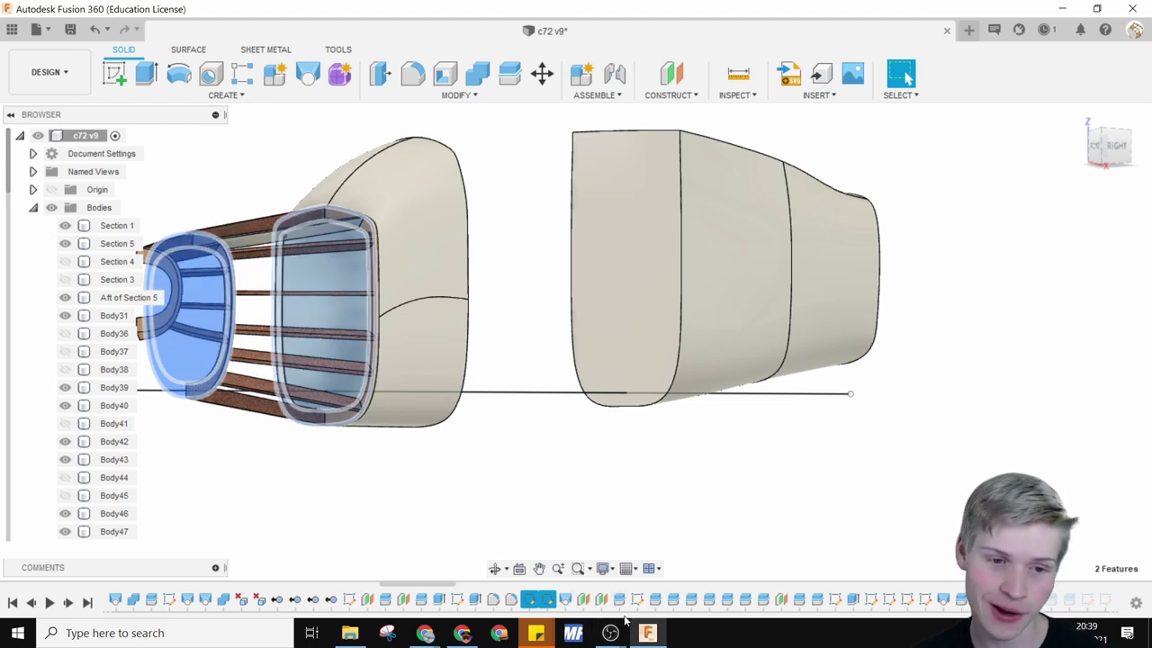
{"action": "left_click", "coordinate": [656, 600]}
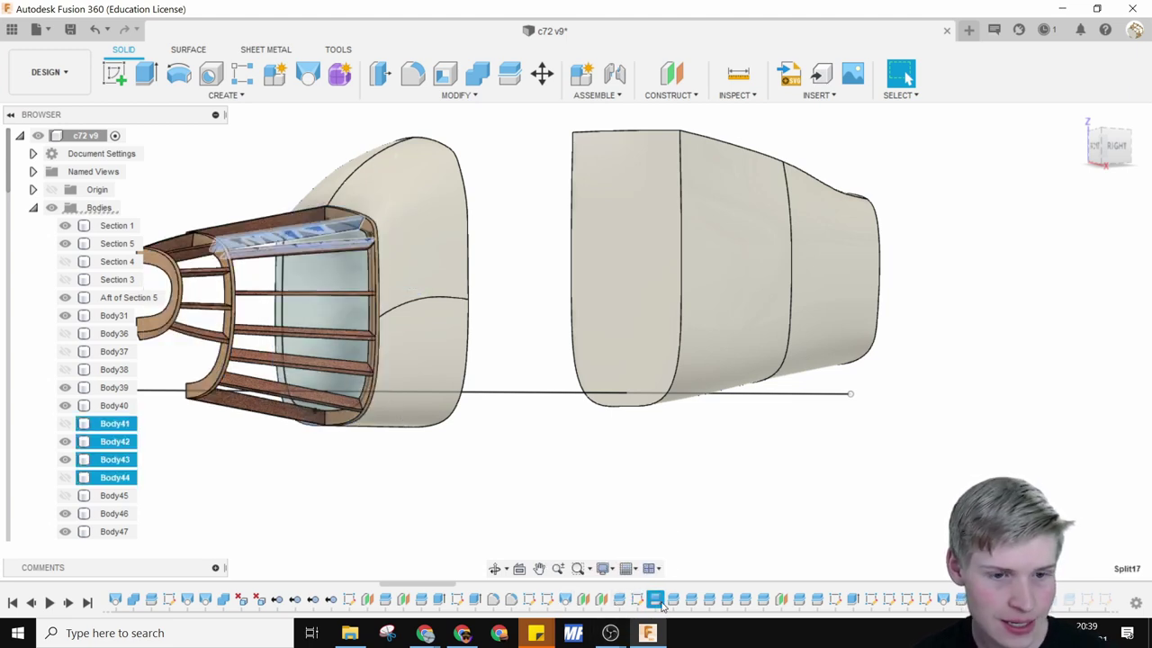
{"action": "left_click", "coordinate": [690, 601]}
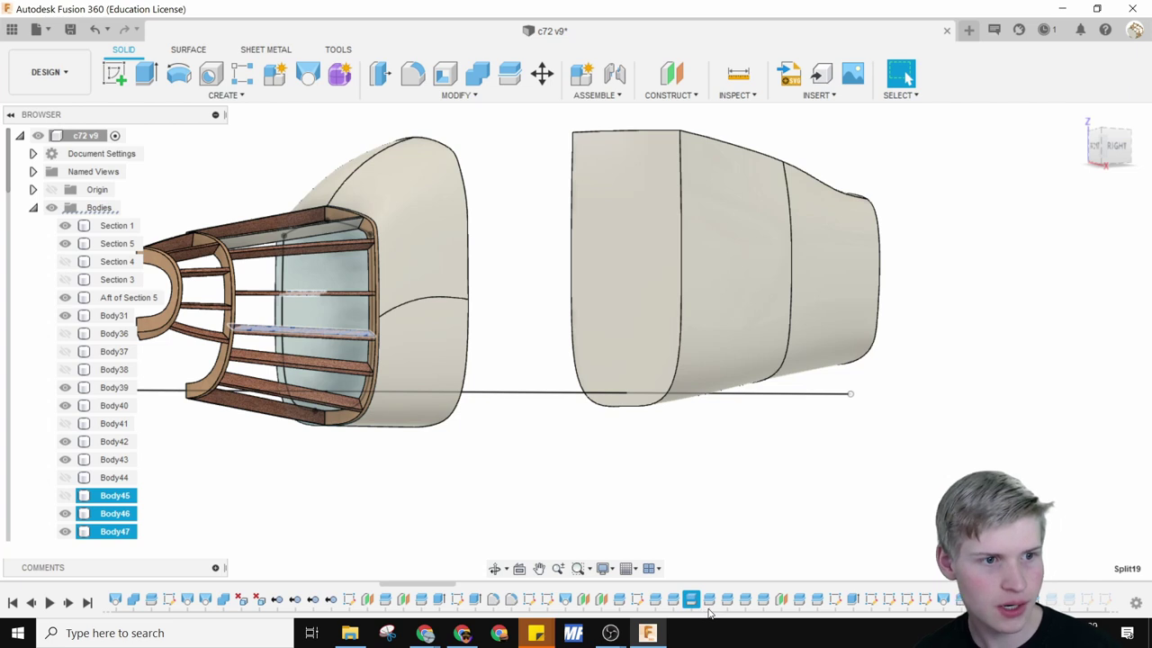
{"action": "left_click", "coordinate": [709, 601]}
{"action": "left_click", "coordinate": [727, 601]}
{"action": "left_click", "coordinate": [763, 601]}
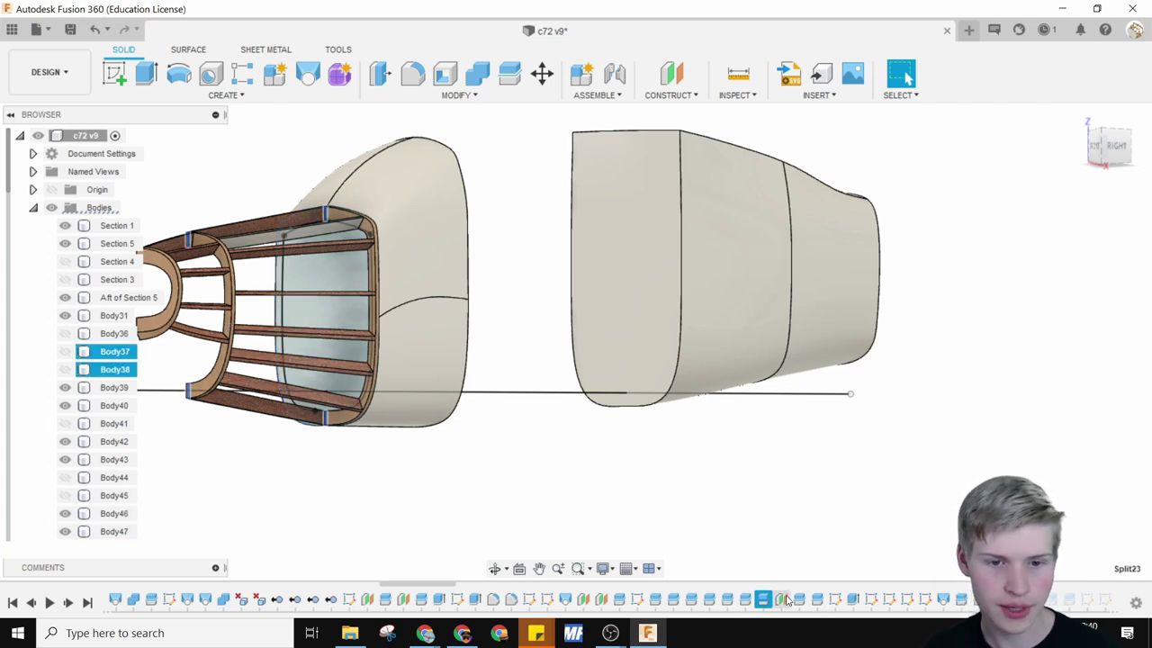
{"action": "left_click", "coordinate": [781, 600]}
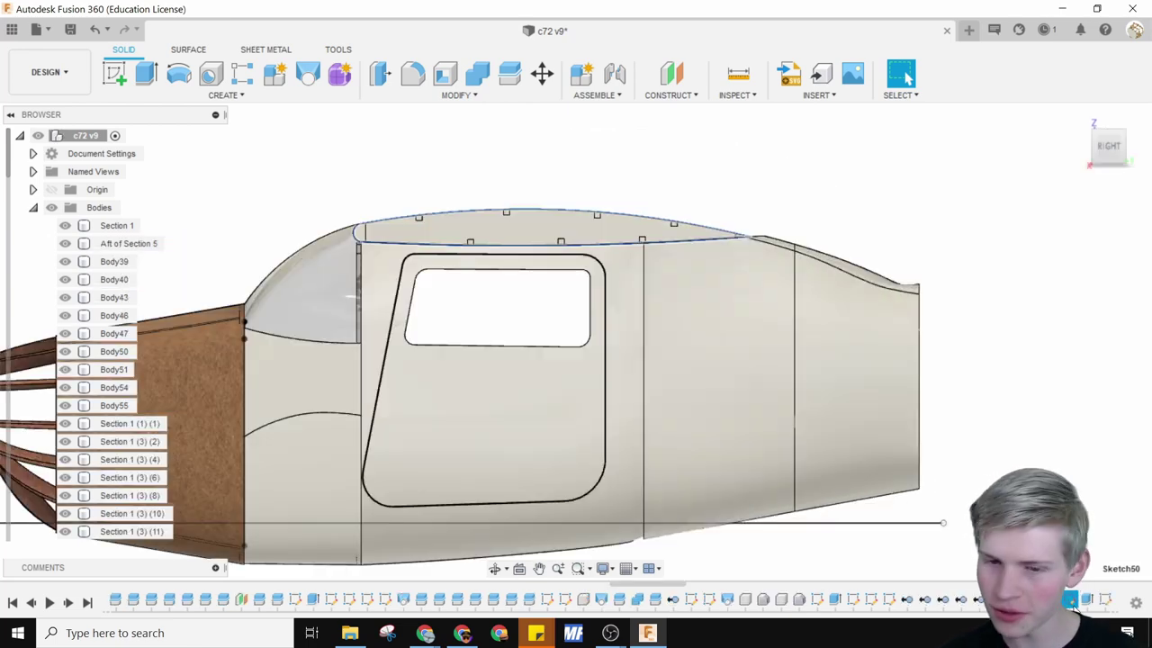
Examine the wing airfoil sketches and the spar notch profiles in side view and against the exposed spars.
{"action": "scroll", "coordinate": [525, 167], "scroll_direction": "down", "scroll_amount": 3}
{"action": "scroll", "coordinate": [525, 169], "scroll_direction": "up", "scroll_amount": 5}
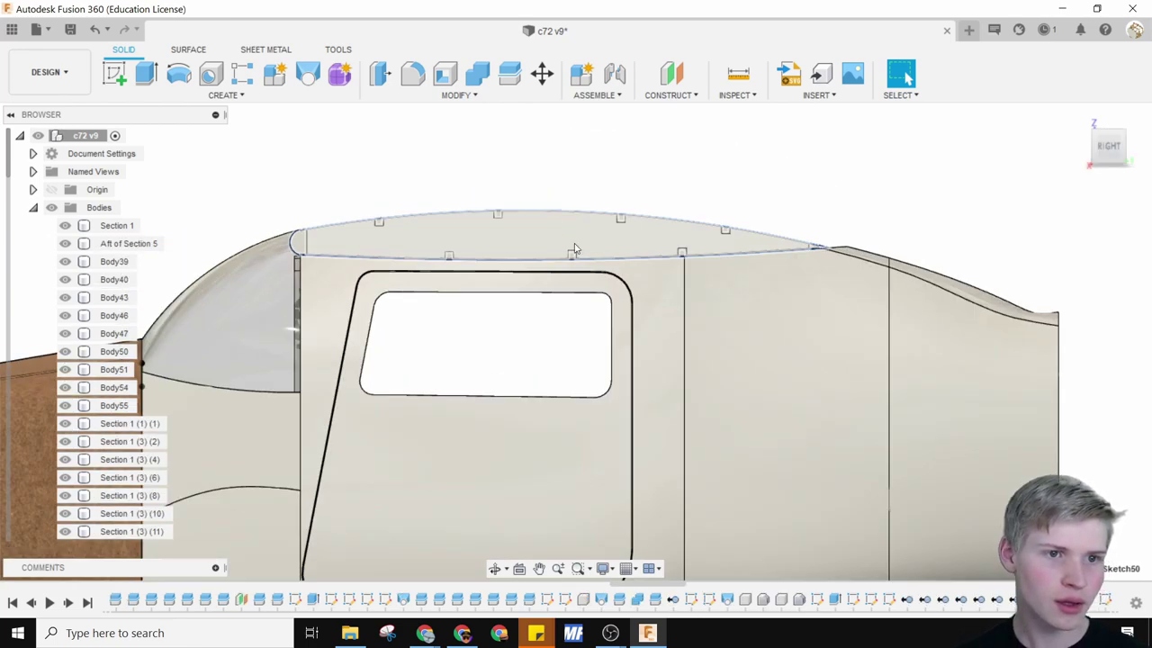
{"action": "middle_click_drag", "start_coordinate": [580, 248], "coordinate": [727, 308]}
{"action": "left_click", "coordinate": [1088, 599]}
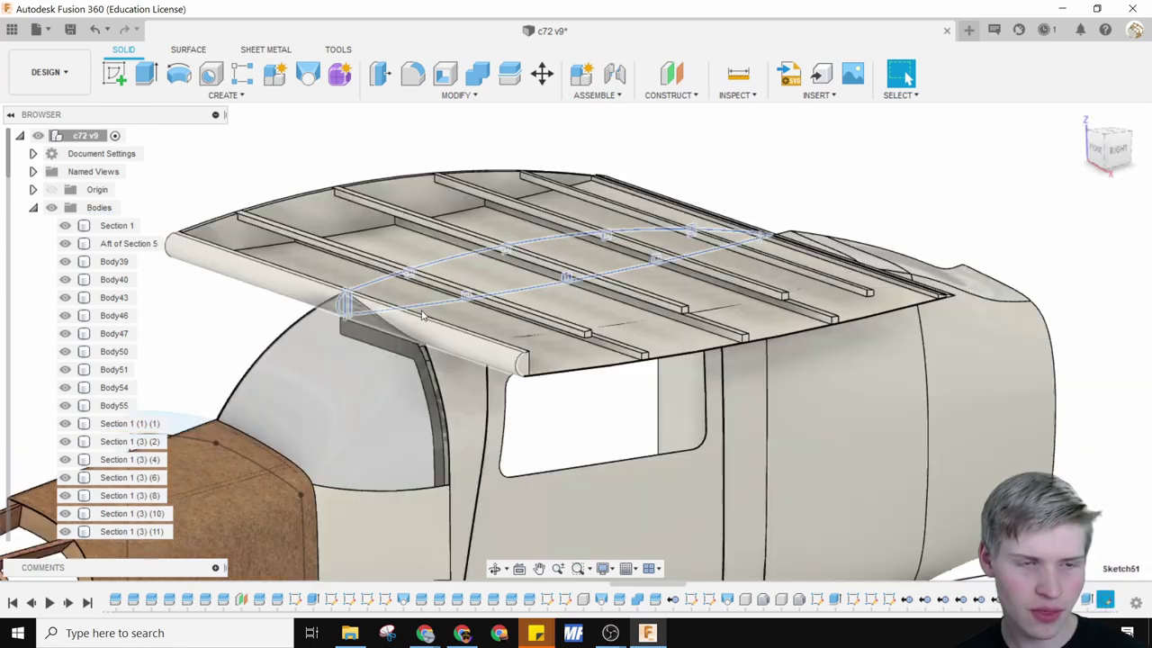
{"action": "scroll", "coordinate": [423, 315], "scroll_direction": "up", "scroll_amount": 8}
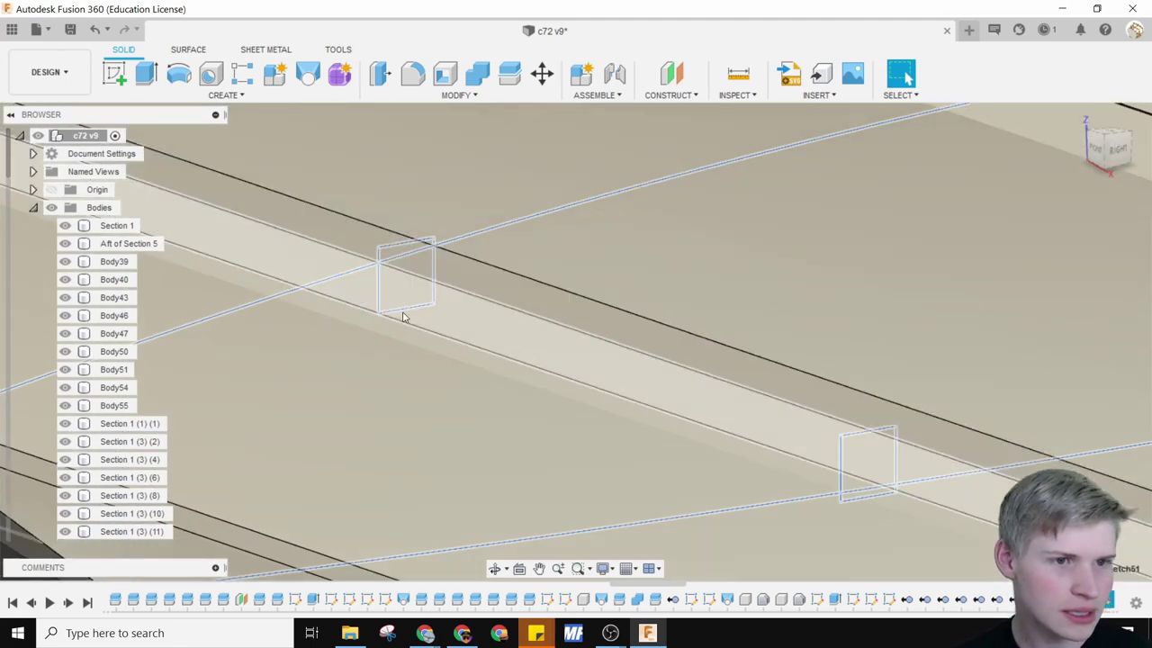
{"action": "scroll", "coordinate": [403, 316], "scroll_direction": "down", "scroll_amount": 10}
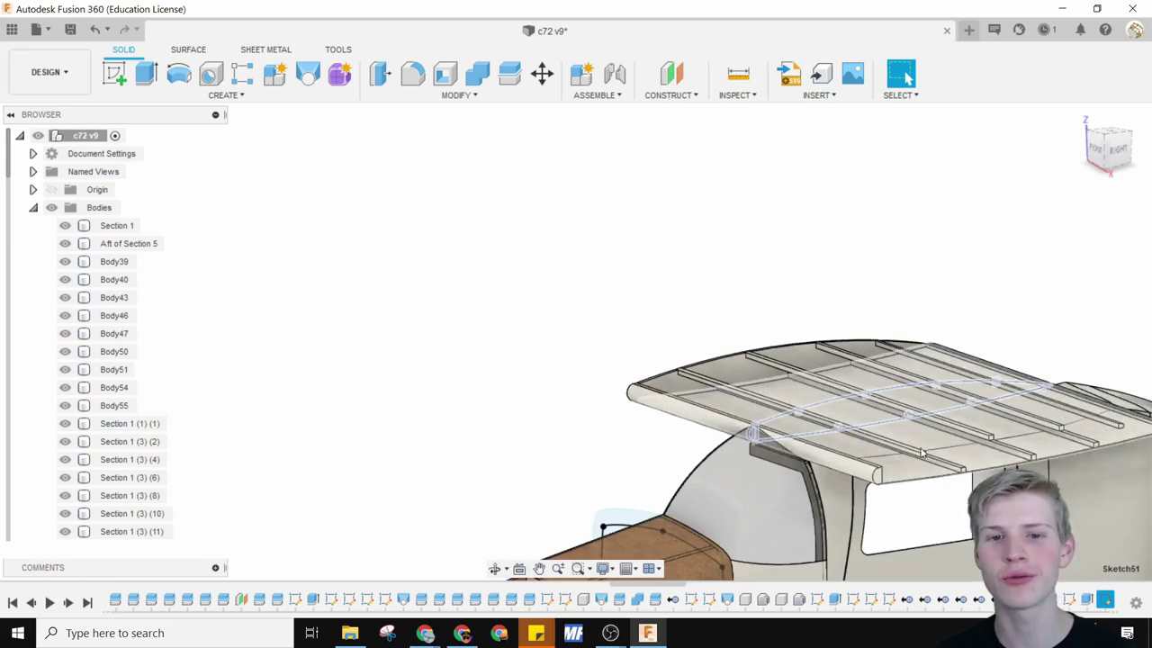
{"action": "middle_click_drag", "start_coordinate": [920, 452], "coordinate": [868, 466], "text": "shift"}
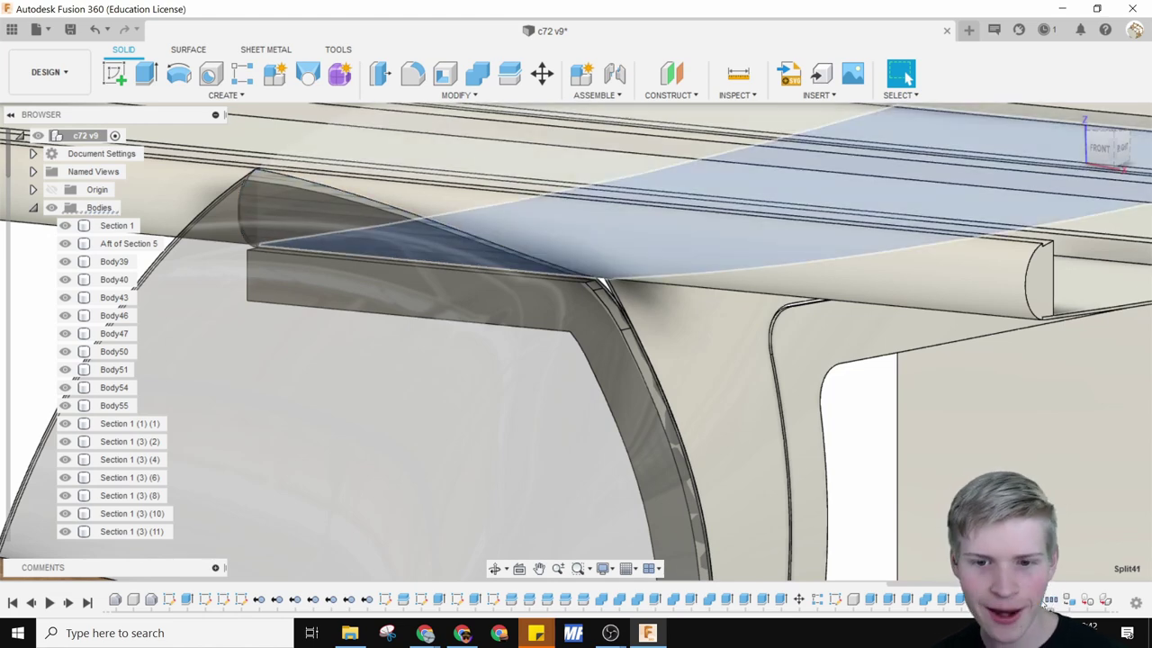
Examine the cabin door and window outlines and their corner radii in the door sketch.
{"action": "double_click", "coordinate": [1055, 603]}
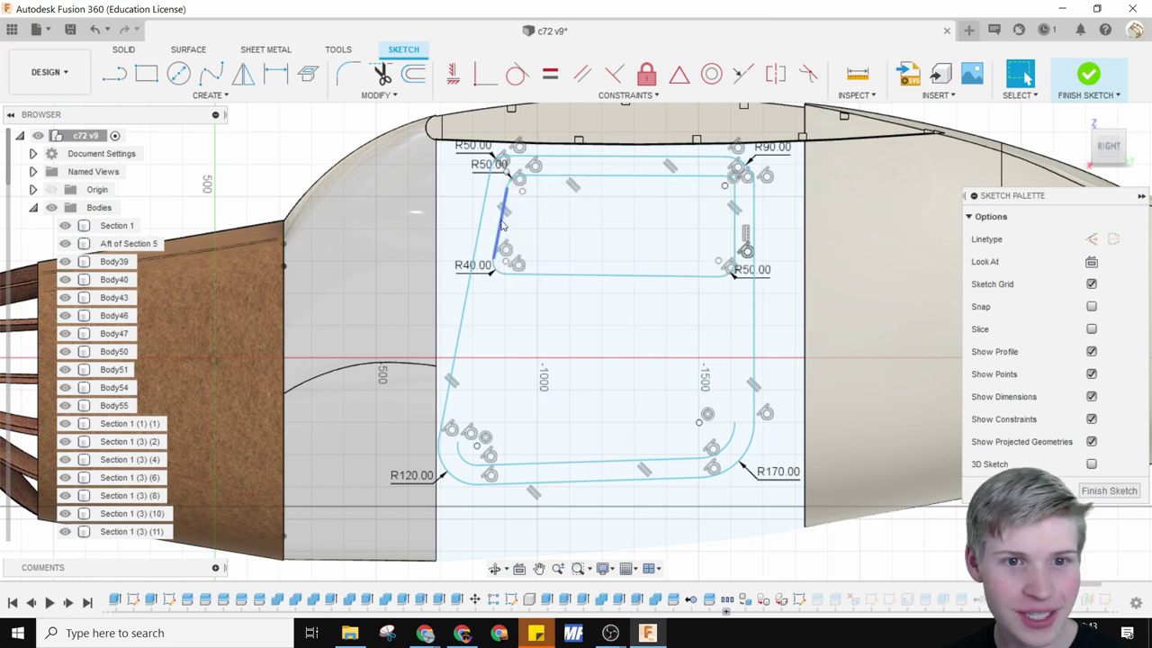
{"action": "scroll", "coordinate": [725, 171], "scroll_direction": "up", "scroll_amount": 5}
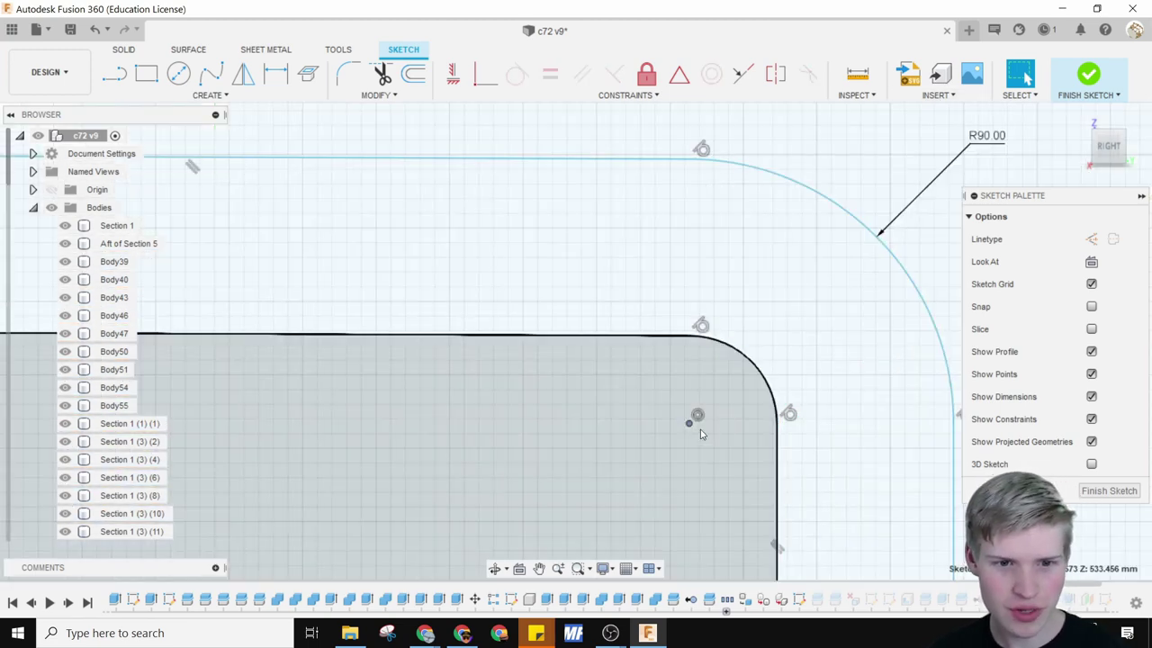
{"action": "scroll", "coordinate": [691, 428], "scroll_direction": "down", "scroll_amount": 6}
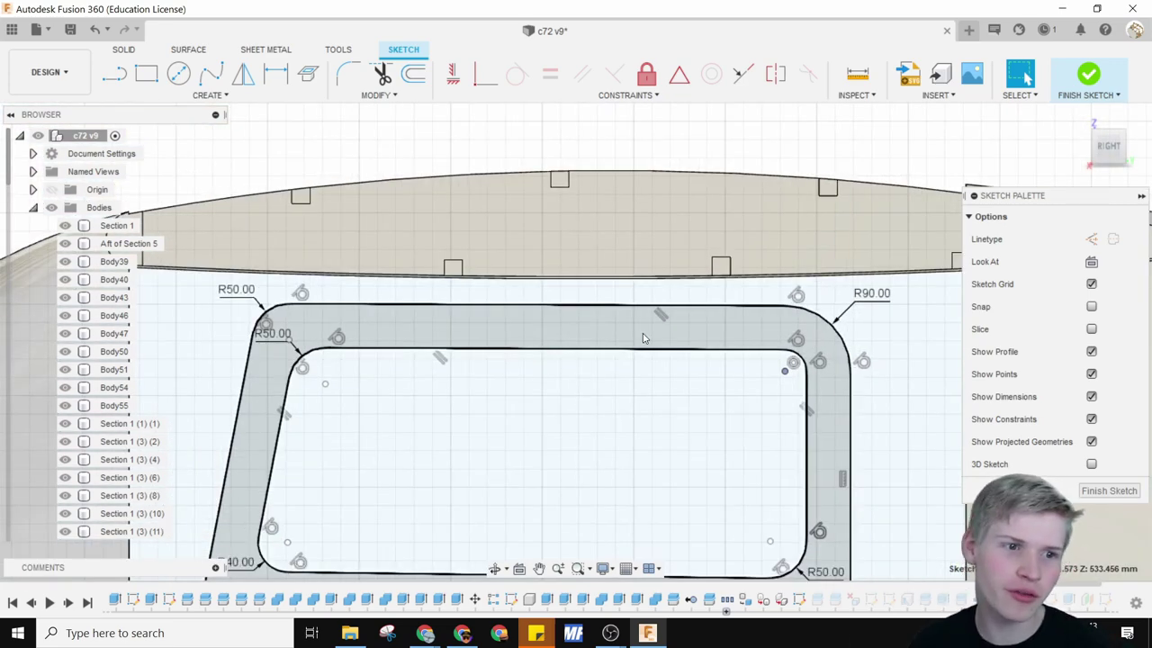
{"action": "scroll", "coordinate": [595, 400], "scroll_direction": "down", "scroll_amount": 3}
{"action": "middle_click_drag", "start_coordinate": [598, 355], "coordinate": [622, 145]}
{"action": "scroll", "coordinate": [654, 271], "scroll_direction": "down", "scroll_amount": 3}
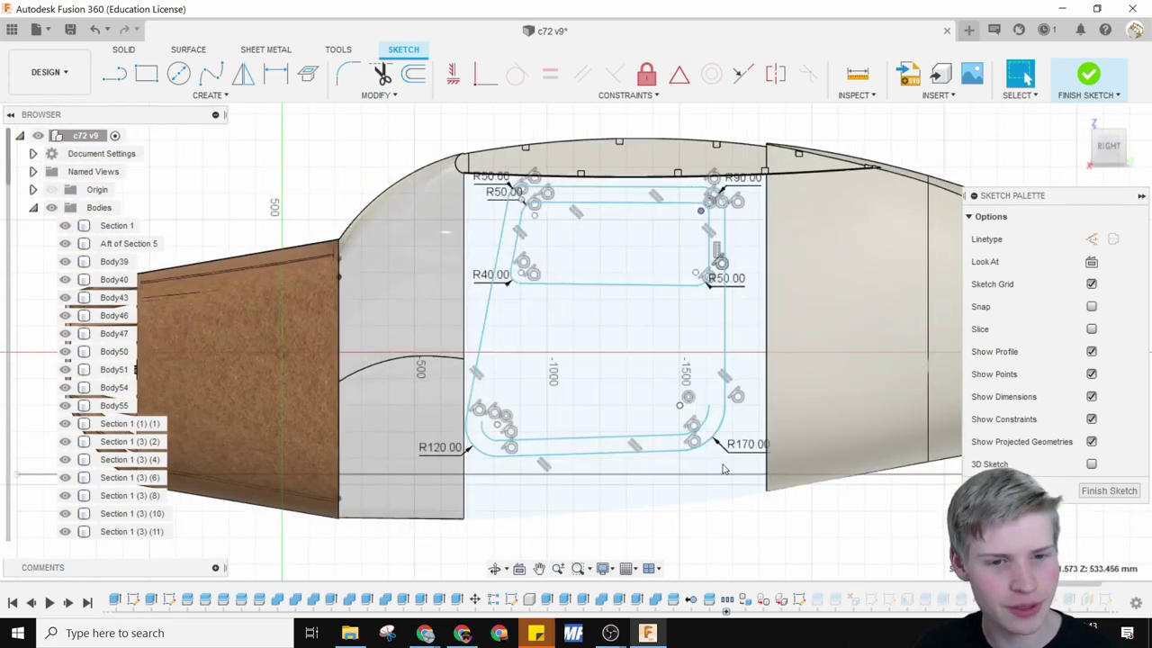
{"action": "left_click", "coordinate": [1108, 490]}
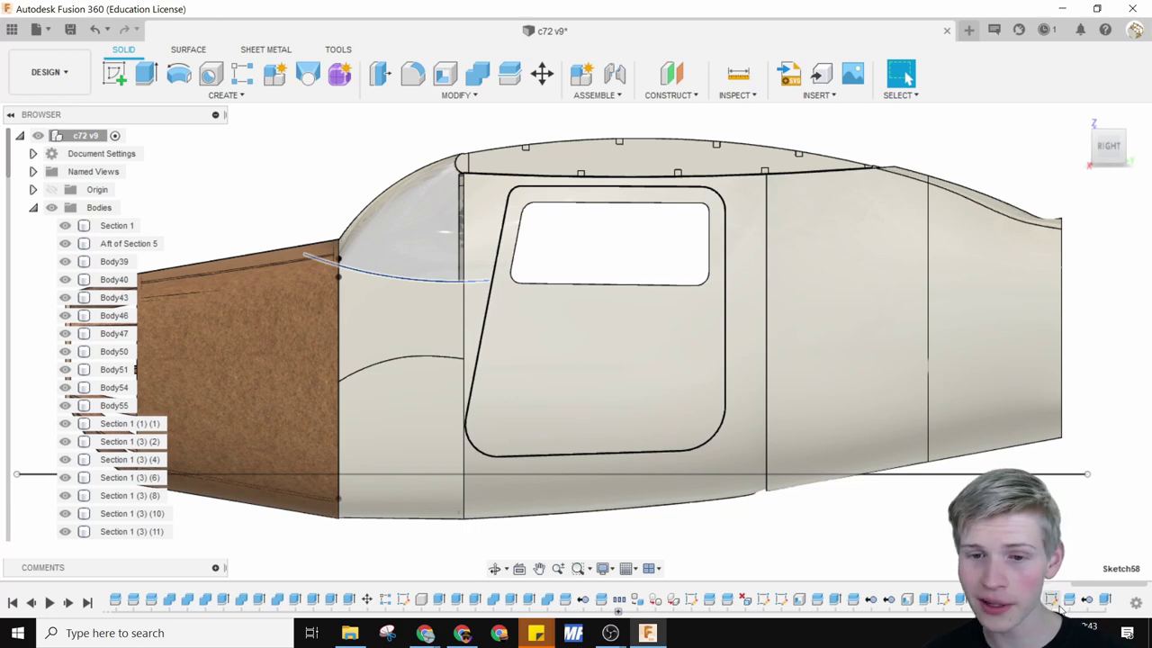
Inspect the last feature in the design history and the complete fuselage from the side.
{"action": "left_click", "coordinate": [1107, 606]}
{"action": "scroll", "coordinate": [881, 376], "scroll_direction": "down", "scroll_amount": 4}
{"action": "middle_click_drag", "start_coordinate": [954, 367], "coordinate": [944, 365]}
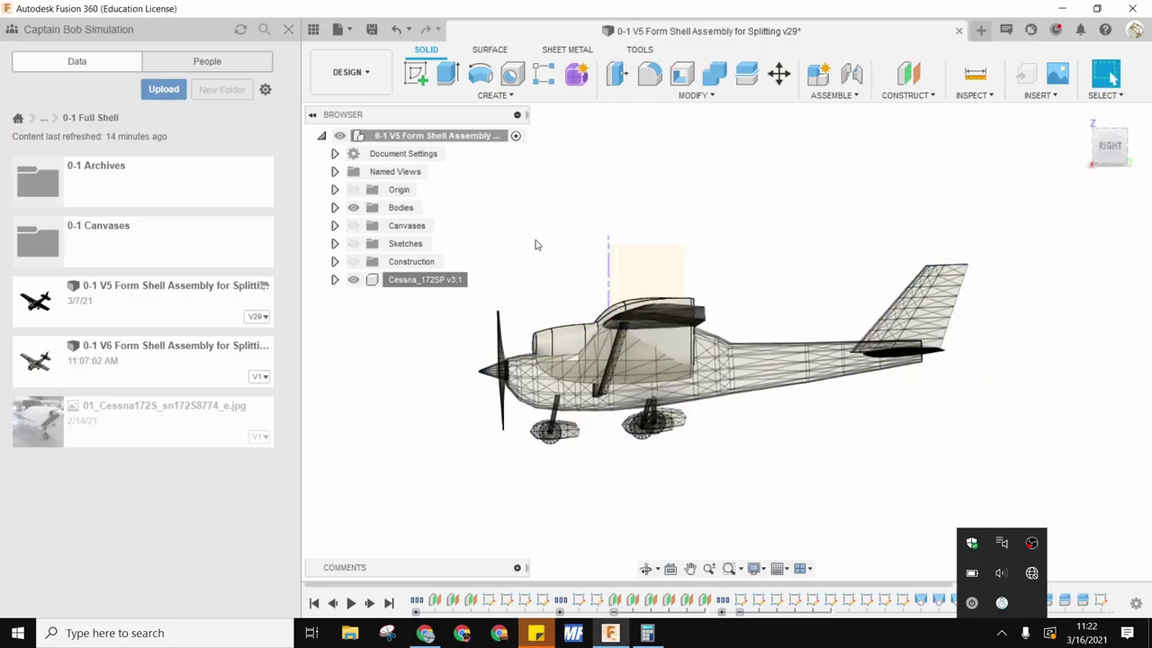
Start a Move/Copy in the V5 form shell assembly and select the Cessna_172SP reference component.
{"action": "key", "text": "m"}
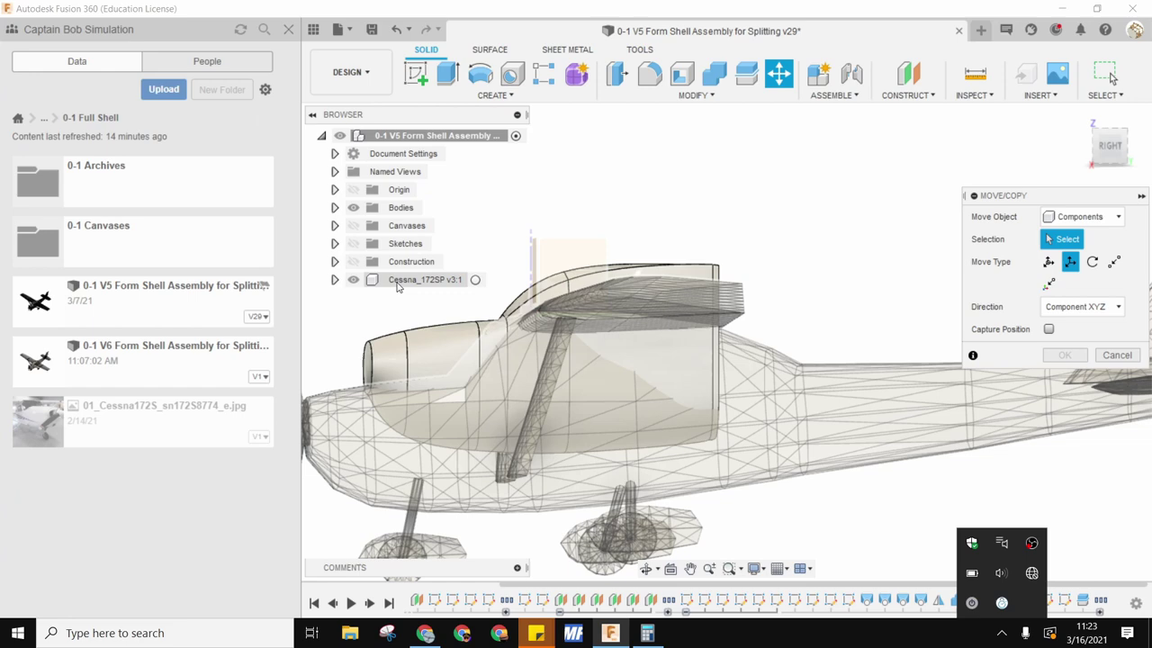
{"action": "left_click", "coordinate": [426, 279]}
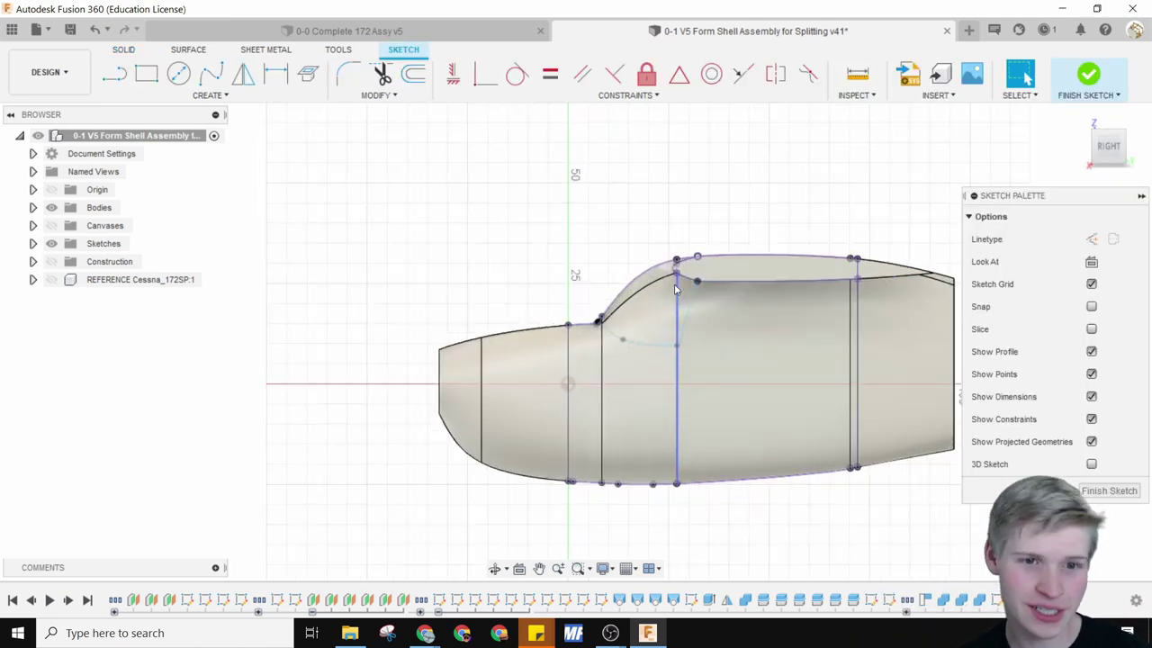
Examine the side profile sketch around the windshield and wing leading edge, and exit the sketch.
{"action": "scroll", "coordinate": [679, 280], "scroll_direction": "up", "scroll_amount": 5}
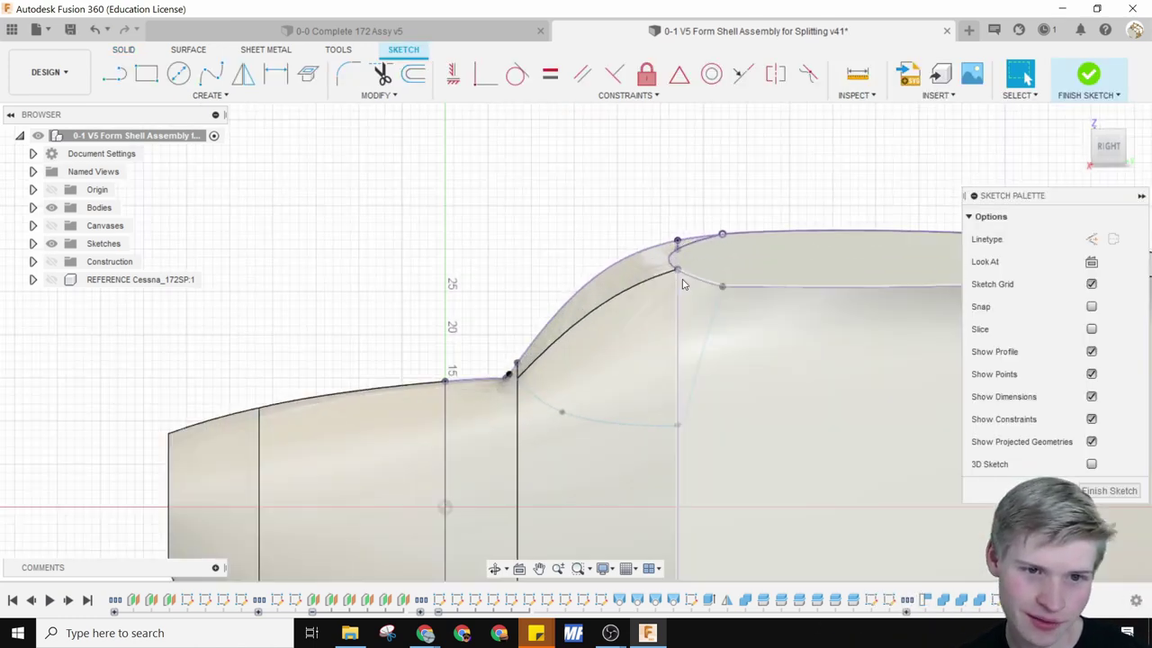
{"action": "scroll", "coordinate": [733, 275], "scroll_direction": "down", "scroll_amount": 3}
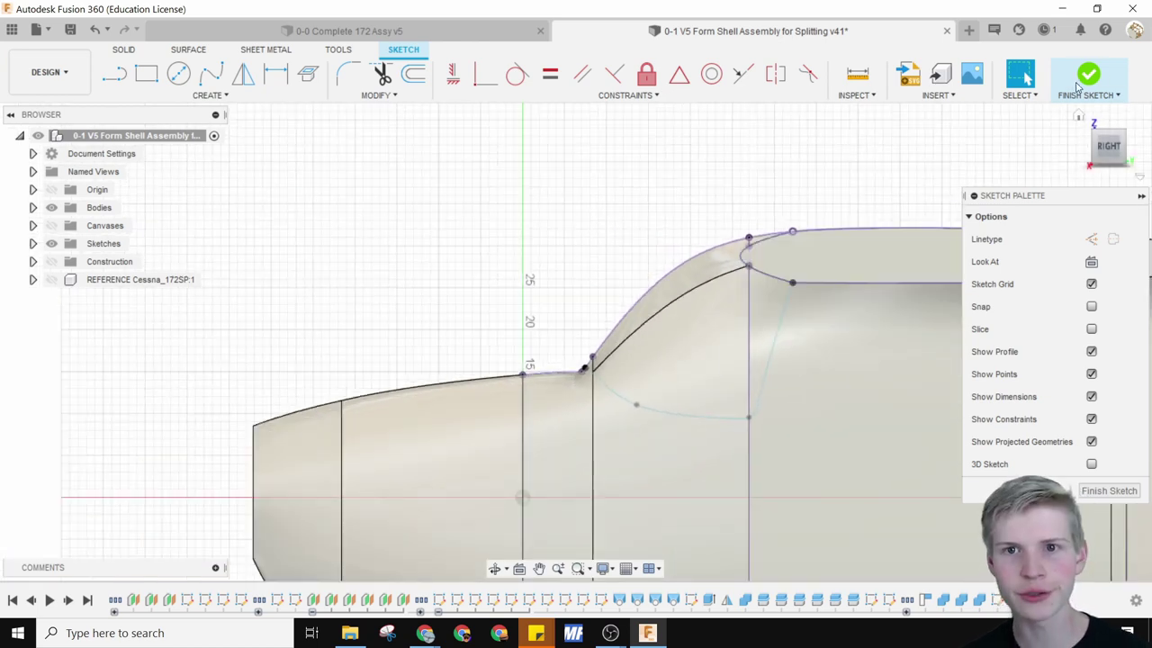
{"action": "left_click", "coordinate": [1093, 97]}
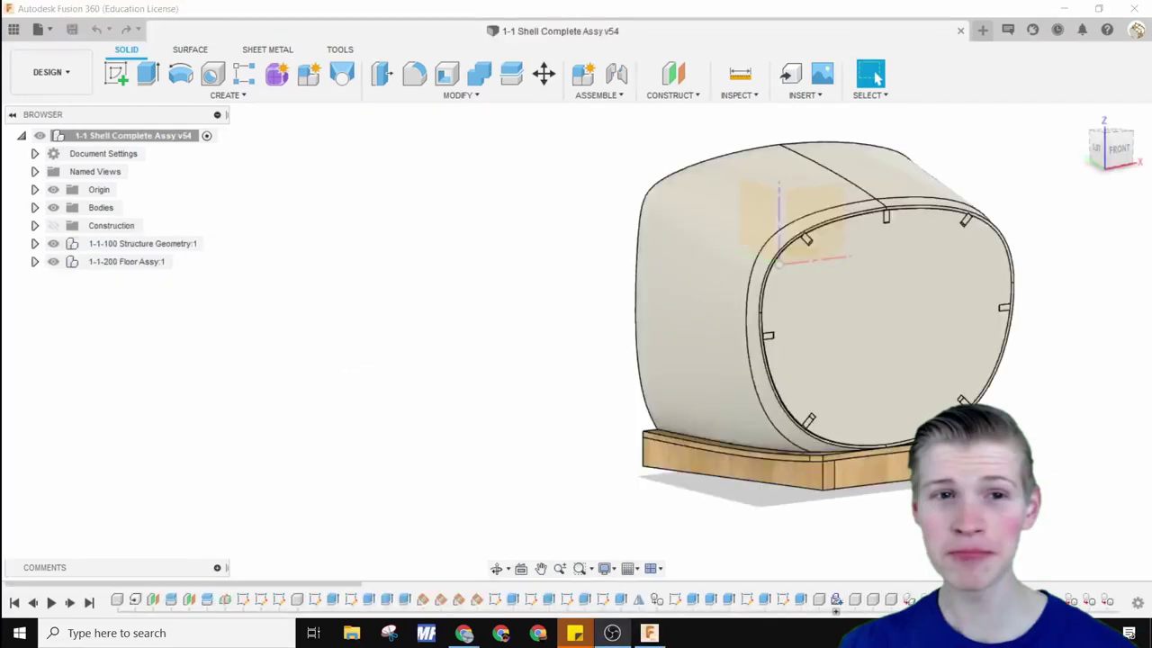
Hide the origin geometry in the complete shell assembly and view the shell from the front.
{"action": "left_click", "coordinate": [53, 189]}
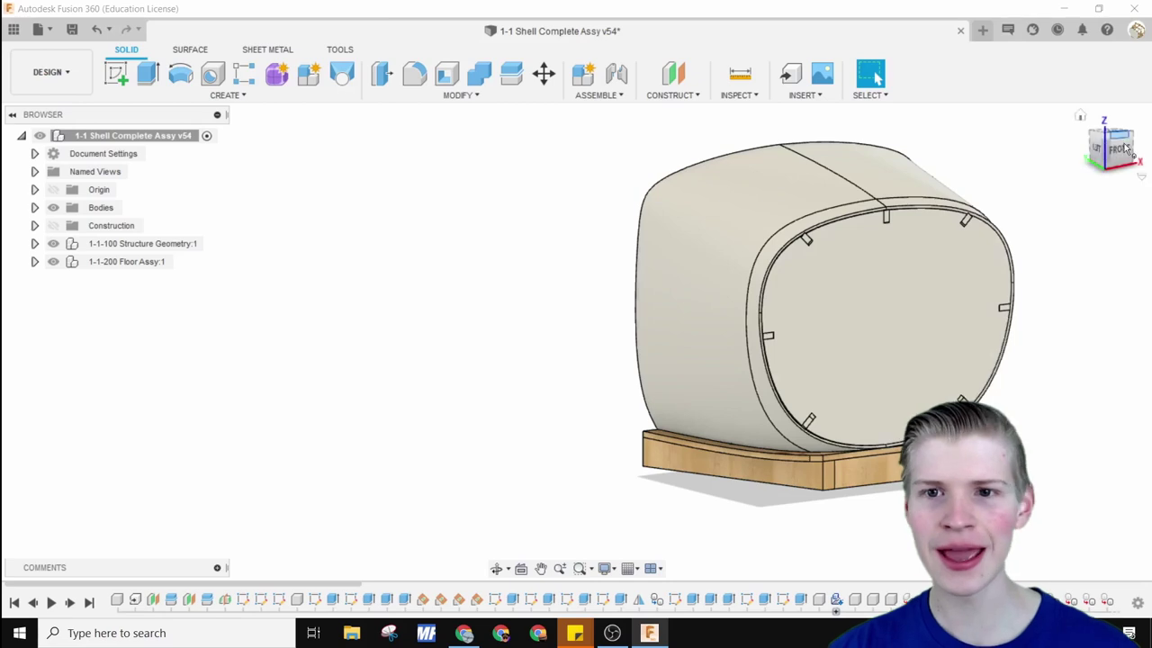
{"action": "left_click", "coordinate": [1119, 151]}
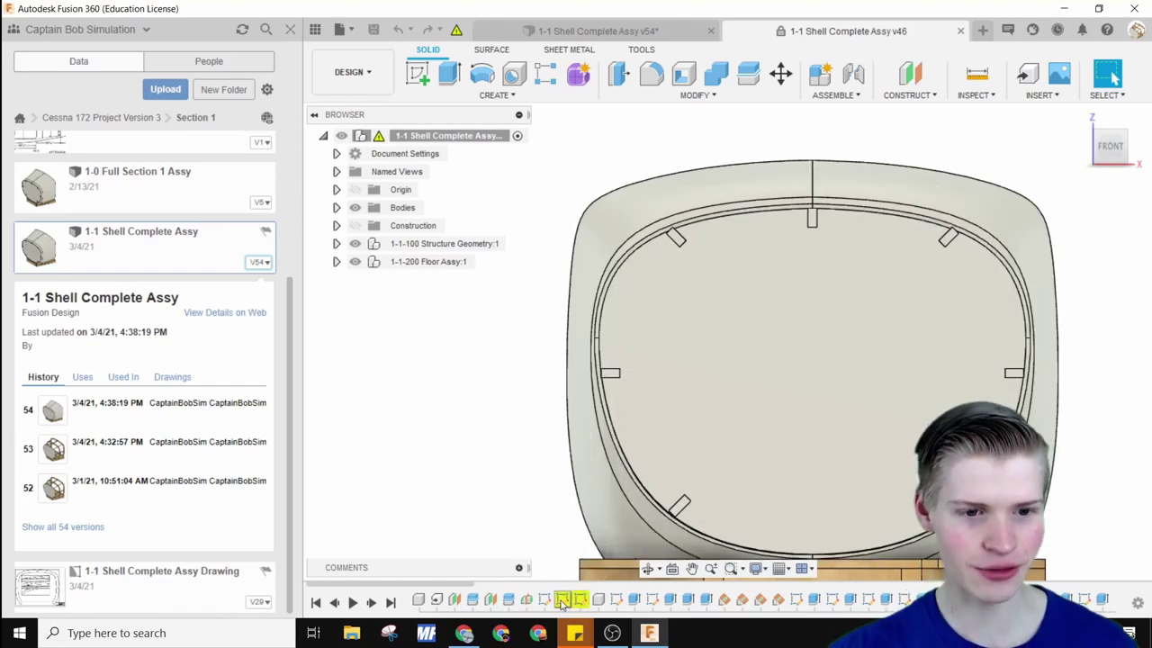
Open the Rib 2 sketch in version 46 of the shell assembly and inspect its diagonal construction line.
{"action": "left_click", "coordinate": [561, 600]}
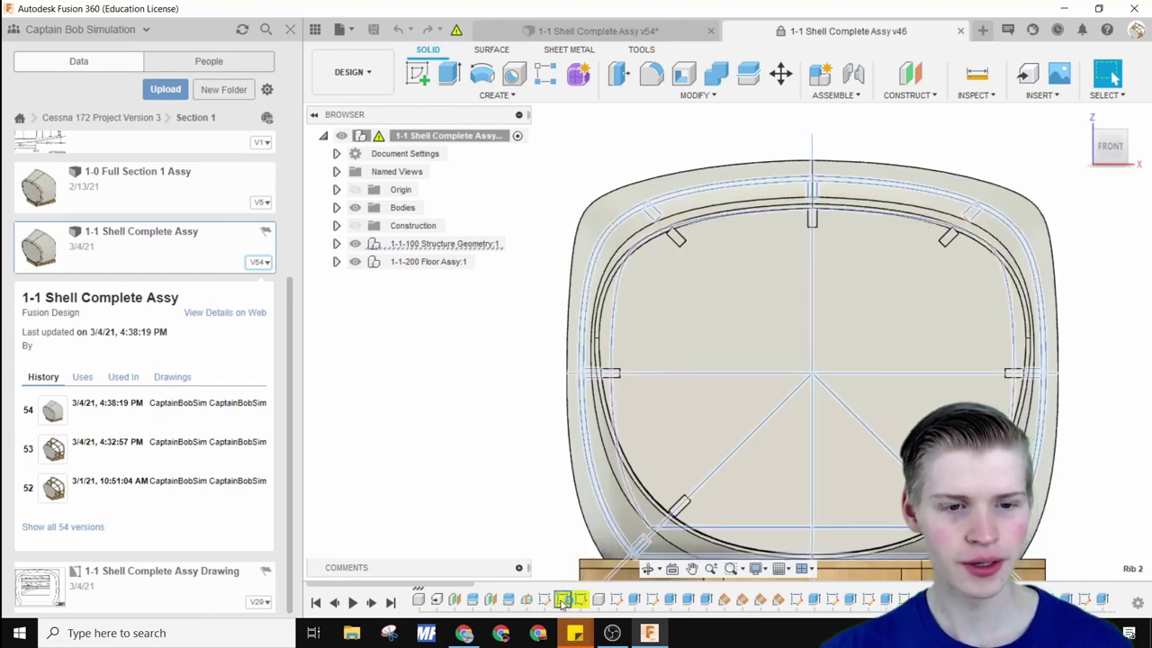
{"action": "double_click", "coordinate": [562, 599]}
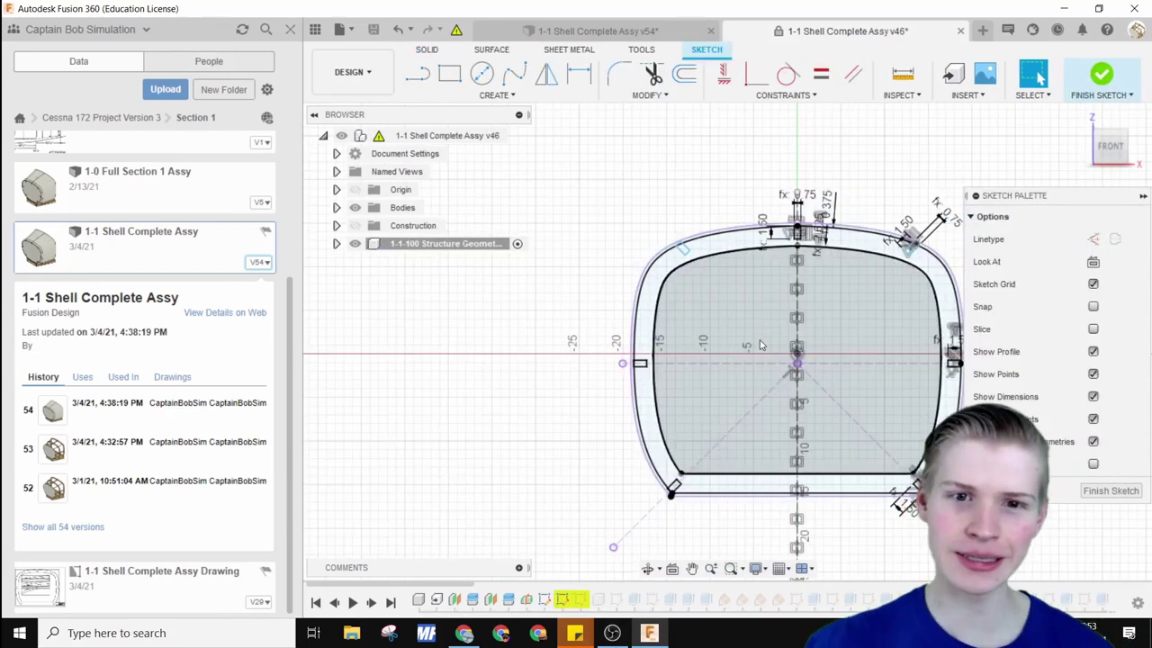
{"action": "scroll", "coordinate": [796, 315], "scroll_direction": "up", "scroll_amount": 2}
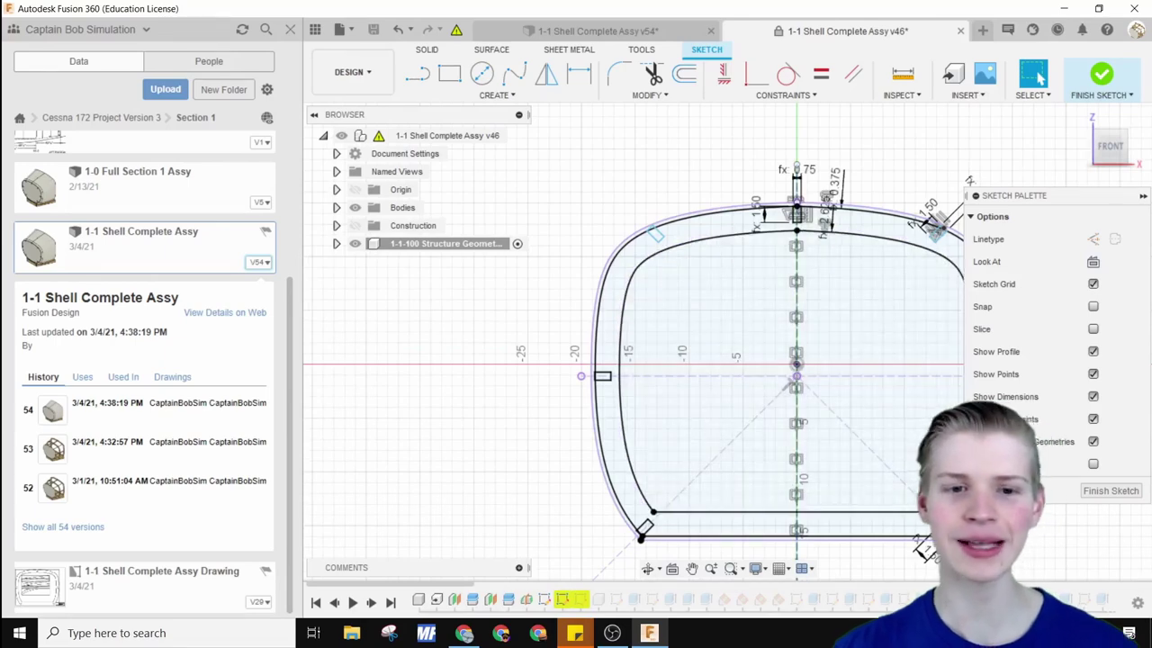
{"action": "middle_click_drag", "start_coordinate": [916, 435], "coordinate": [788, 400]}
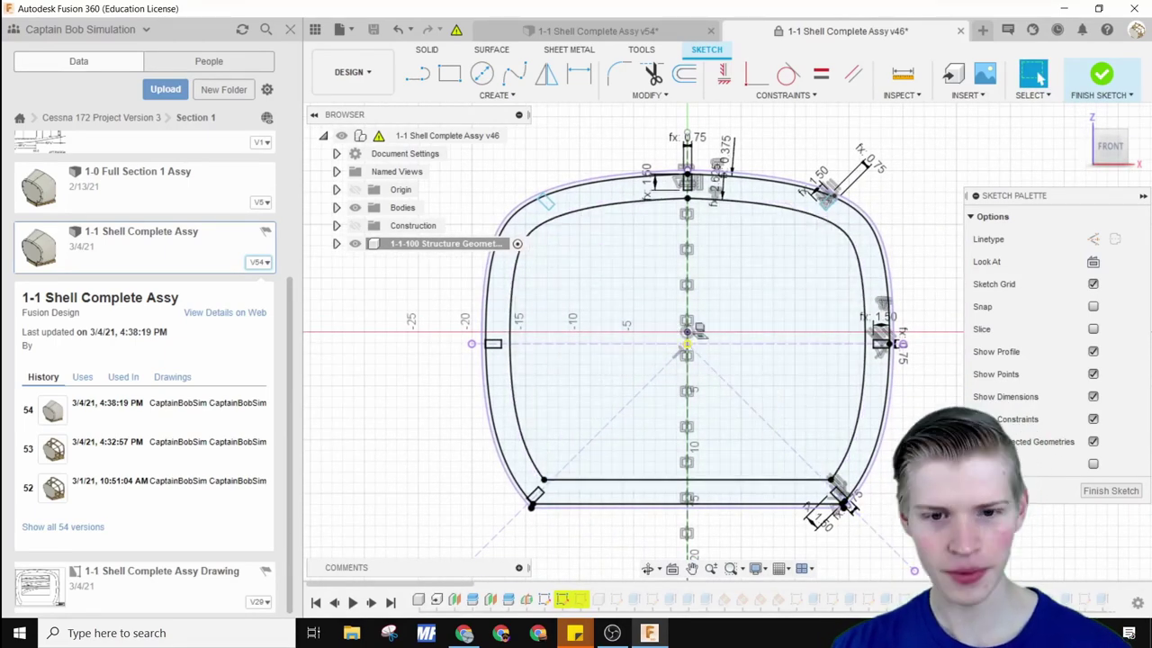
{"action": "left_click", "coordinate": [911, 564]}
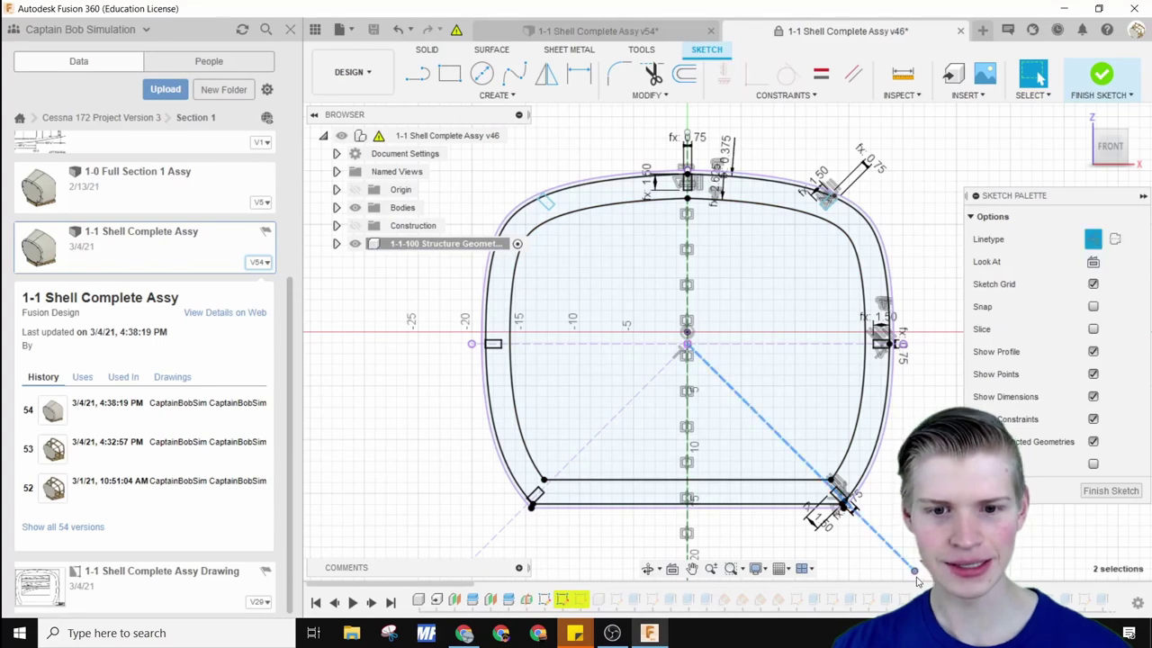
{"action": "left_click", "coordinate": [912, 570]}
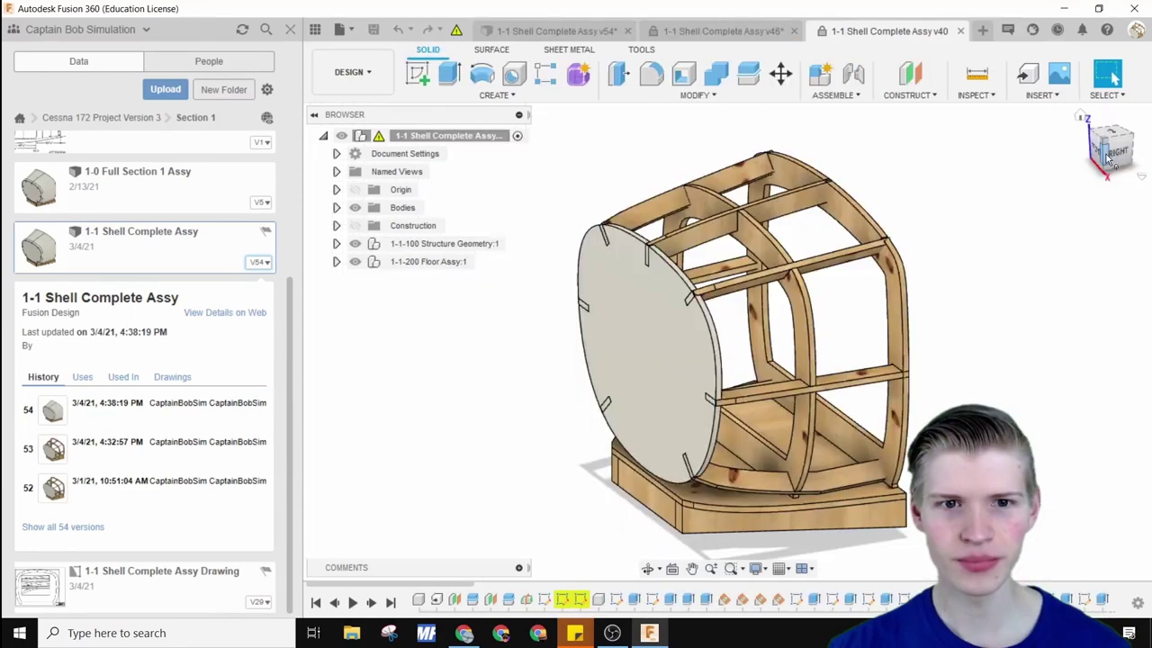
Examine where an upper stringer meets the front plate in version 40 of the shell assembly.
{"action": "middle_click_drag", "start_coordinate": [792, 360], "coordinate": [657, 368], "text": "shift"}
{"action": "middle_click_drag", "start_coordinate": [728, 341], "coordinate": [727, 339], "text": "shift"}
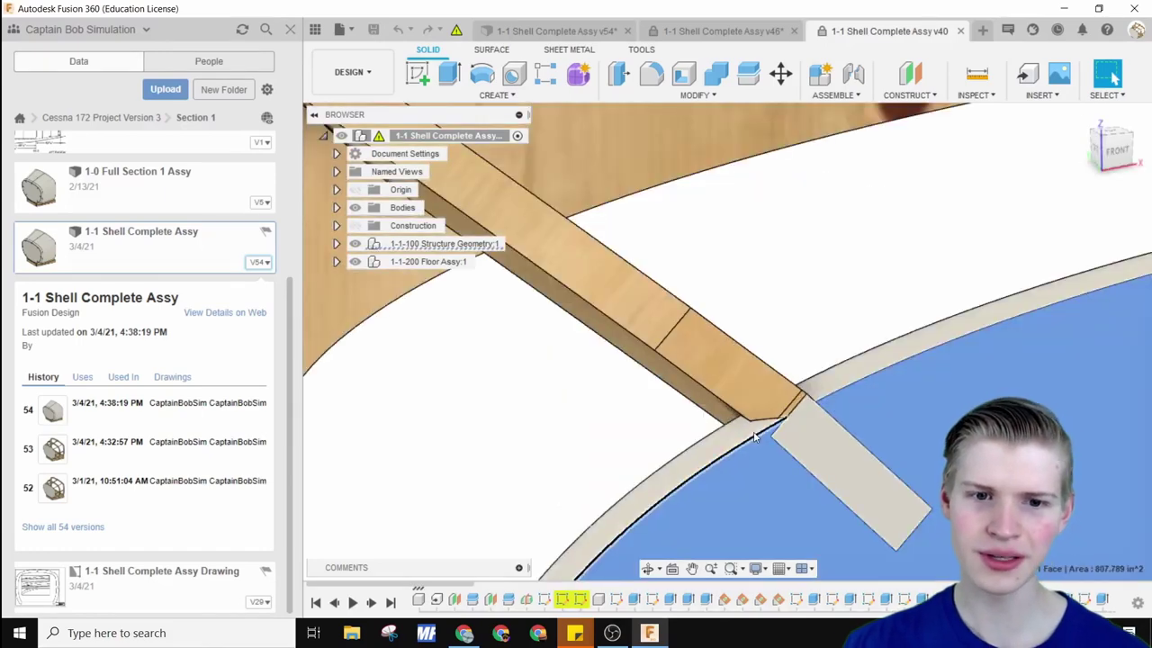
{"action": "scroll", "coordinate": [758, 437], "scroll_direction": "up", "scroll_amount": 4}
{"action": "middle_click_drag", "start_coordinate": [758, 436], "coordinate": [779, 293], "text": "shift"}
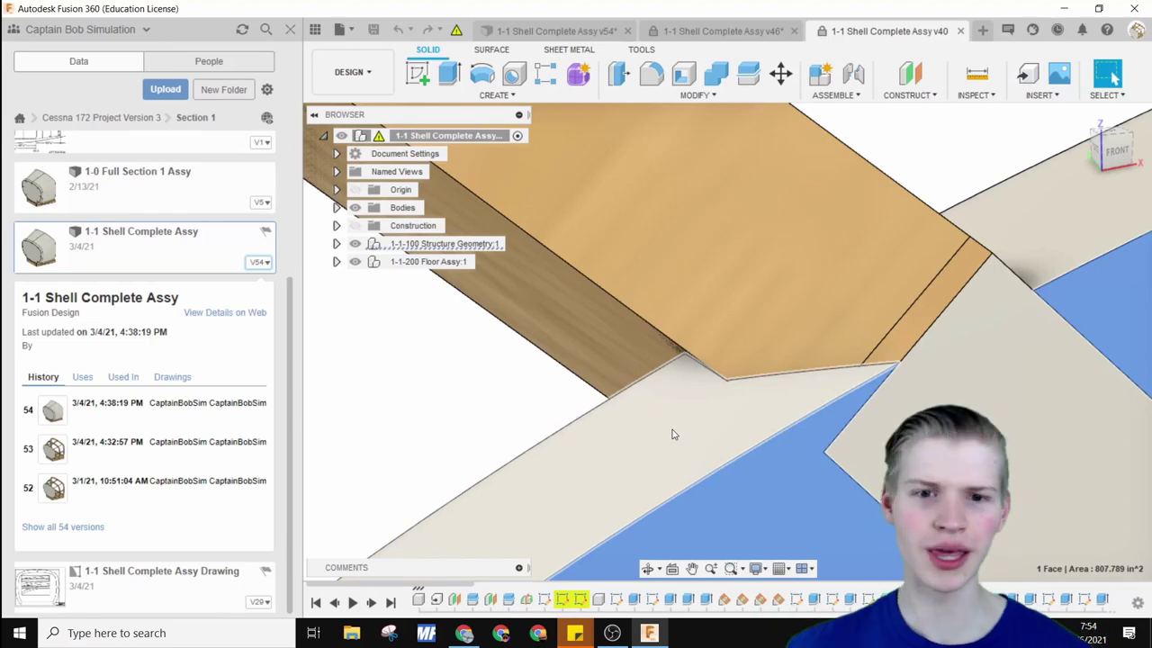
{"action": "scroll", "coordinate": [780, 338], "scroll_direction": "down", "scroll_amount": 5}
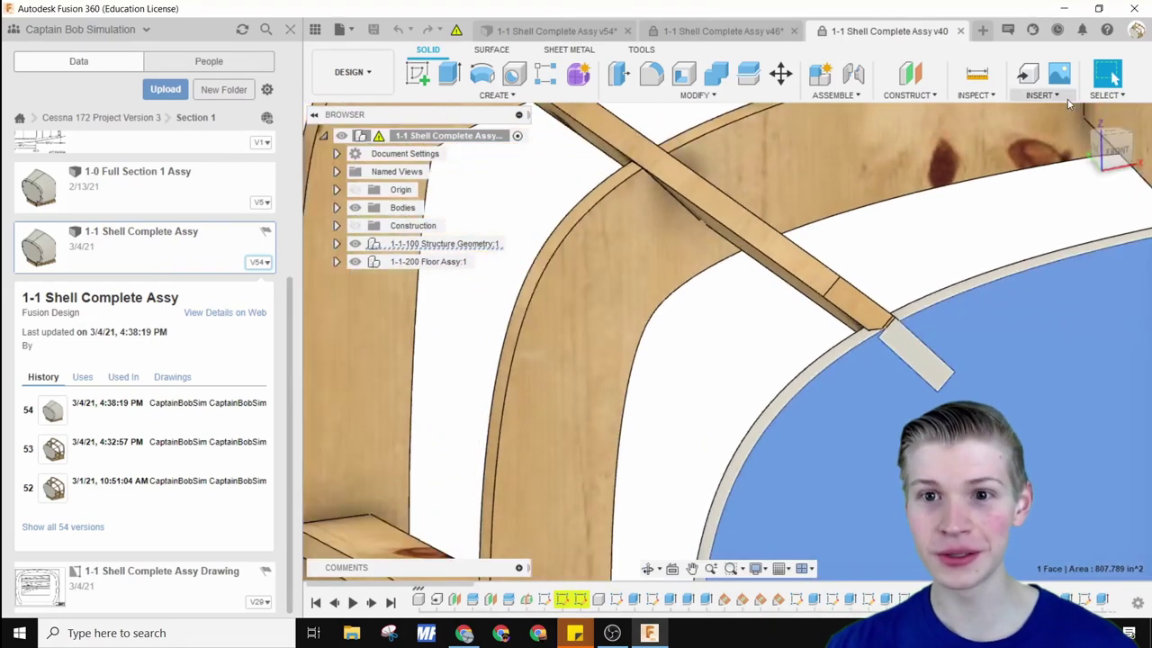
Inspect from the front how the stringers line up with the plate slots and rib notches.
{"action": "left_click", "coordinate": [1116, 148]}
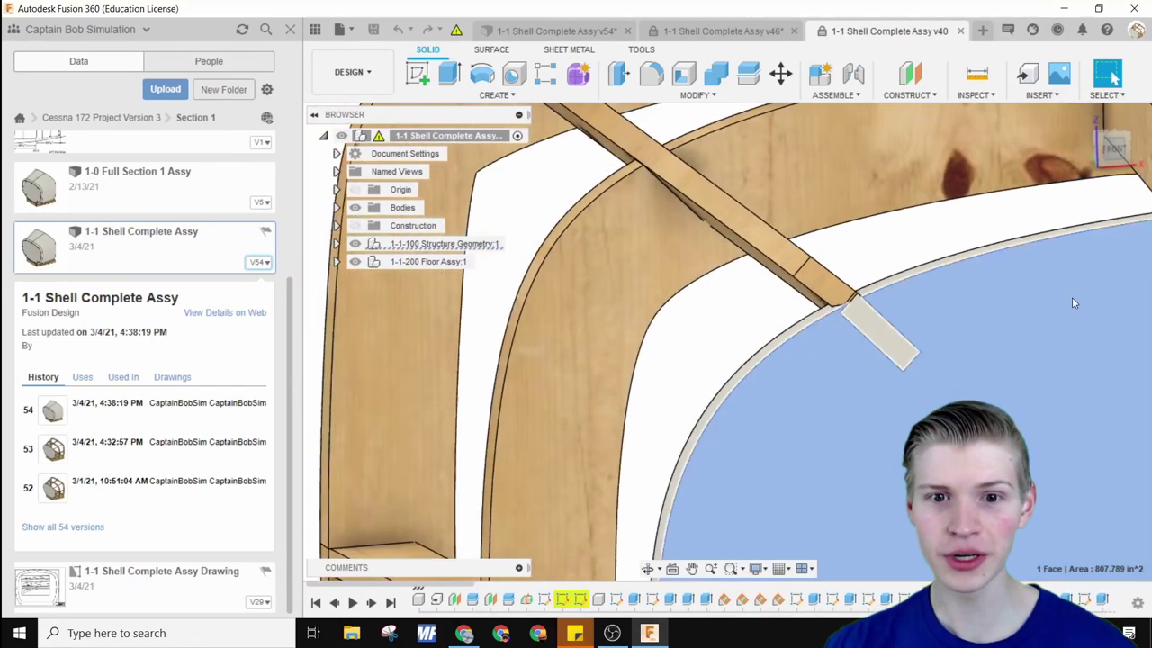
{"action": "scroll", "coordinate": [950, 463], "scroll_direction": "down", "scroll_amount": 1}
{"action": "middle_click_drag", "start_coordinate": [932, 447], "coordinate": [418, 202]}
{"action": "scroll", "coordinate": [747, 332], "scroll_direction": "down", "scroll_amount": 2}
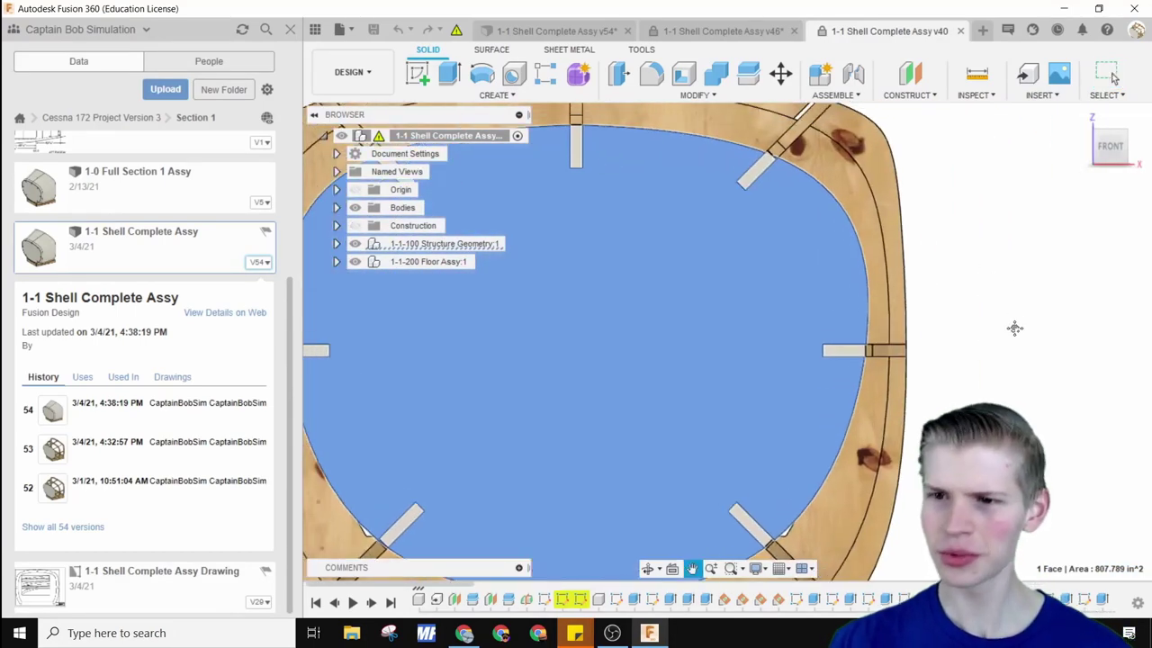
{"action": "scroll", "coordinate": [848, 268], "scroll_direction": "up", "scroll_amount": 5}
{"action": "scroll", "coordinate": [848, 268], "scroll_direction": "up", "scroll_amount": 3}
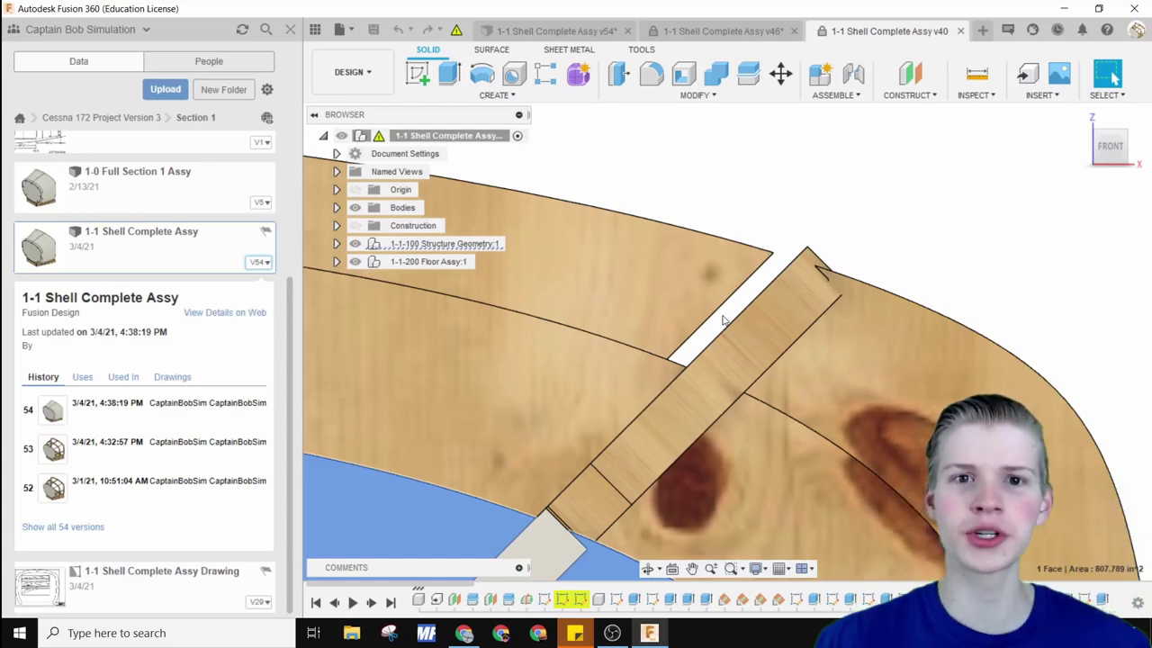
{"action": "key", "text": "q"}
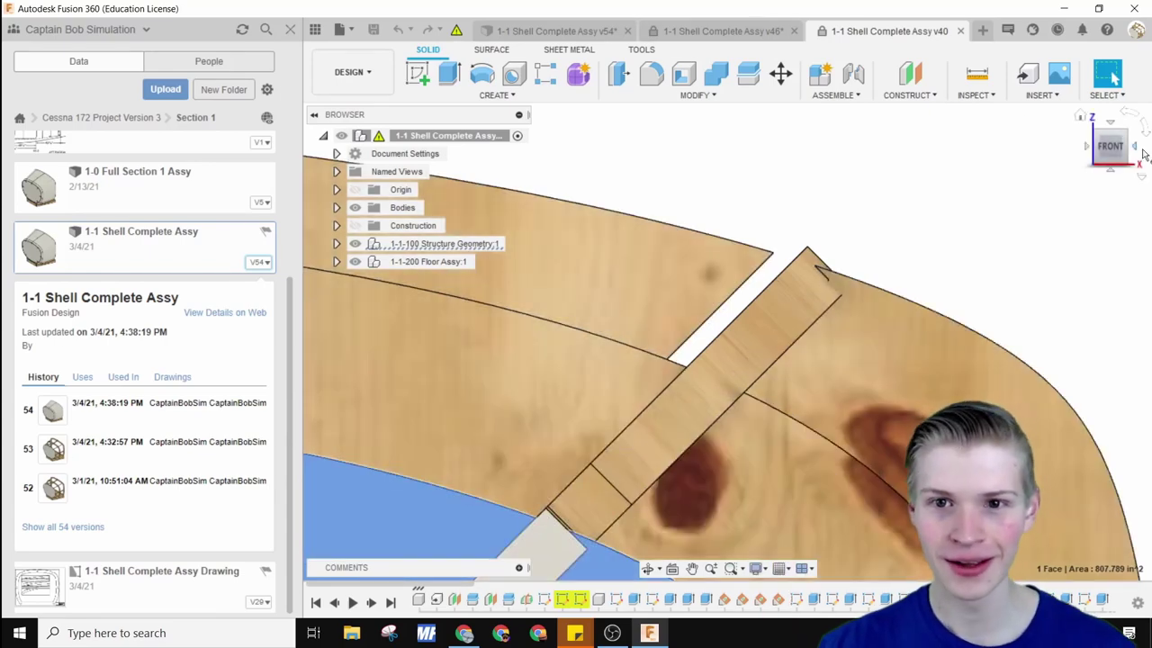
Examine the rib and stringer framework of version 40 from the side and from behind.
{"action": "left_click", "coordinate": [1106, 154]}
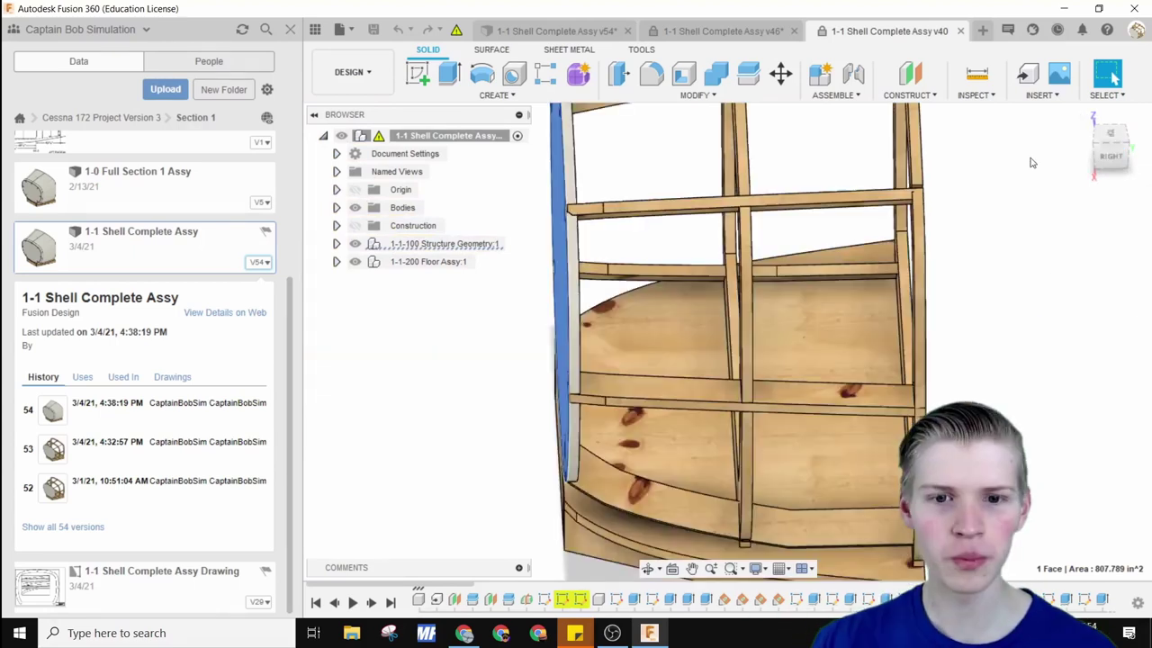
{"action": "mouse_move", "coordinate": [1110, 159]}
{"action": "left_mouse_down"}
{"action": "mouse_move", "coordinate": [1033, 156]}
{"action": "mouse_move", "coordinate": [1100, 153]}
{"action": "left_mouse_up"}
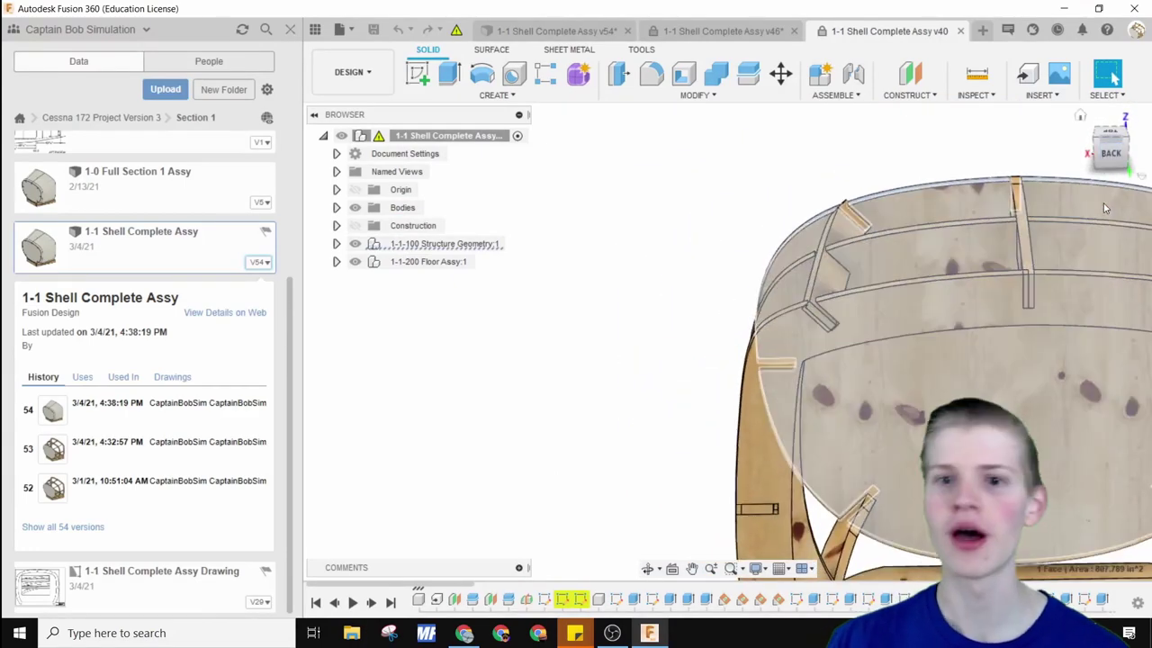
{"action": "scroll", "coordinate": [1065, 244], "scroll_direction": "up", "scroll_amount": 5}
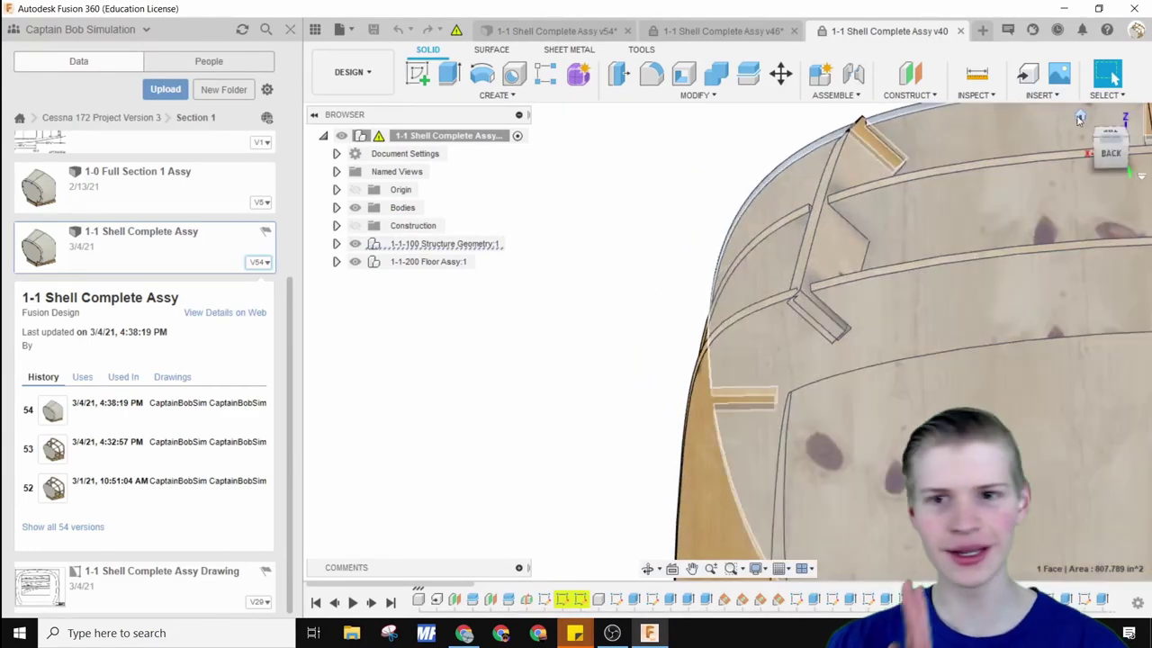
{"action": "middle_click_drag", "start_coordinate": [1080, 120], "coordinate": [847, 369], "text": "shift"}
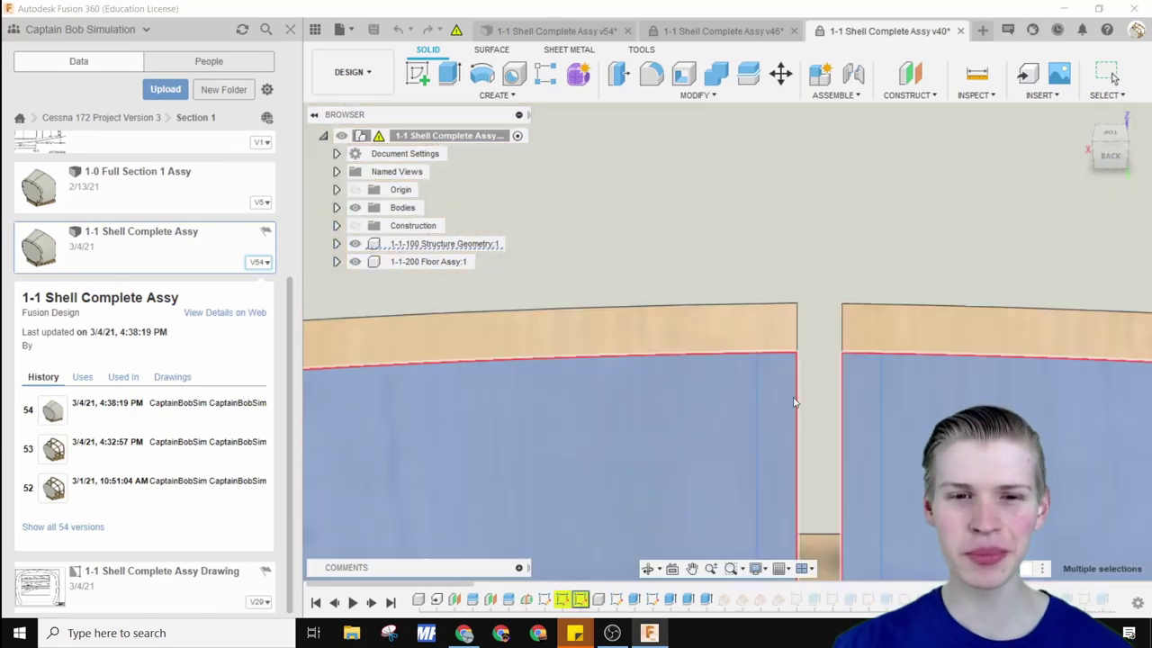
Inspect the stringer slots of the rear rib profile selected for extrusion, compared with the ribs ahead of it.
{"action": "scroll", "coordinate": [780, 410], "scroll_direction": "down", "scroll_amount": 5}
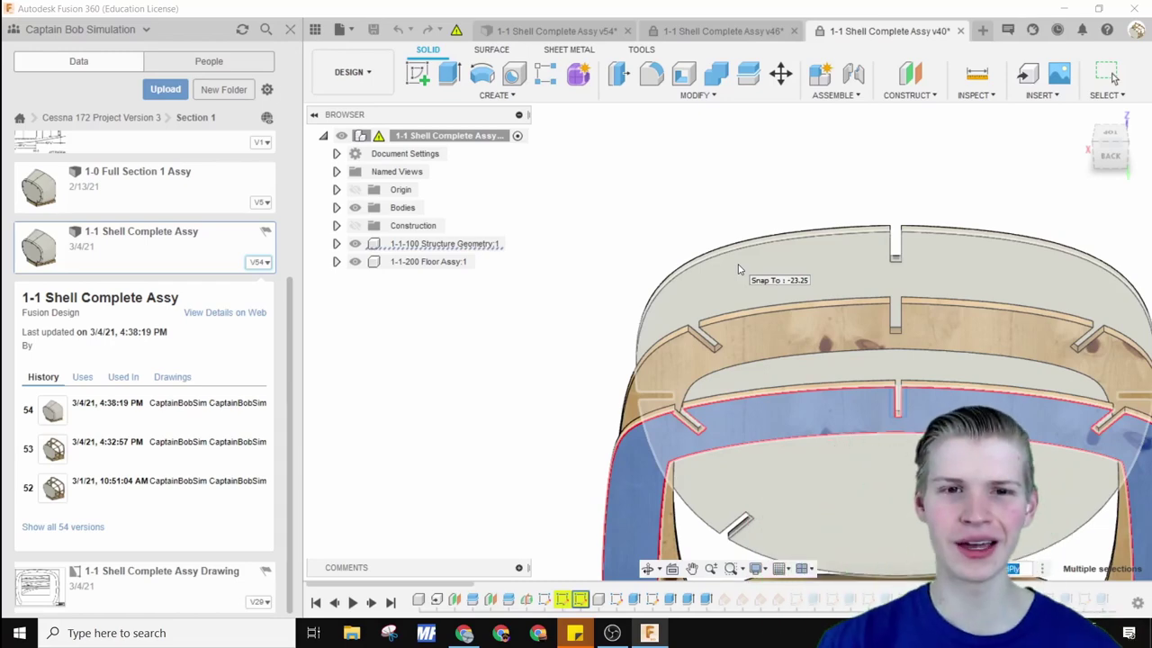
{"action": "scroll", "coordinate": [585, 330], "scroll_direction": "up", "scroll_amount": 3}
{"action": "scroll", "coordinate": [746, 380], "scroll_direction": "down", "scroll_amount": 5}
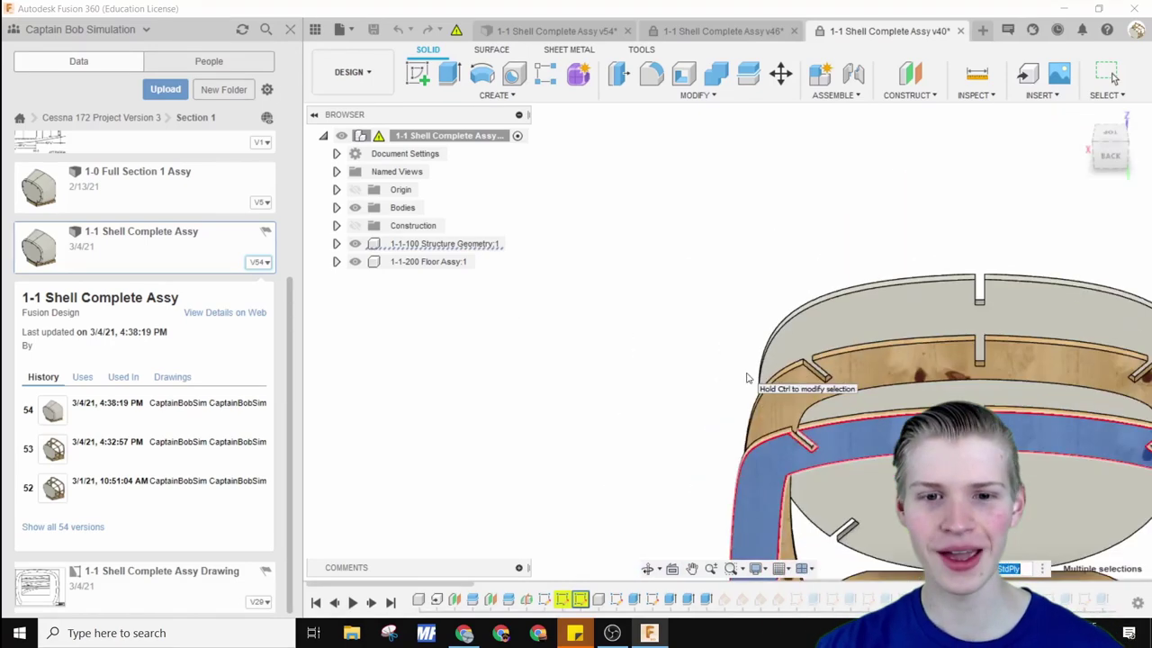
{"action": "middle_click_drag", "start_coordinate": [1087, 424], "coordinate": [1010, 255]}
{"action": "scroll", "coordinate": [1064, 186], "scroll_direction": "up", "scroll_amount": 3}
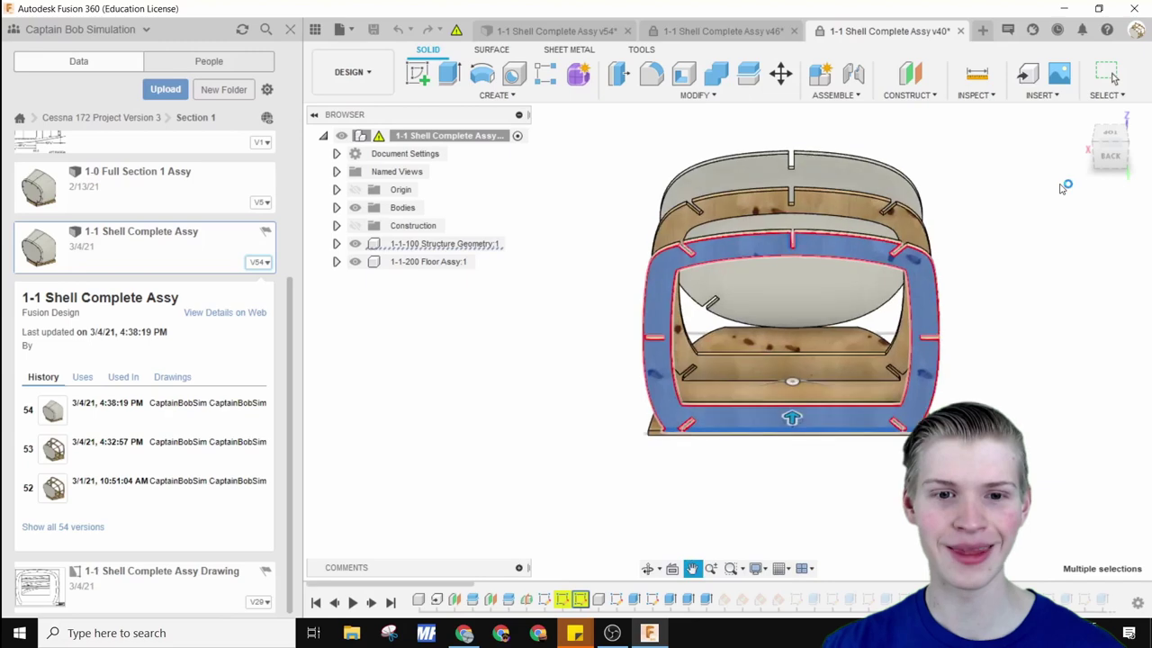
{"action": "left_click_drag", "start_coordinate": [1110, 157], "coordinate": [1088, 150]}
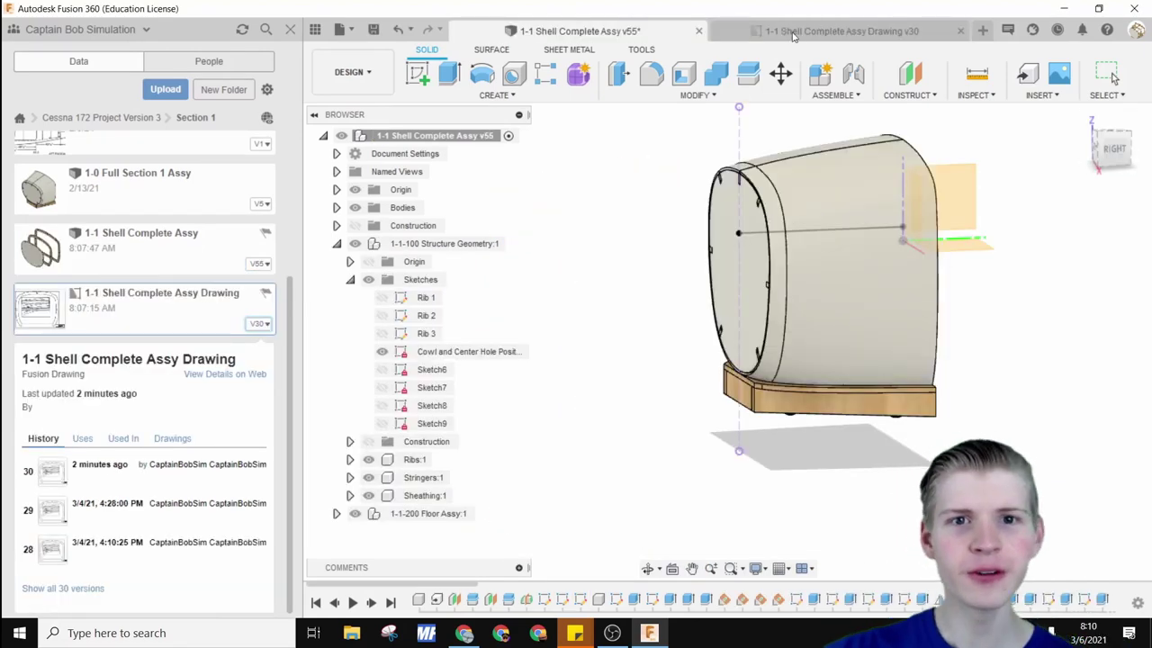
Switch to the shell assembly drawing, cancel the pending dimension and inspect the rib and the stringer outlines 1-1-104 to 1-1-107.
{"action": "left_click", "coordinate": [795, 33]}
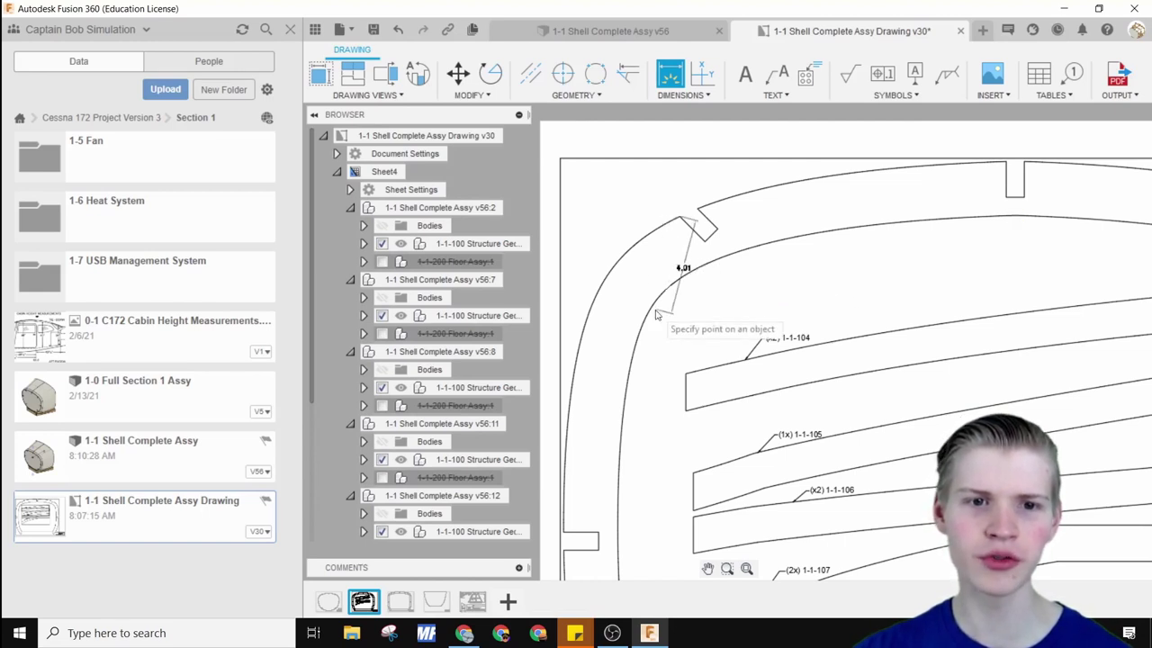
{"action": "key", "text": "Escape"}
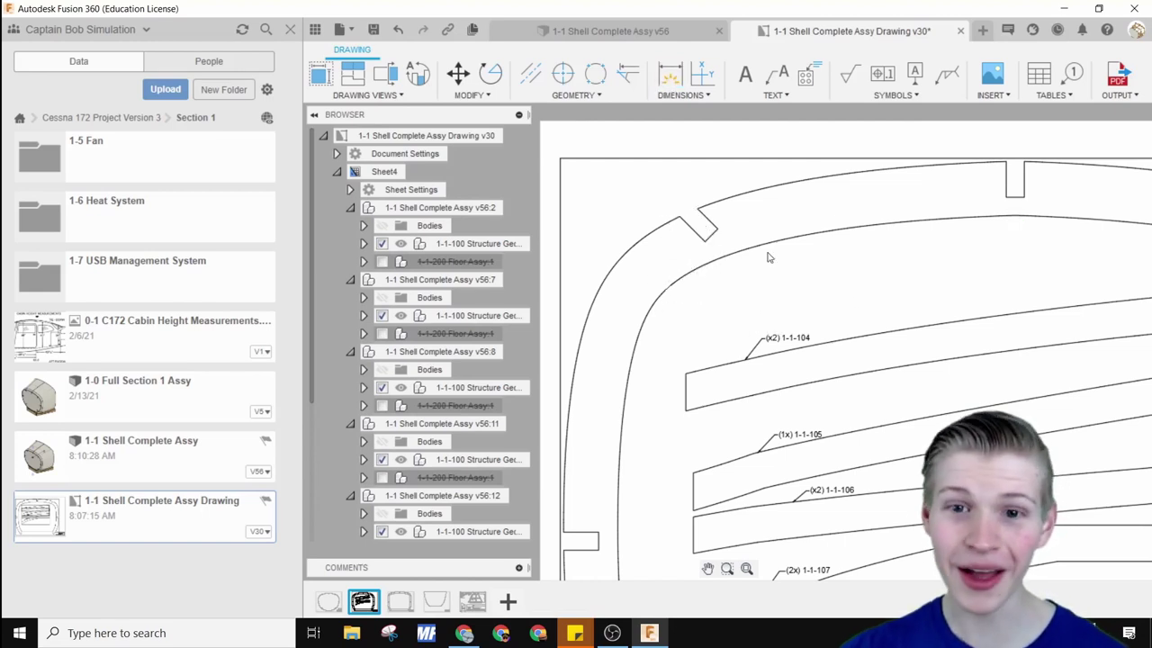
{"action": "mouse_move", "coordinate": [710, 547]}
{"action": "middle_mouse_down"}
{"action": "mouse_move", "coordinate": [696, 312]}
{"action": "mouse_move", "coordinate": [712, 287]}
{"action": "middle_mouse_up"}
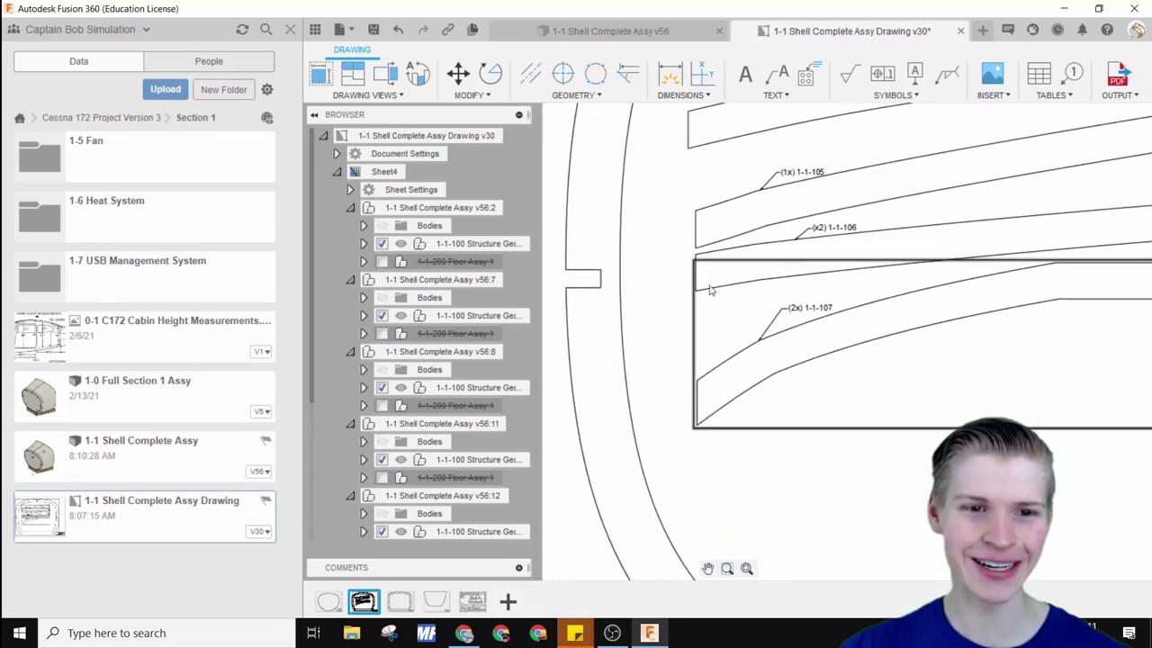
{"action": "scroll", "coordinate": [722, 244], "scroll_direction": "down", "scroll_amount": 4}
{"action": "scroll", "coordinate": [746, 162], "scroll_direction": "up", "scroll_amount": 4}
{"action": "middle_click_drag", "start_coordinate": [740, 180], "coordinate": [750, 187]}
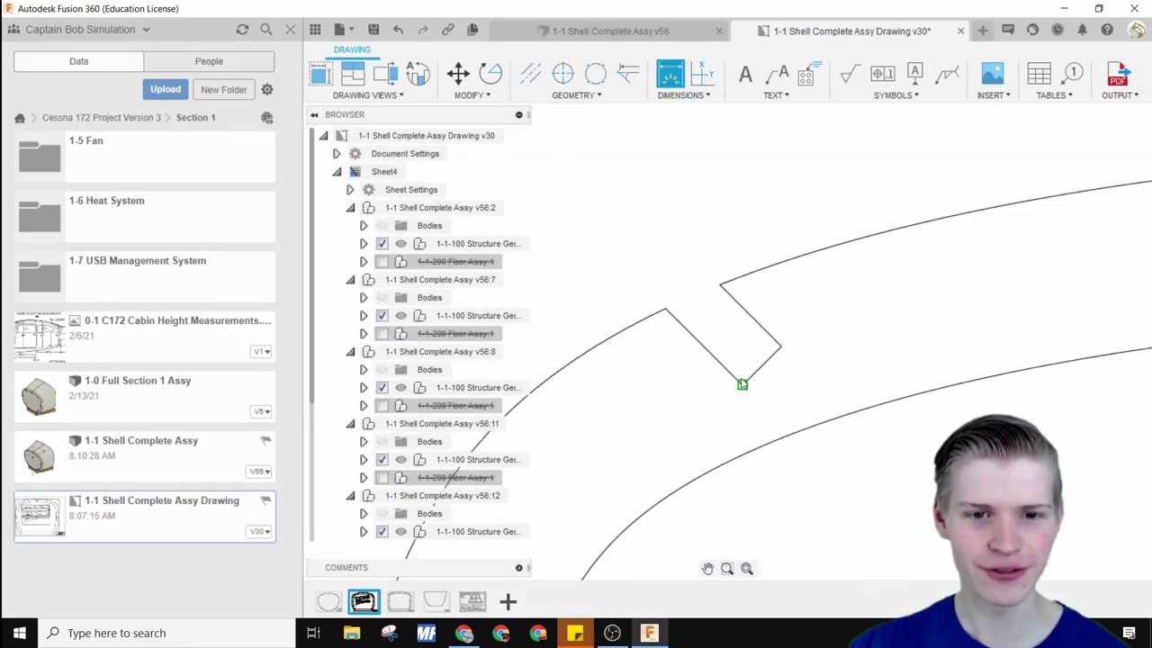
{"action": "left_click", "coordinate": [743, 384]}
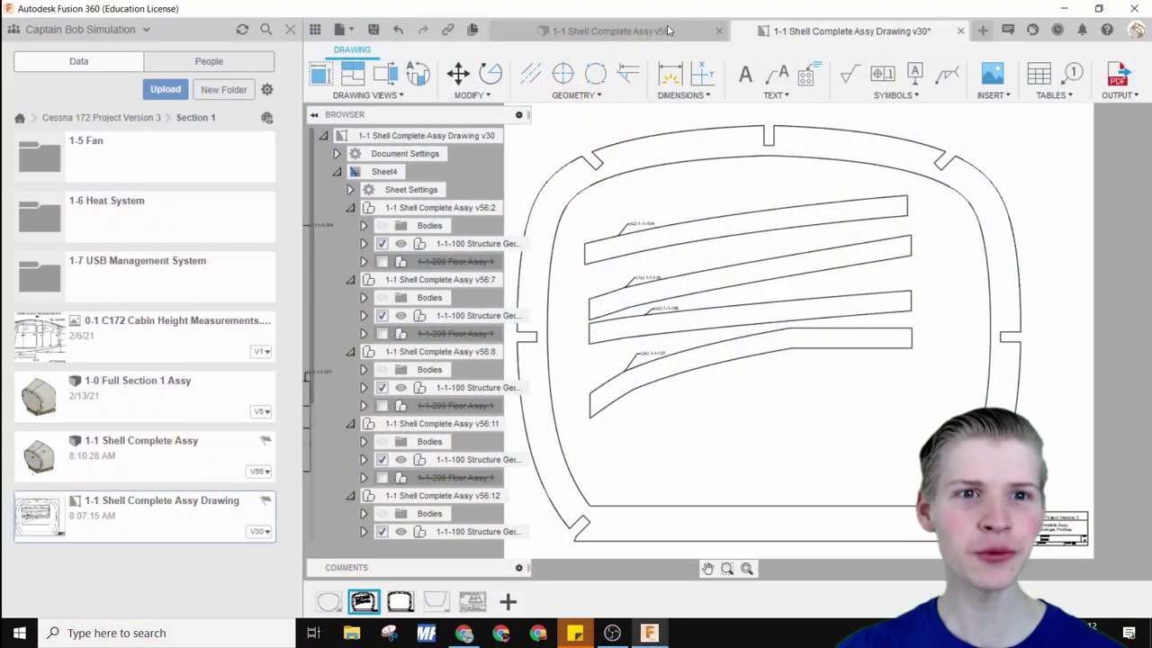
In the Rib 2 sketch of the v56 assembly, set the inner offset to 3.375 in by changing the Stringthick multiplier in its formula.
{"action": "left_click", "coordinate": [668, 30]}
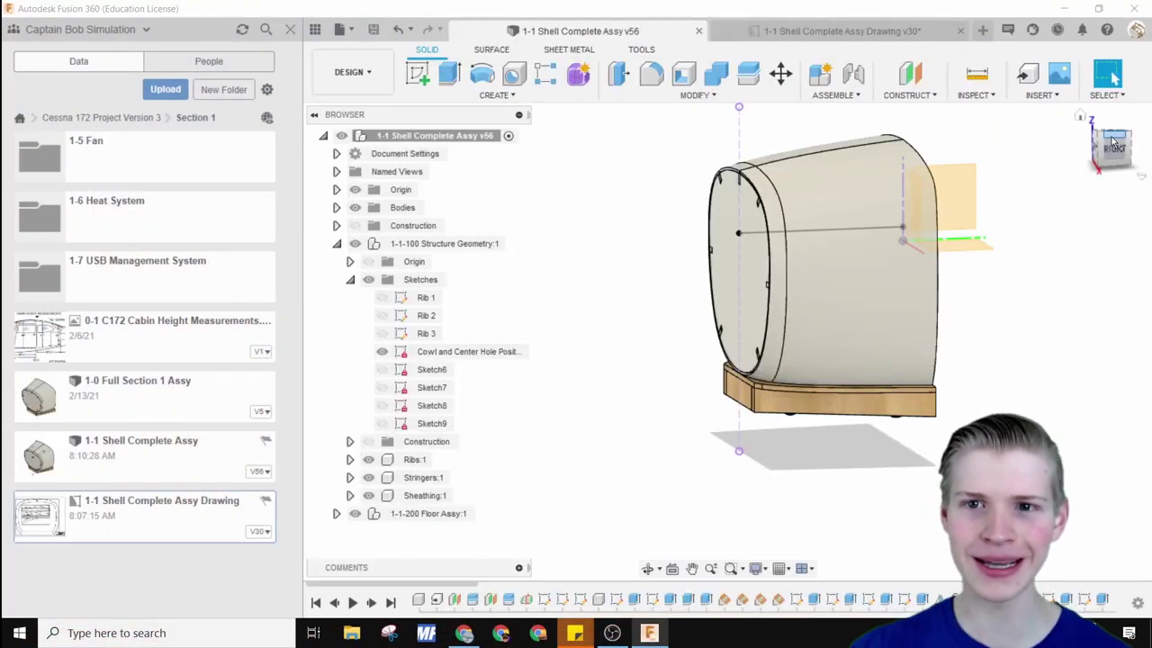
{"action": "left_click", "coordinate": [1132, 153]}
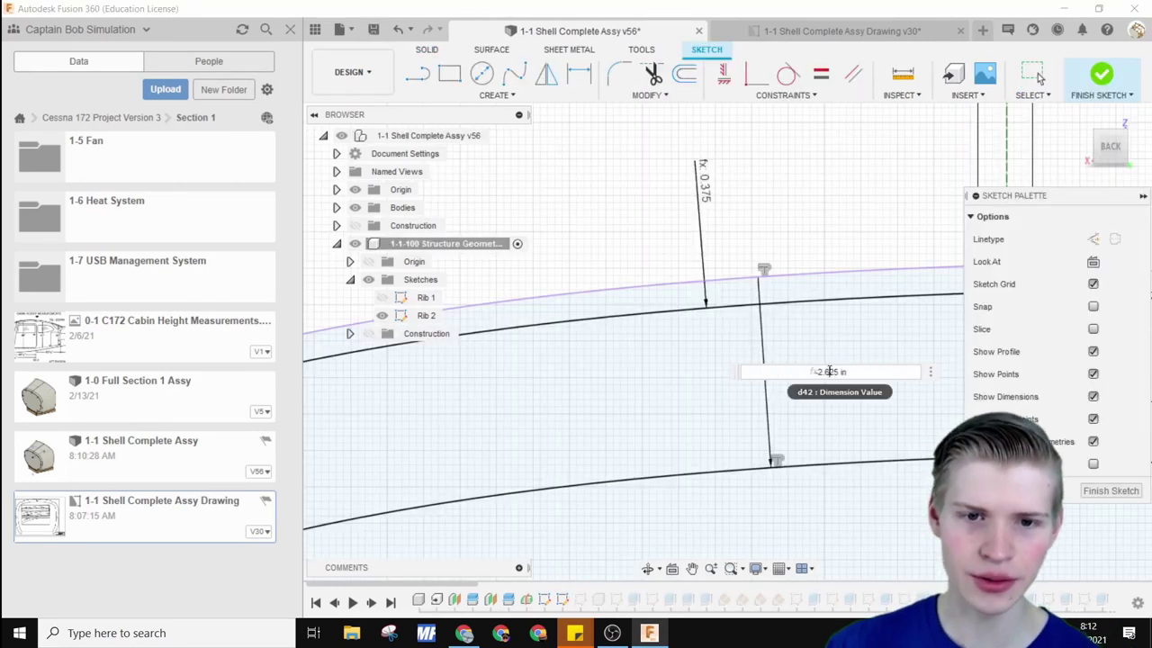
{"action": "triple_click", "coordinate": [830, 372]}
{"action": "left_click", "coordinate": [783, 373]}
{"action": "left_click", "coordinate": [845, 154]}
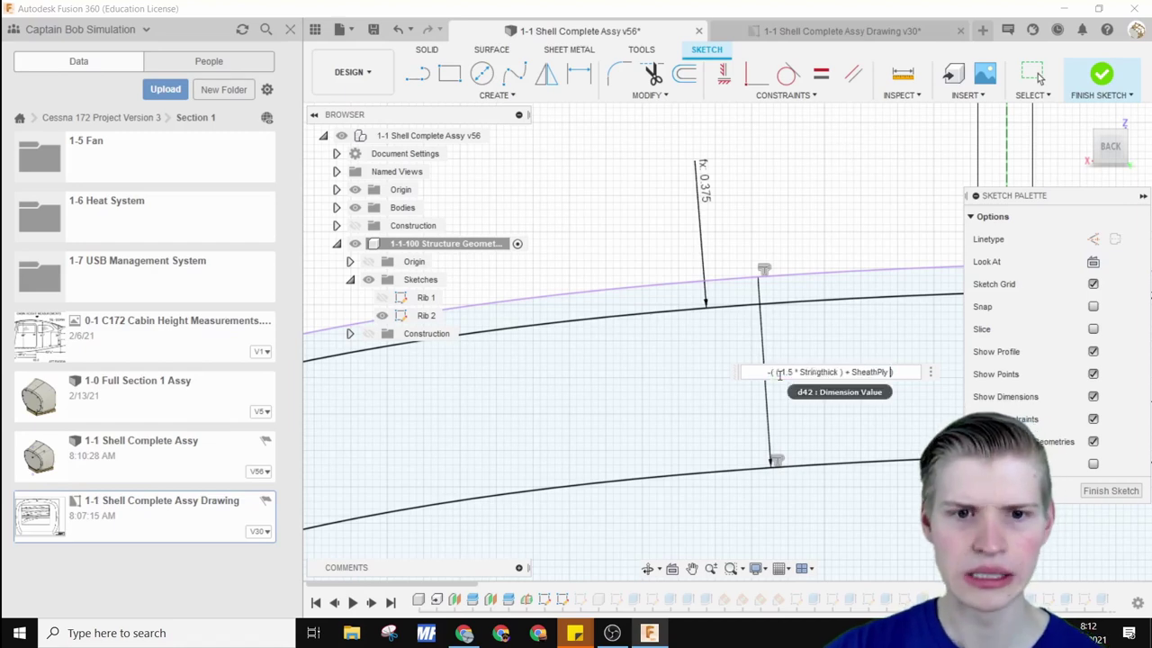
{"action": "left_click", "coordinate": [779, 372]}
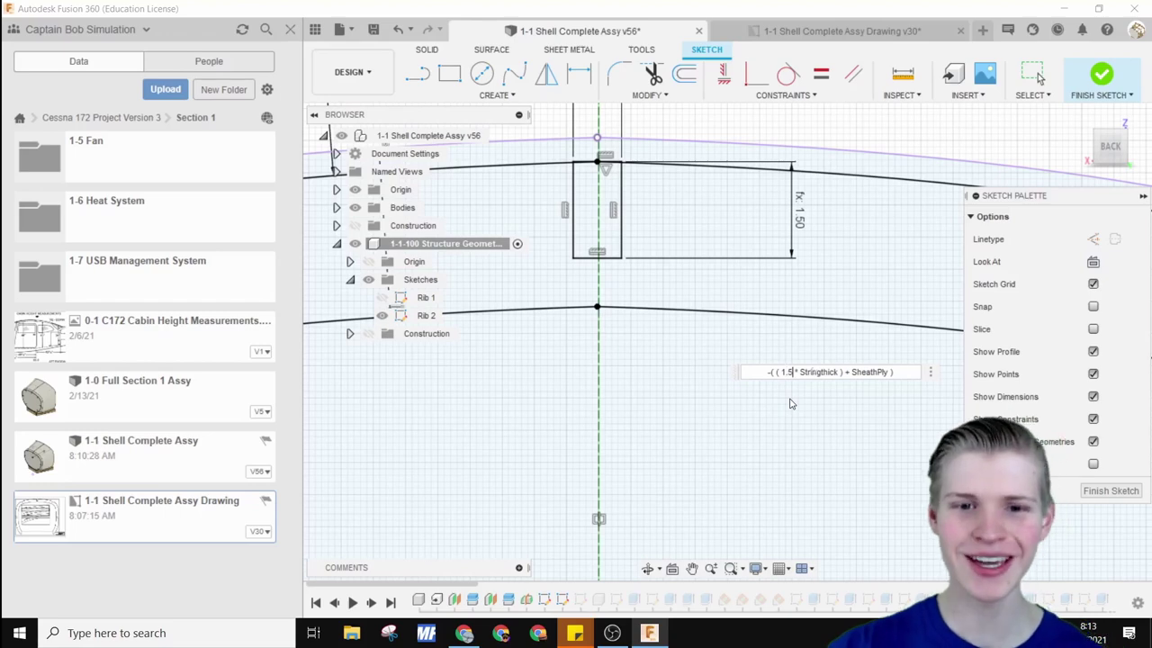
{"action": "key", "text": "Right"}
{"action": "key", "text": "Right"}
{"action": "key", "text": "Right"}
{"action": "key", "text": "Right"}
{"action": "key", "text": "Right"}
{"action": "key", "text": "Right"}
{"action": "key", "text": "Right"}
{"action": "key", "text": "Right"}
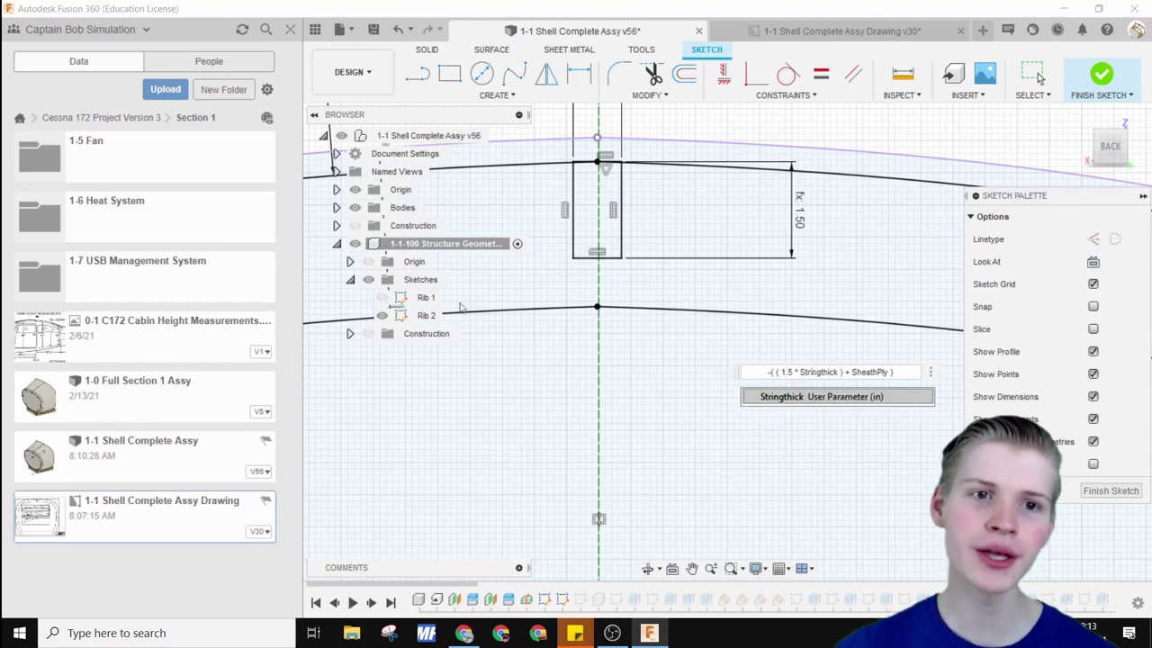
{"action": "mouse_move", "coordinate": [454, 126]}
{"action": "middle_mouse_down"}
{"action": "mouse_move", "coordinate": [786, 270]}
{"action": "mouse_move", "coordinate": [743, 227]}
{"action": "middle_mouse_up"}
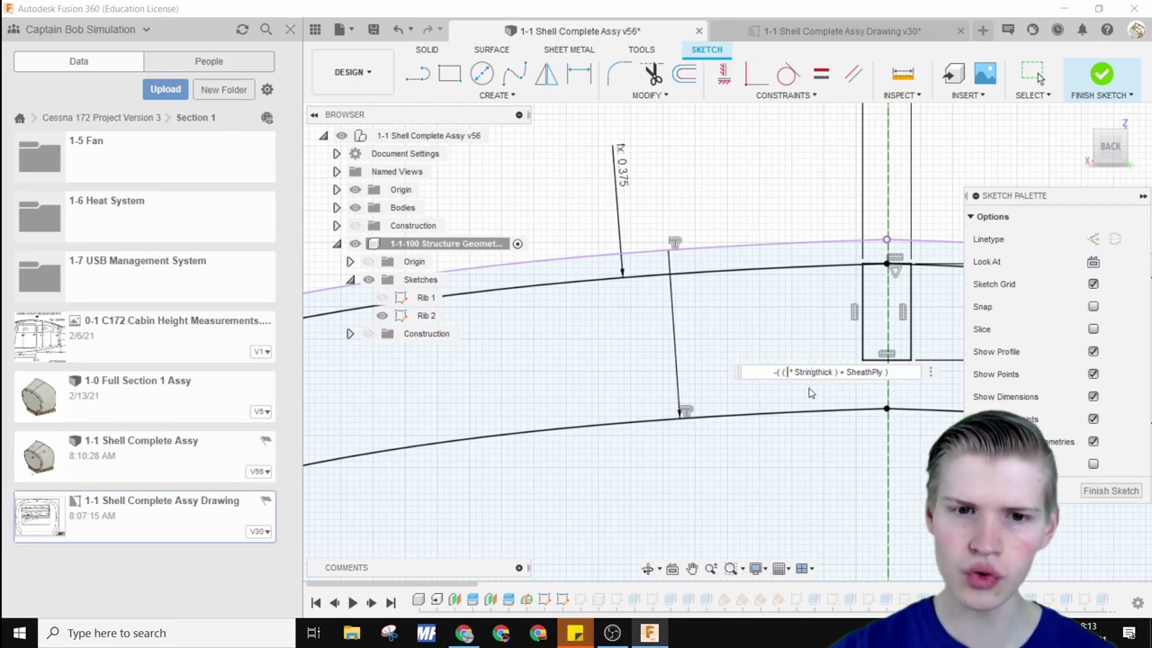
{"action": "key", "text": "Return"}
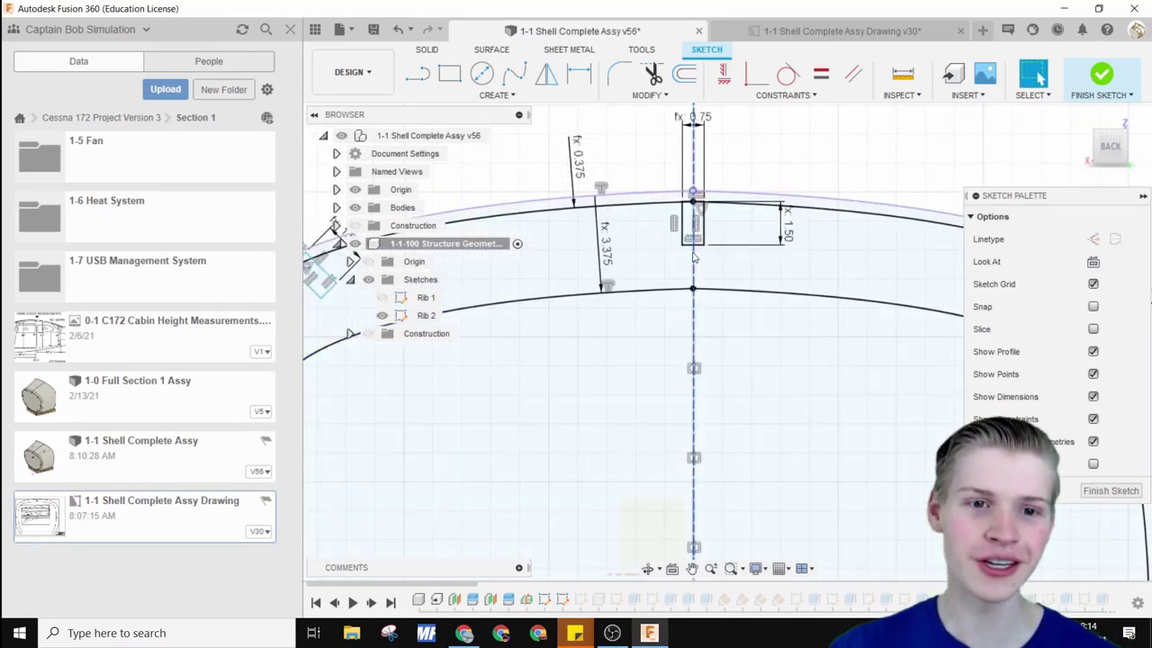
{"action": "scroll", "coordinate": [707, 317], "scroll_direction": "down", "scroll_amount": 3}
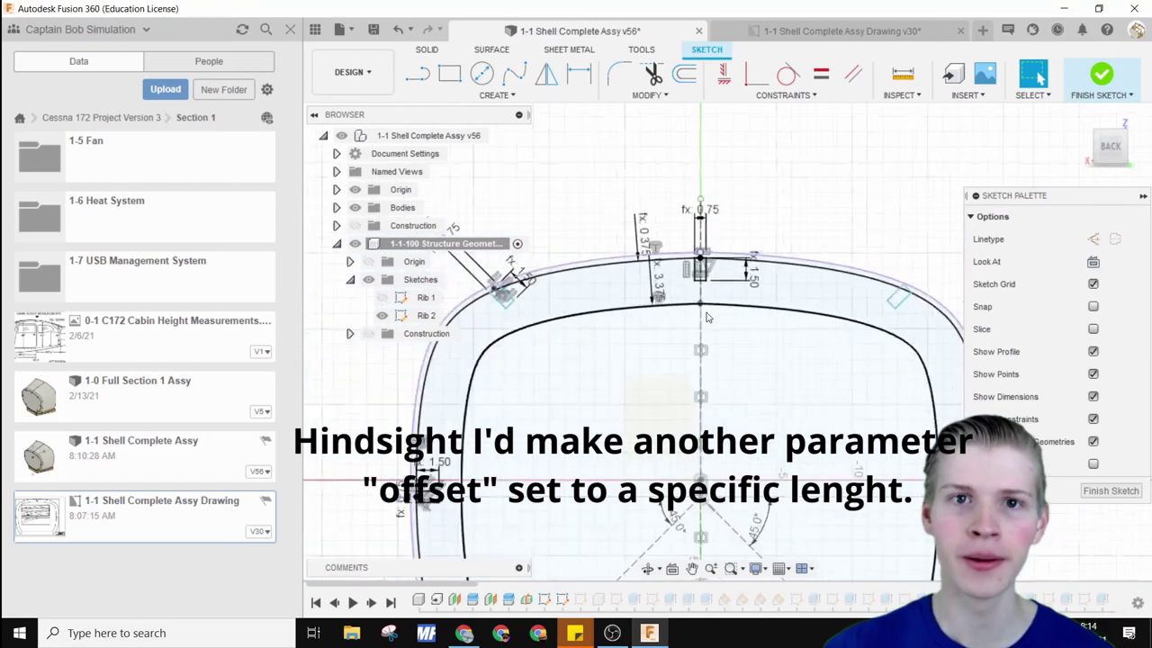
Finish the Rib 2 sketch and inspect the shell's ribs and stringers at an angle and squarely from behind.
{"action": "scroll", "coordinate": [707, 317], "scroll_direction": "down", "scroll_amount": 3}
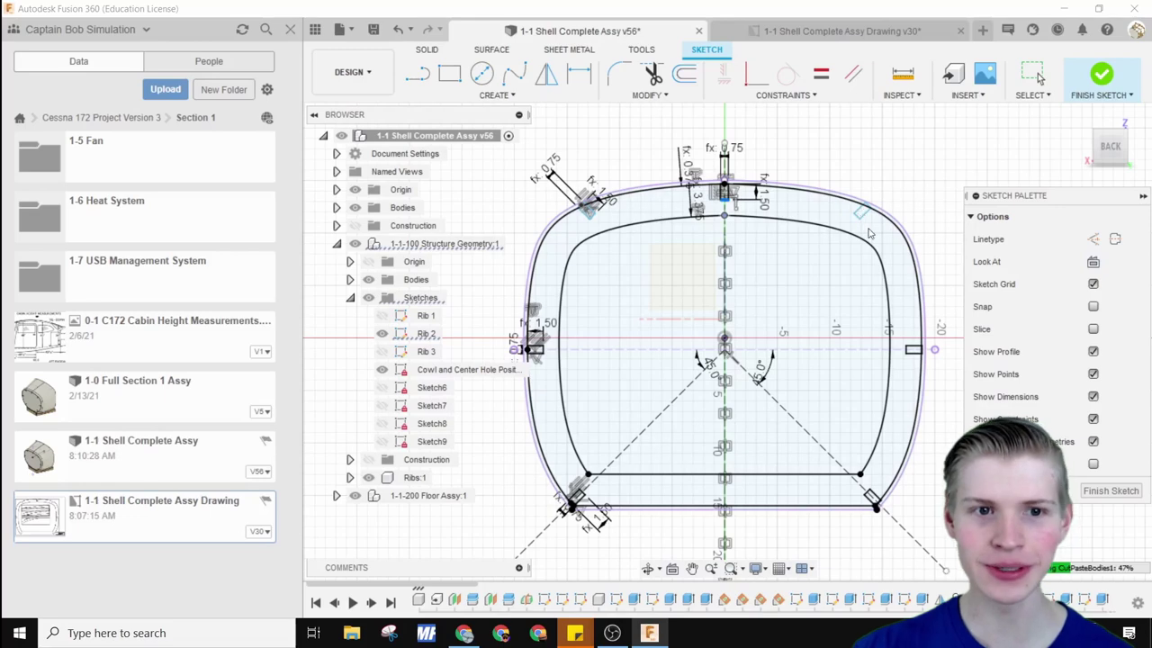
{"action": "left_click_drag", "start_coordinate": [1112, 148], "coordinate": [1075, 149]}
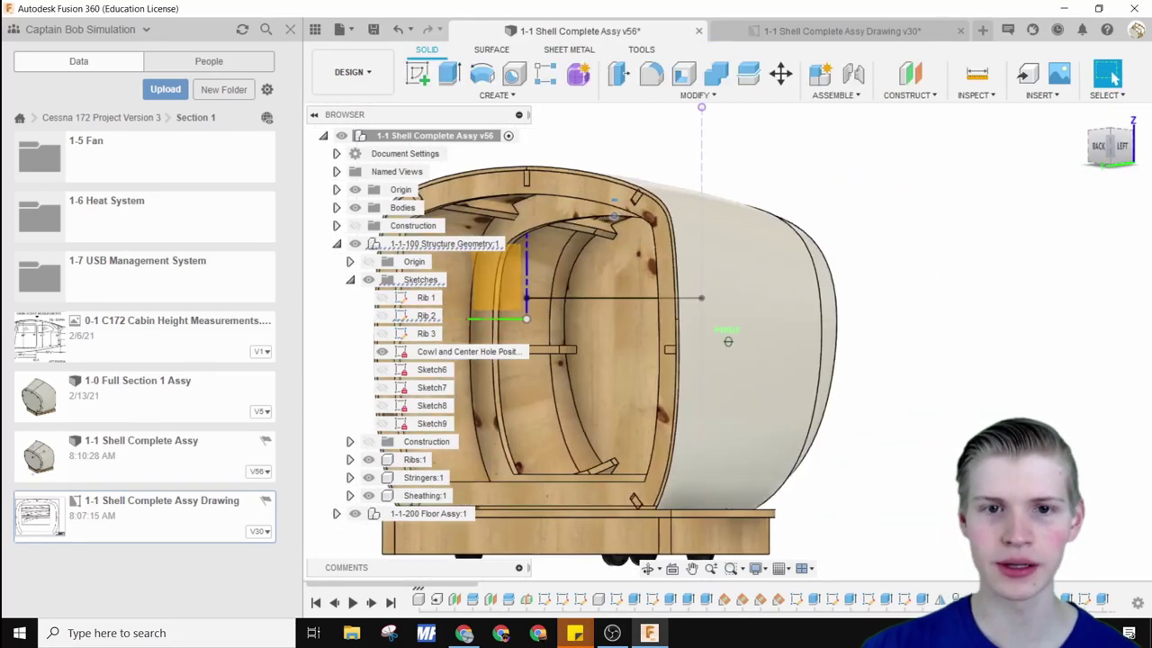
{"action": "left_click", "coordinate": [1108, 148]}
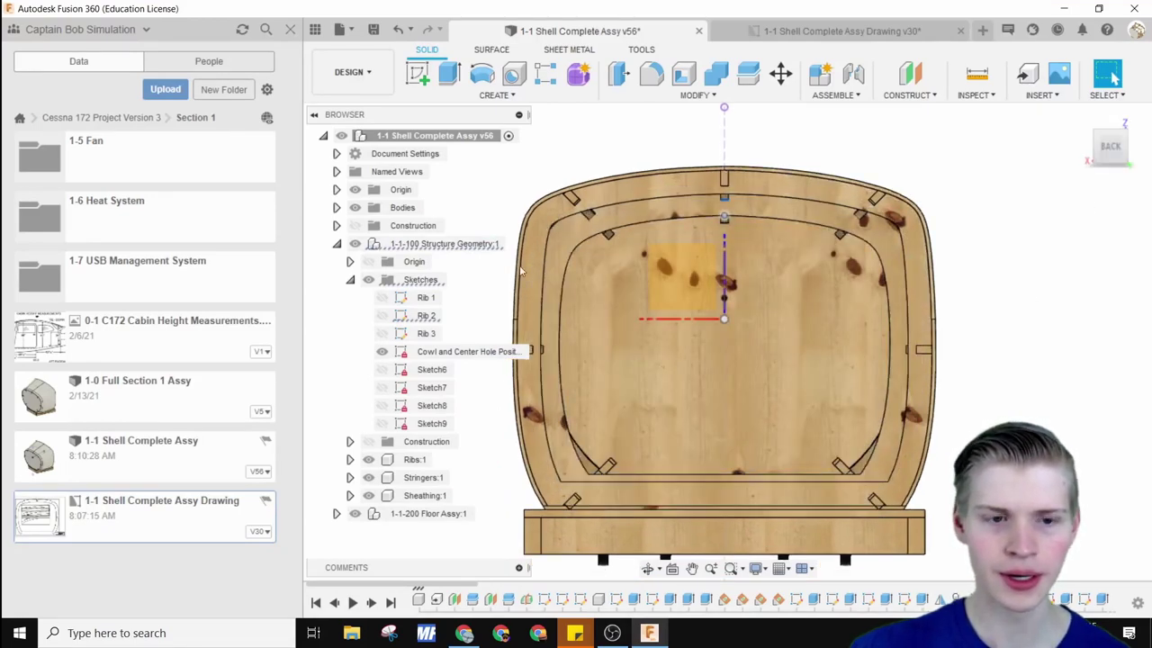
Edit the Rib 3 sketch and open the Stringthick-based formula of its inner offset dimension.
{"action": "left_click", "coordinate": [578, 601]}
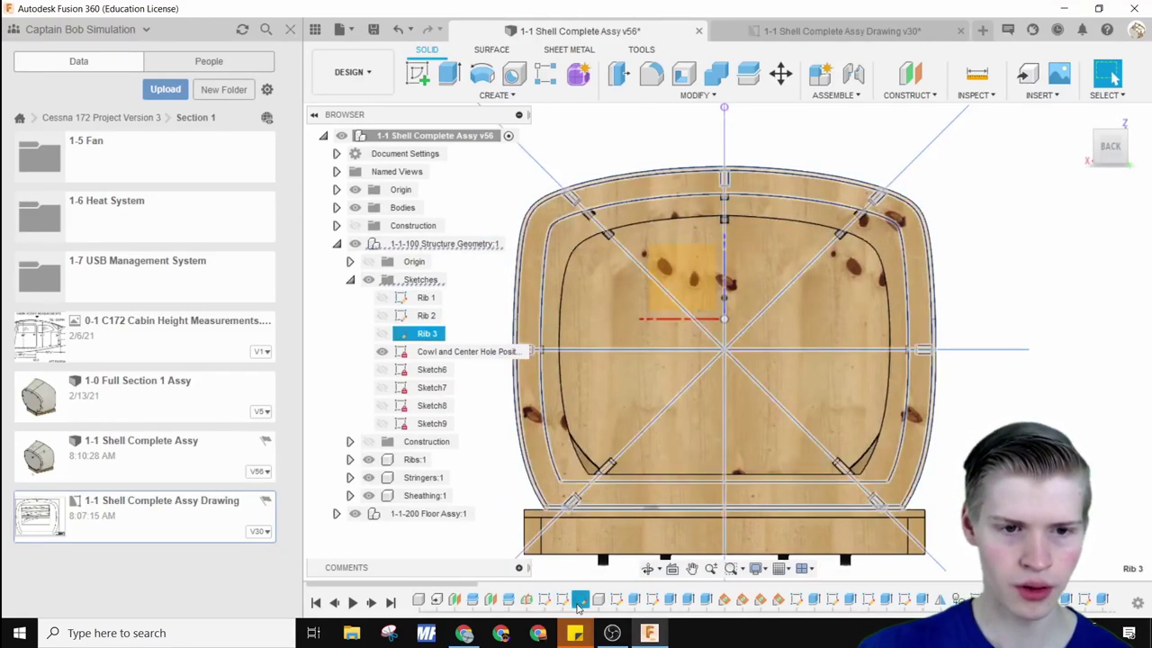
{"action": "double_click", "coordinate": [578, 601]}
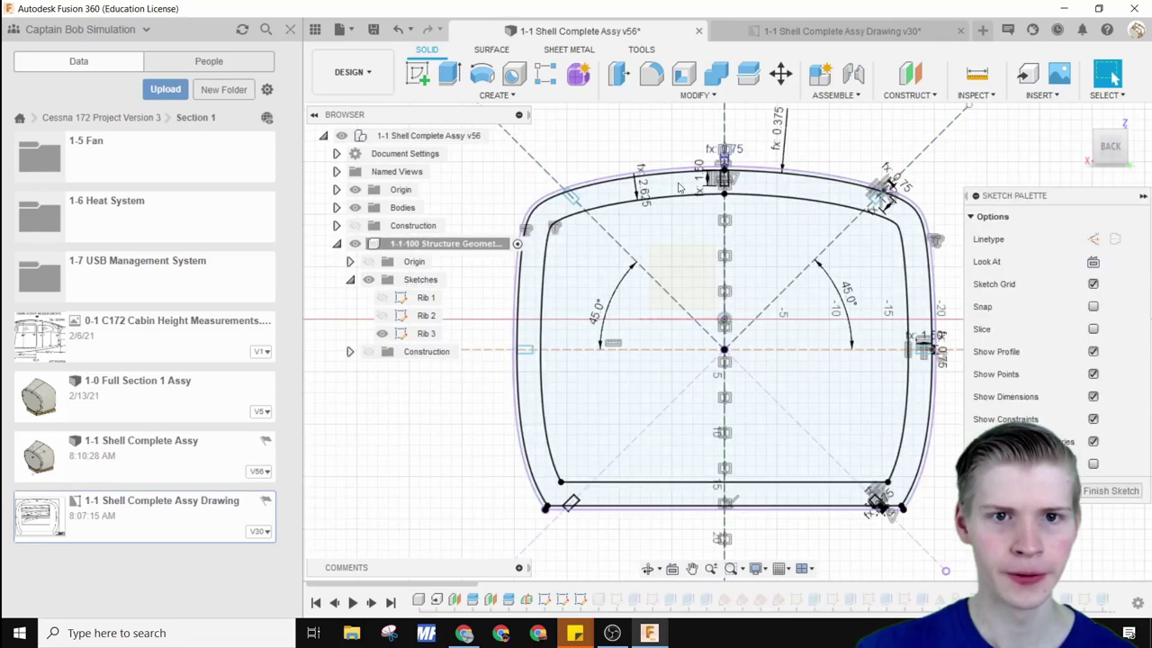
{"action": "scroll", "coordinate": [818, 222], "scroll_direction": "up", "scroll_amount": 8}
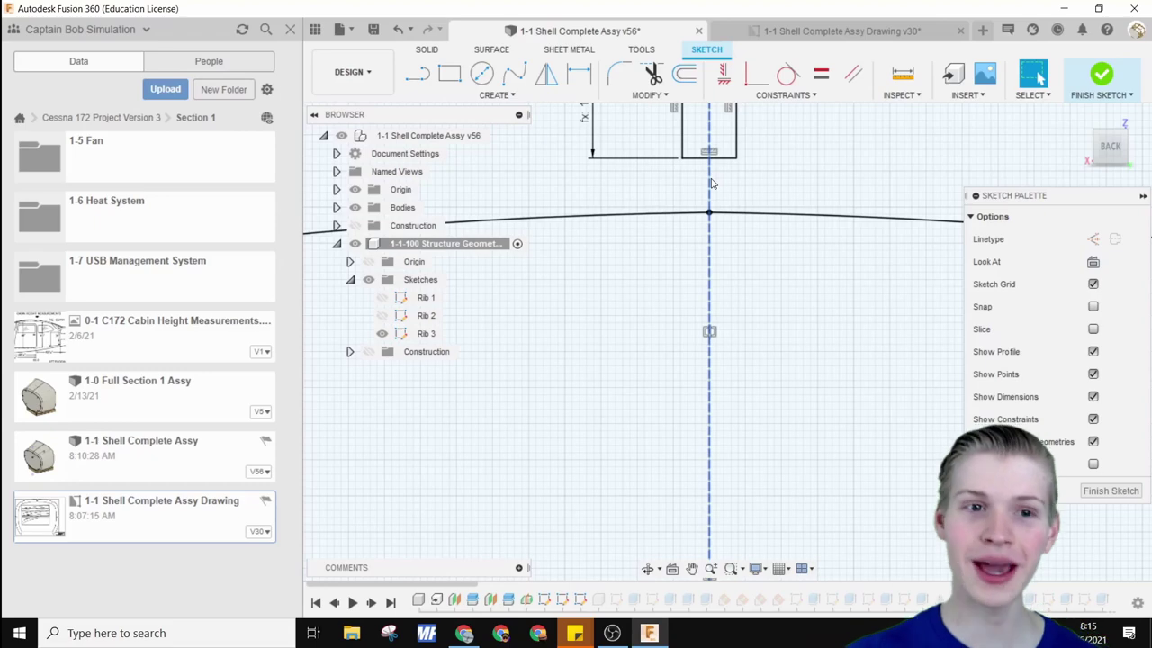
{"action": "scroll", "coordinate": [888, 455], "scroll_direction": "down", "scroll_amount": 6}
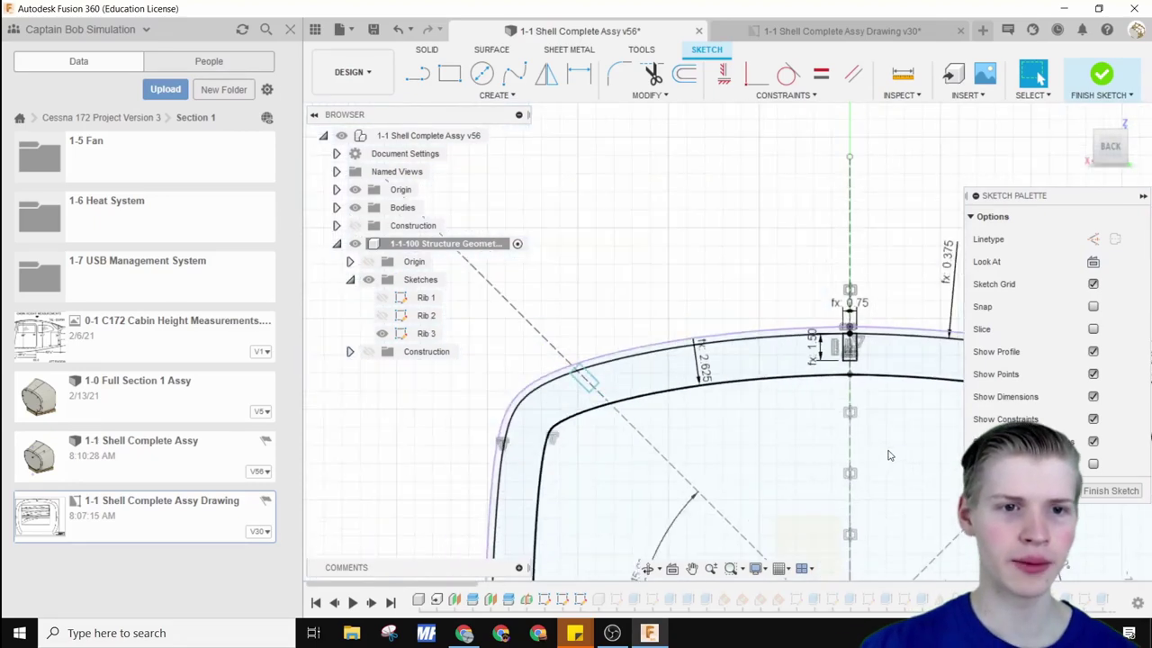
{"action": "scroll", "coordinate": [888, 455], "scroll_direction": "down", "scroll_amount": 1}
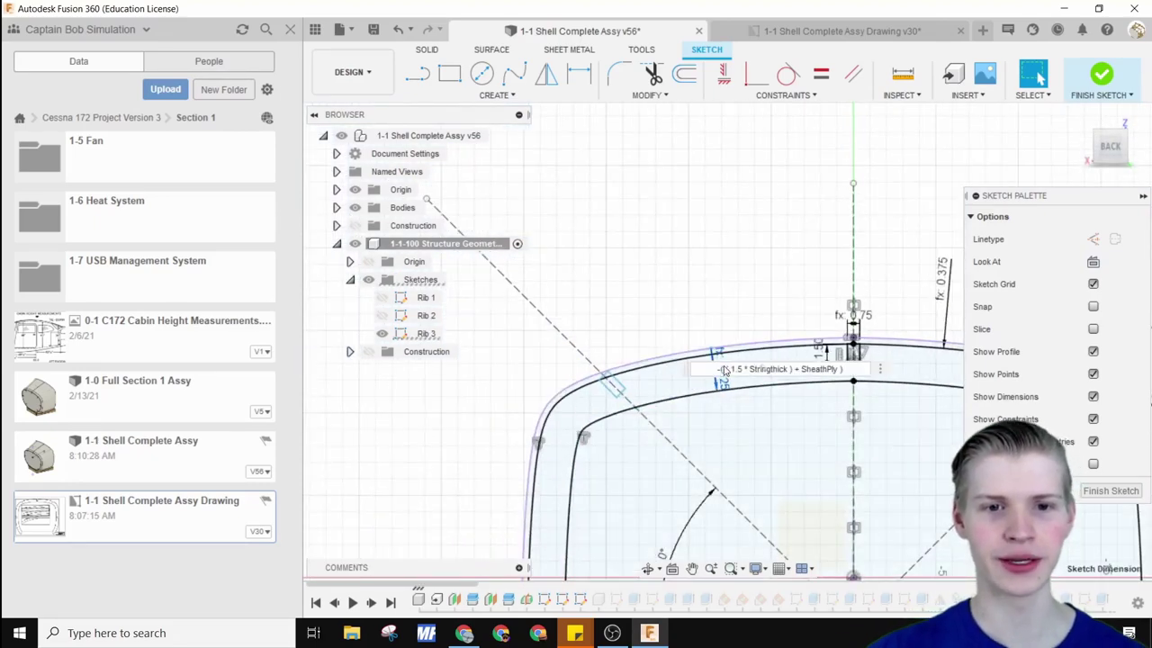
{"action": "left_click", "coordinate": [744, 369]}
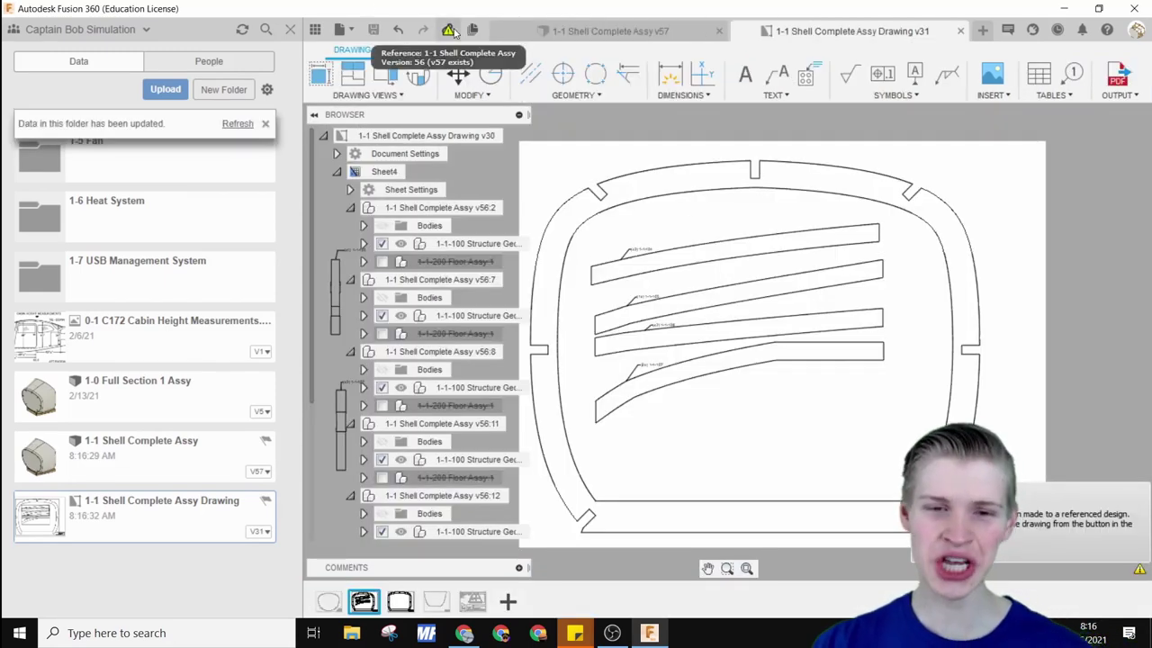
Update the shell assembly drawing to version 57 of the model and show the sheet with the rib and stringers.
{"action": "left_click", "coordinate": [448, 30]}
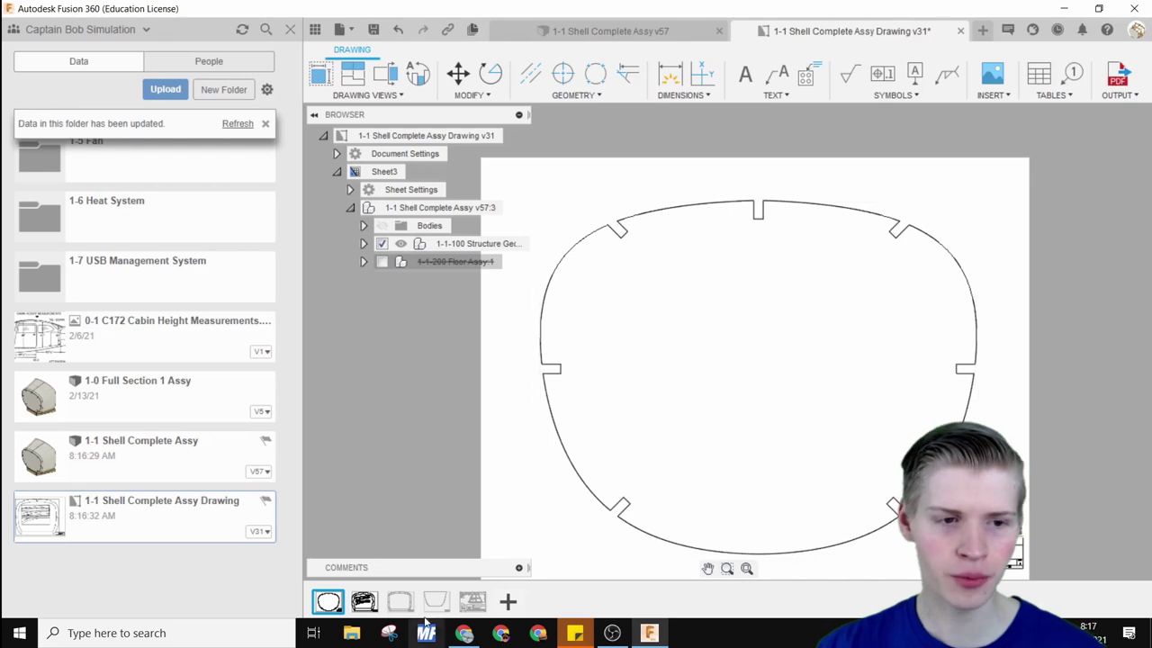
{"action": "left_click", "coordinate": [364, 601]}
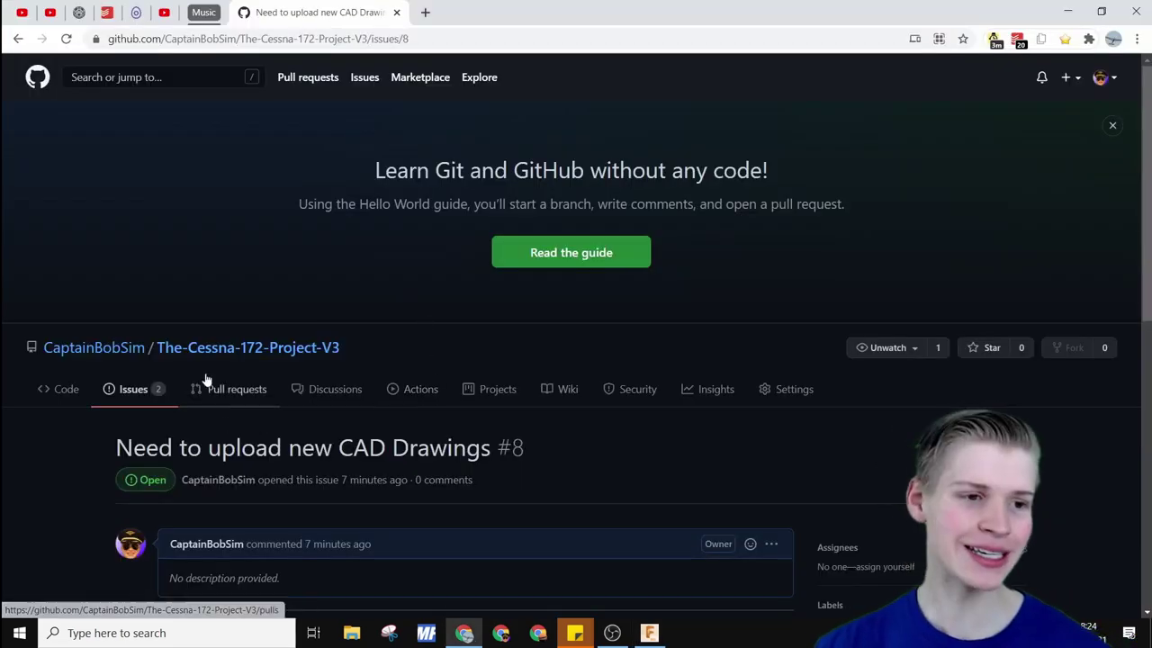
In the GitHub repository The-Cessna-172-Project-V3, view the code download options and browse the files in the Section 0 folder.
{"action": "left_click", "coordinate": [72, 401]}
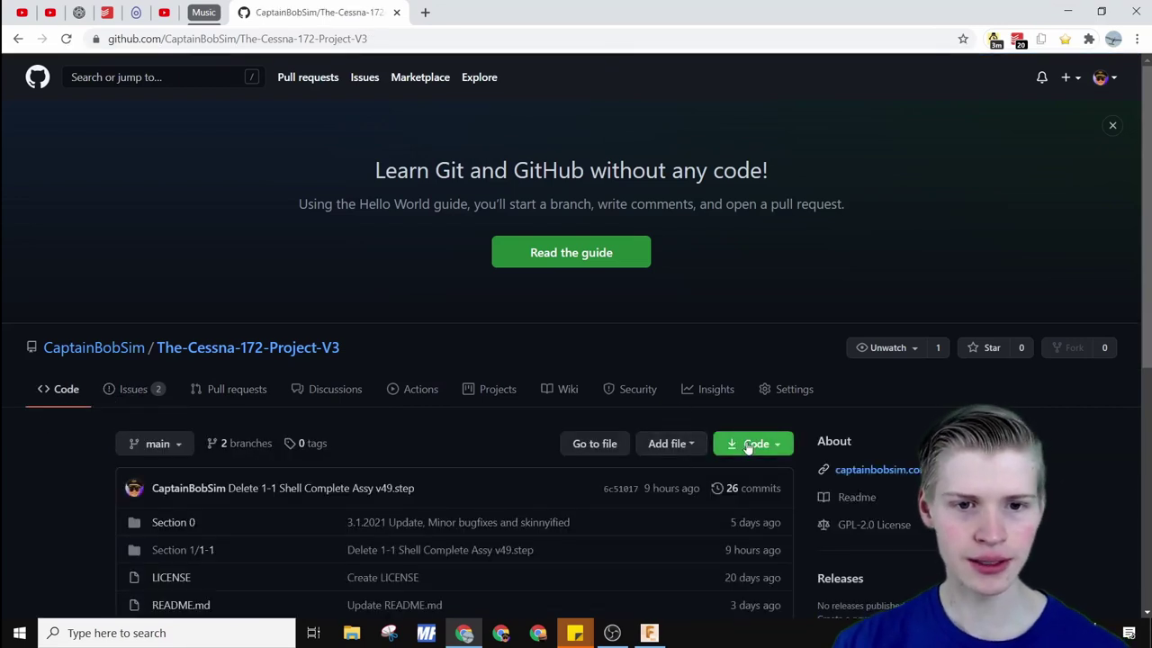
{"action": "left_click", "coordinate": [747, 444]}
{"action": "scroll", "coordinate": [630, 513], "scroll_direction": "down", "scroll_amount": 2}
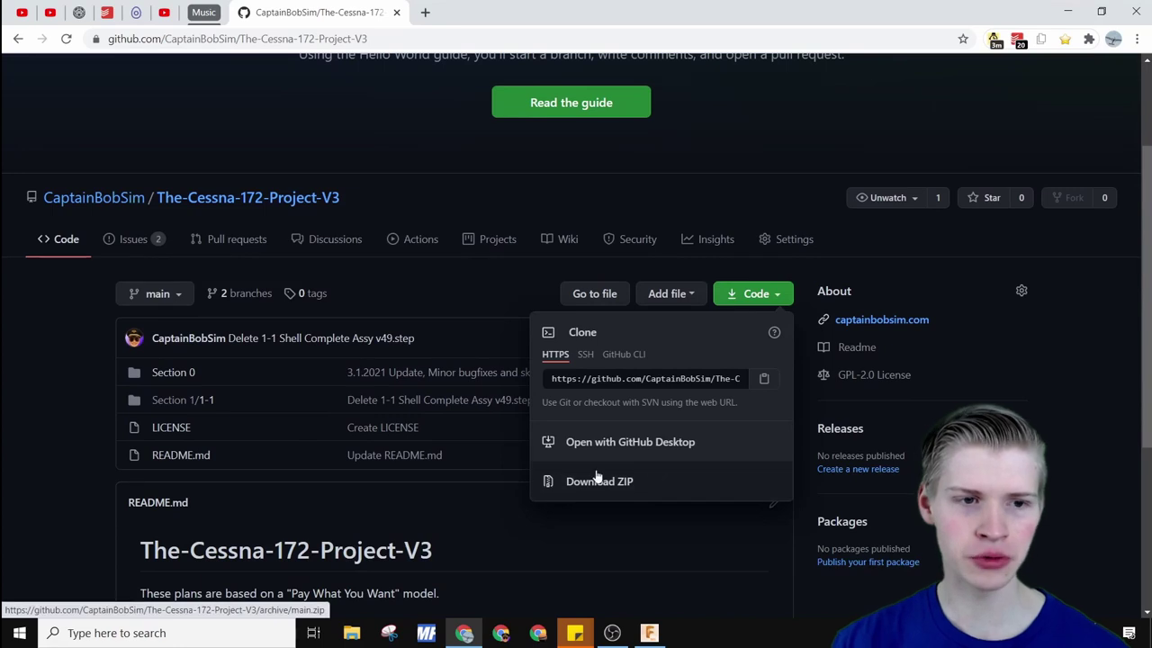
{"action": "left_click", "coordinate": [123, 443]}
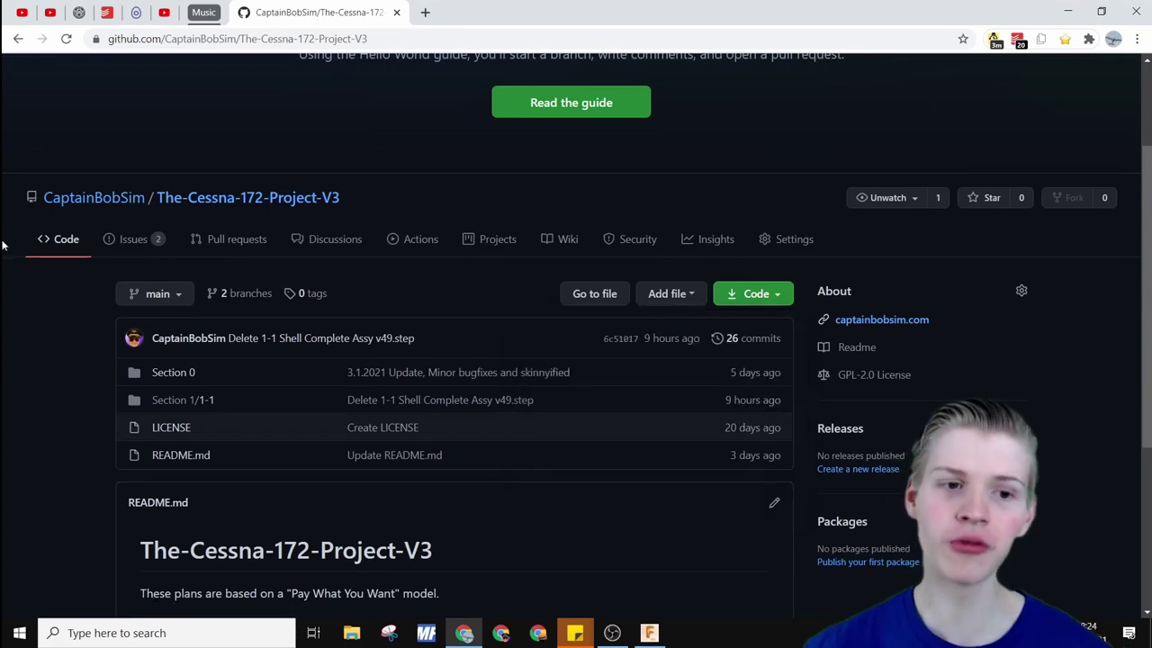
{"action": "left_click", "coordinate": [173, 371]}
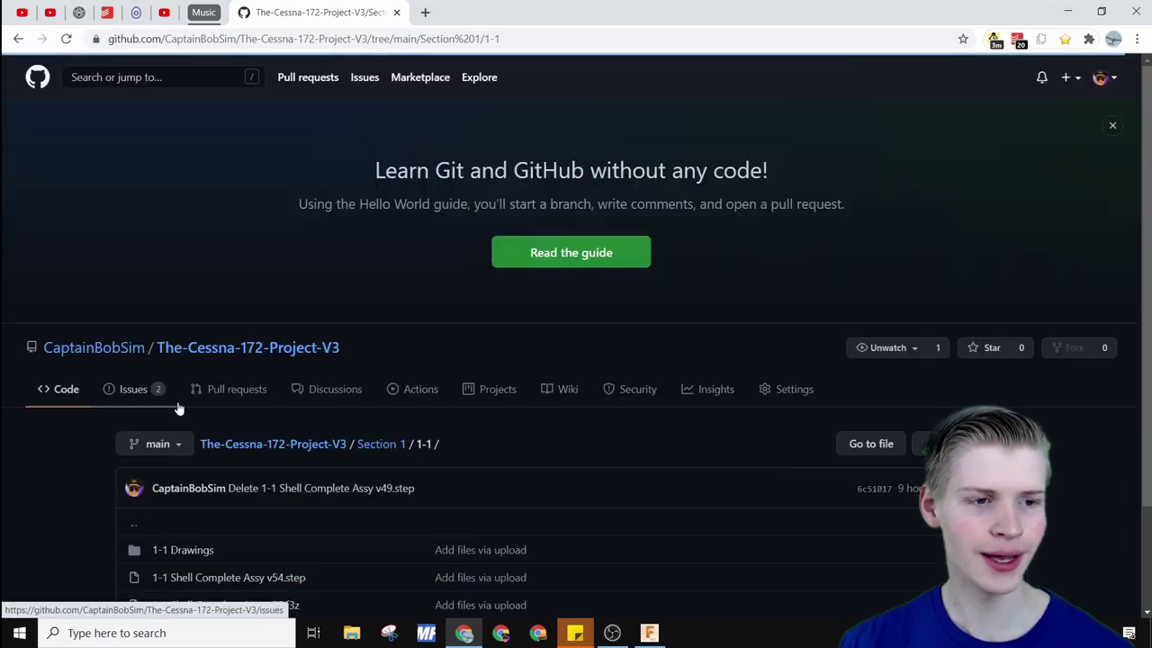
{"action": "scroll", "coordinate": [178, 408], "scroll_direction": "down", "scroll_amount": 3}
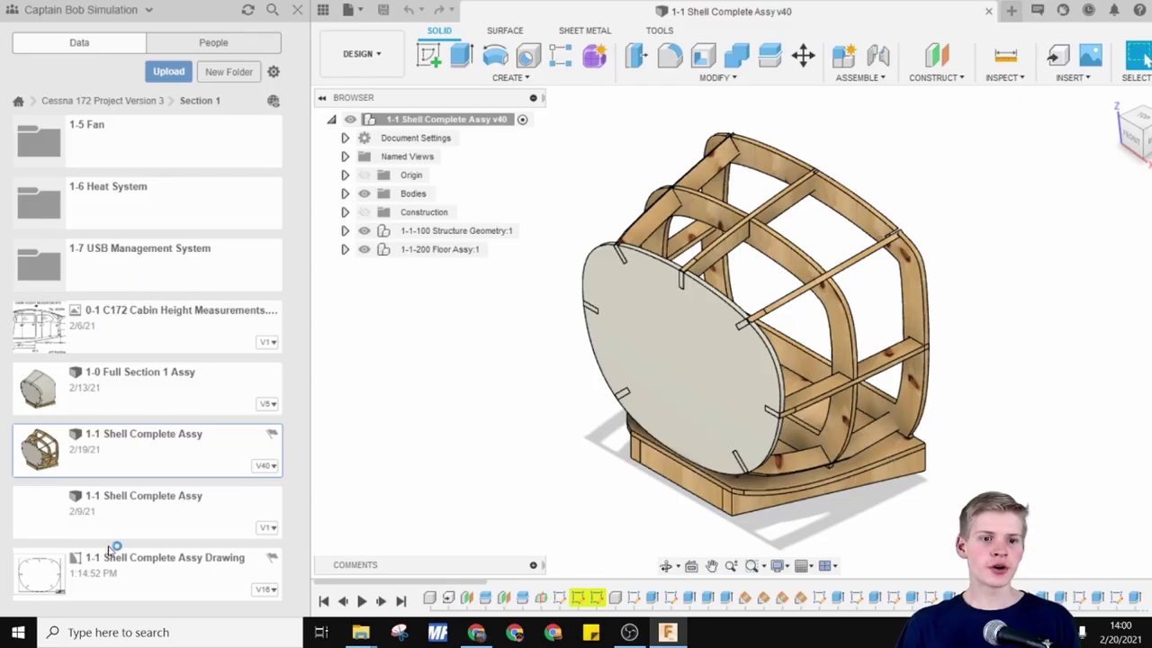
Open the 1-1 Shell Complete Assy Drawing v16, compare Sheet3 with Sheet5 and expand the structure geometry of Sheet5's view.
{"action": "double_click", "coordinate": [165, 573]}
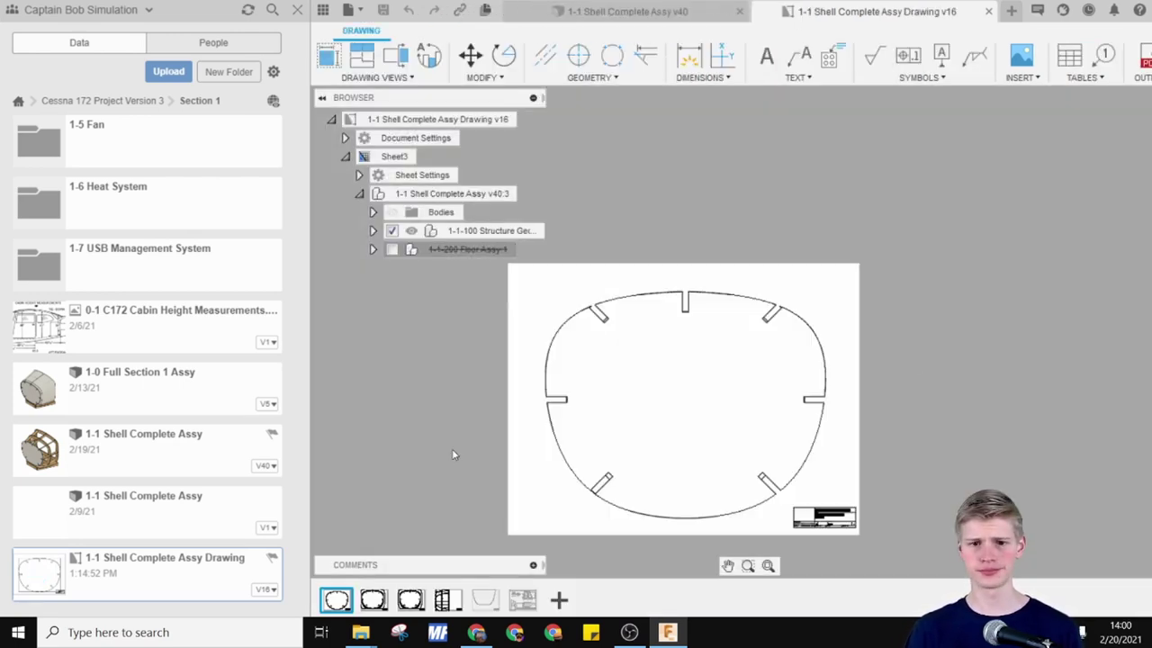
{"action": "left_click", "coordinate": [374, 599]}
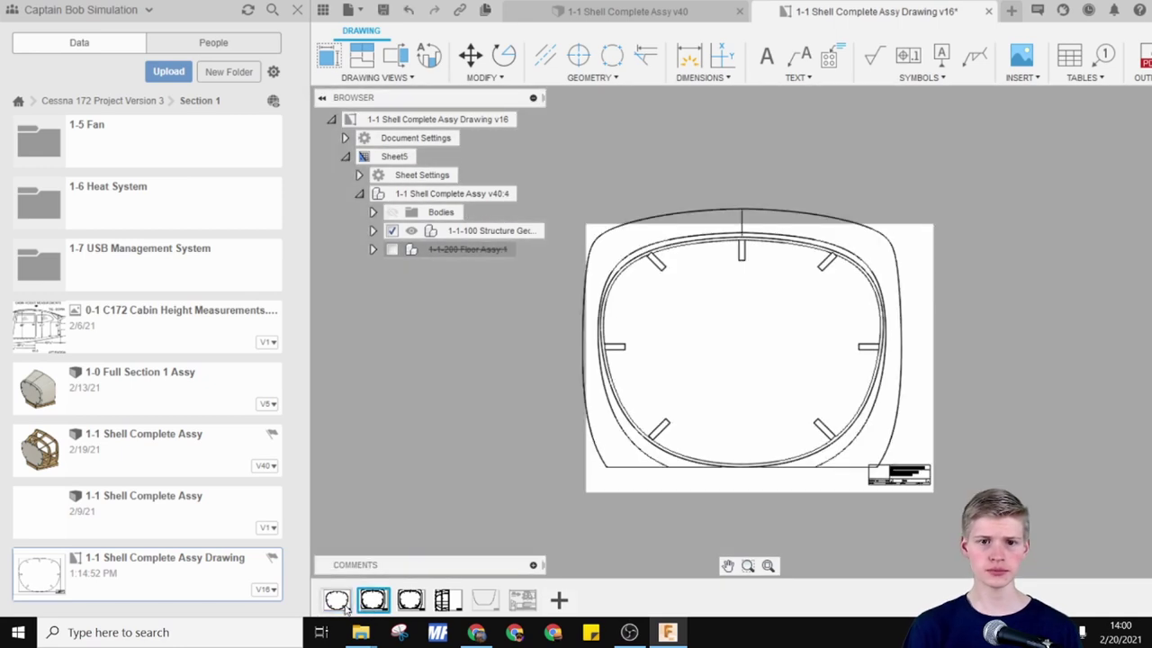
{"action": "left_click", "coordinate": [337, 599]}
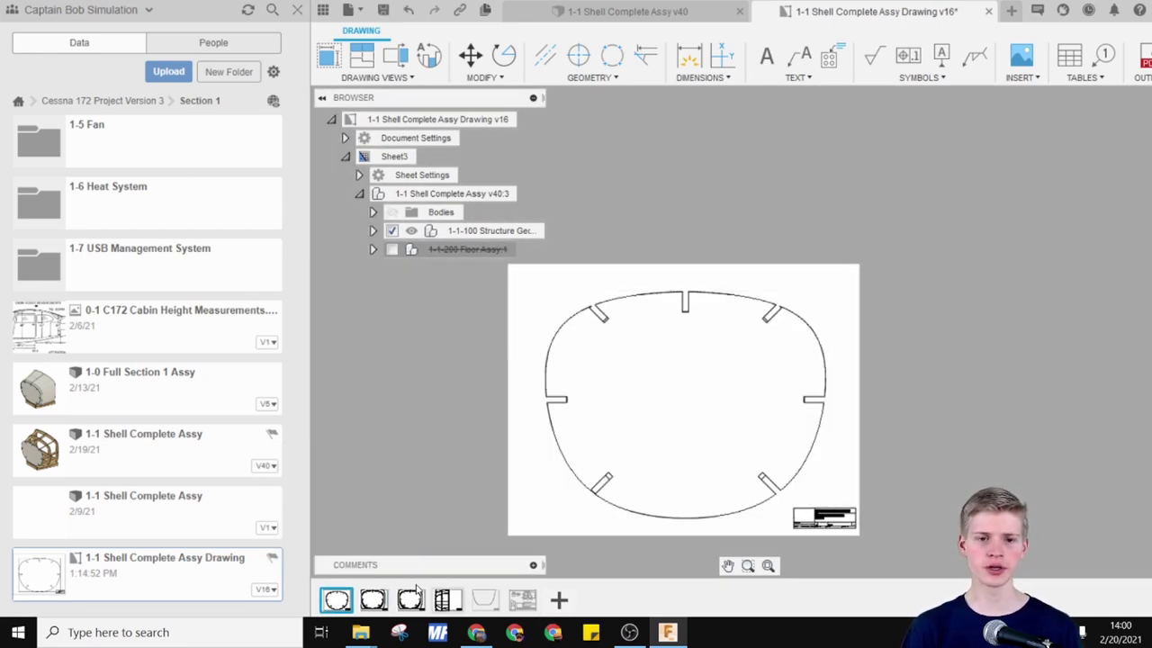
{"action": "left_click", "coordinate": [374, 601]}
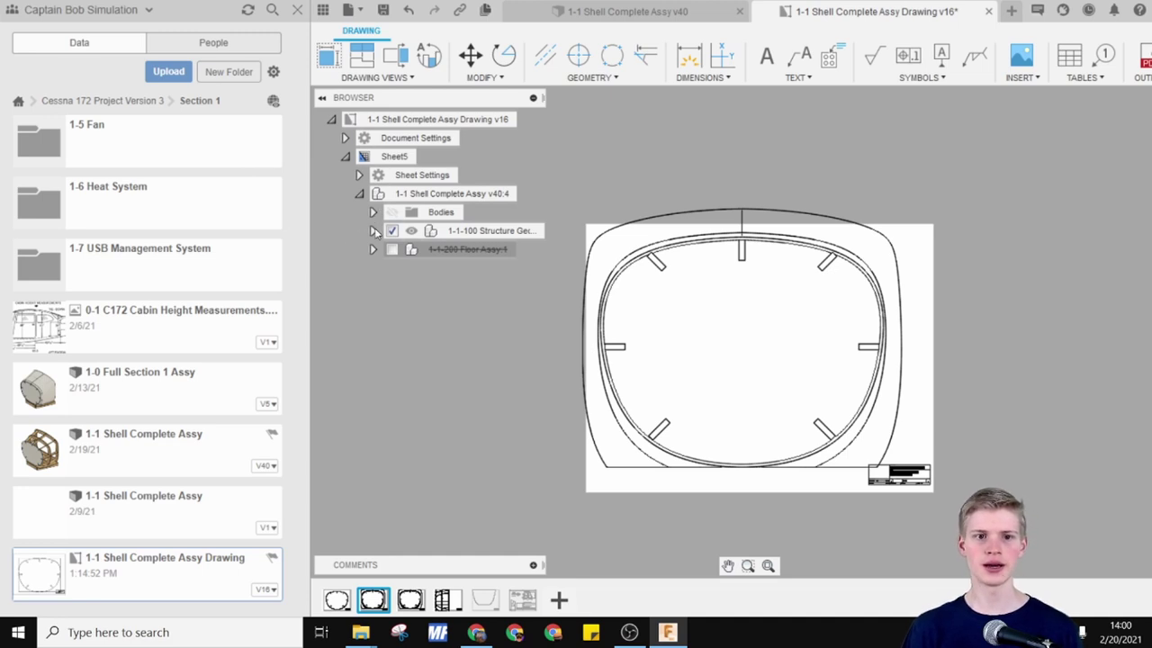
{"action": "left_click", "coordinate": [372, 231]}
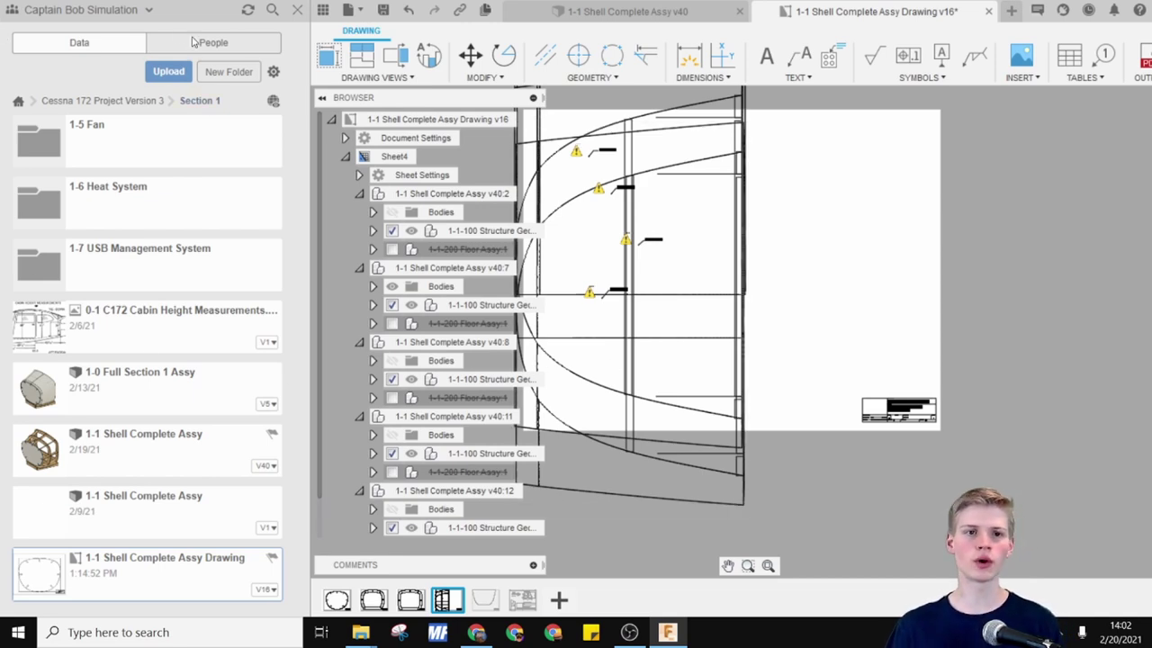
On Sheet4, exclude the ribs and sheathing of the structure geometry from the v40:2 view so only the stringers remain.
{"action": "left_click", "coordinate": [296, 10]}
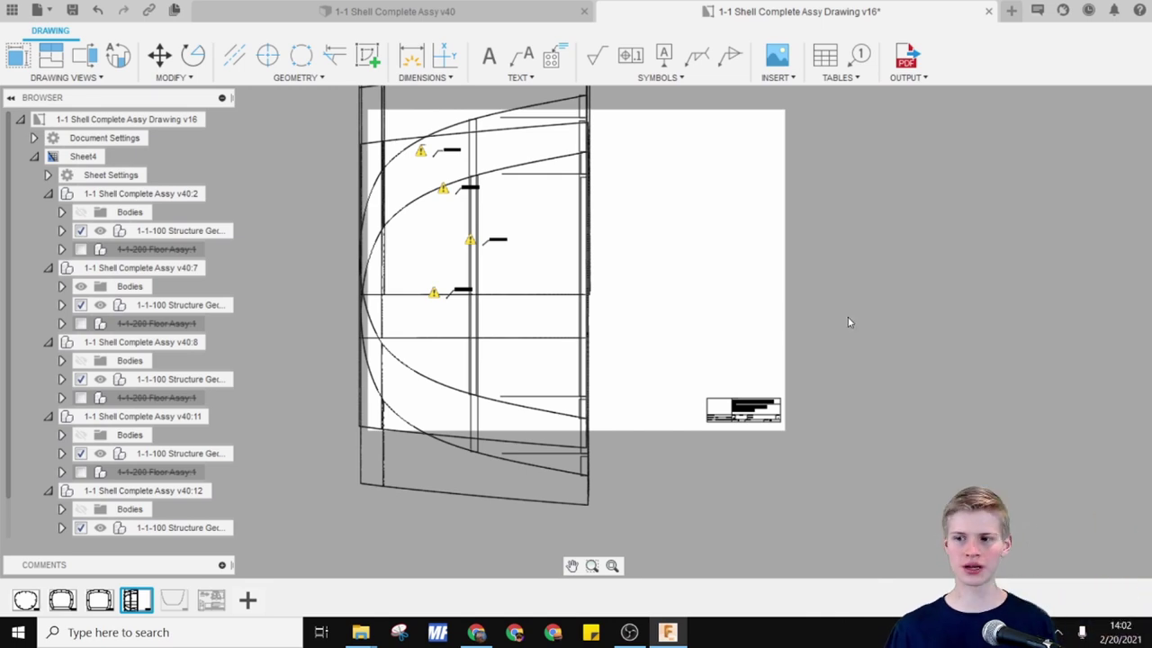
{"action": "right_click", "coordinate": [569, 343]}
{"action": "left_click", "coordinate": [886, 305]}
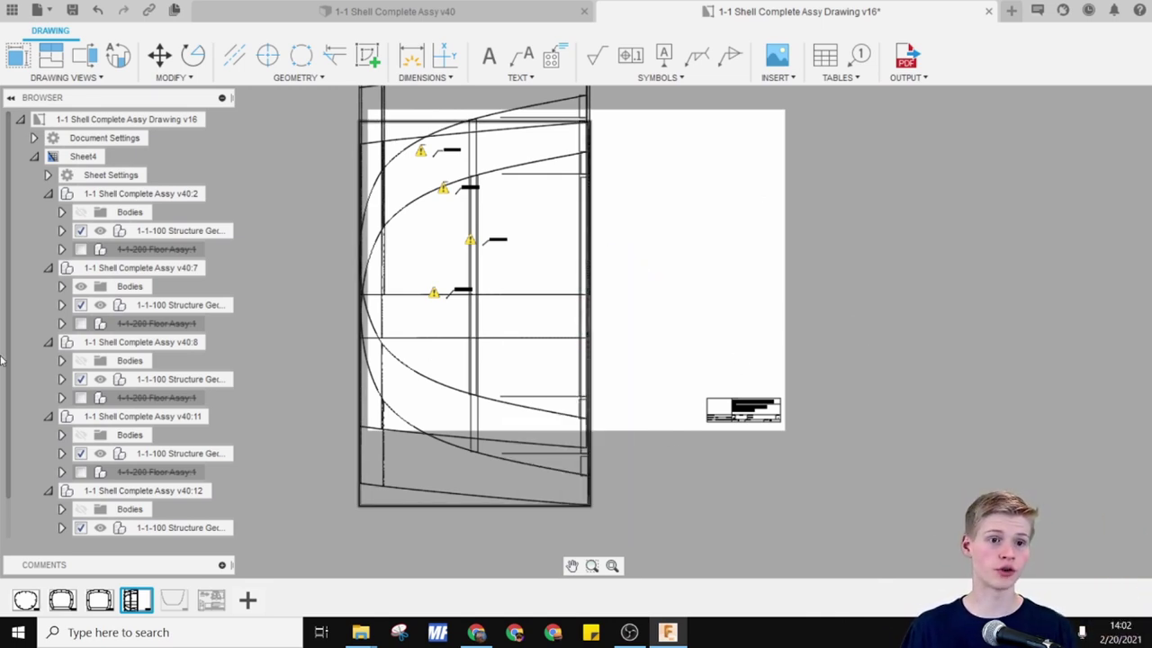
{"action": "left_click", "coordinate": [61, 230]}
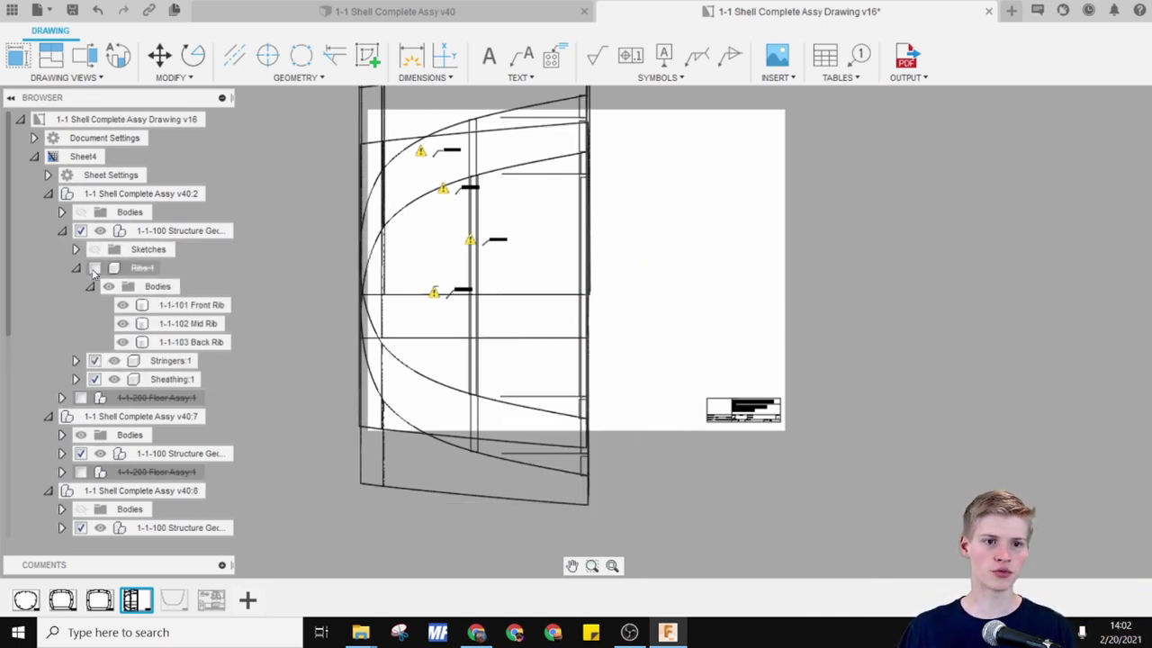
{"action": "left_click", "coordinate": [94, 379]}
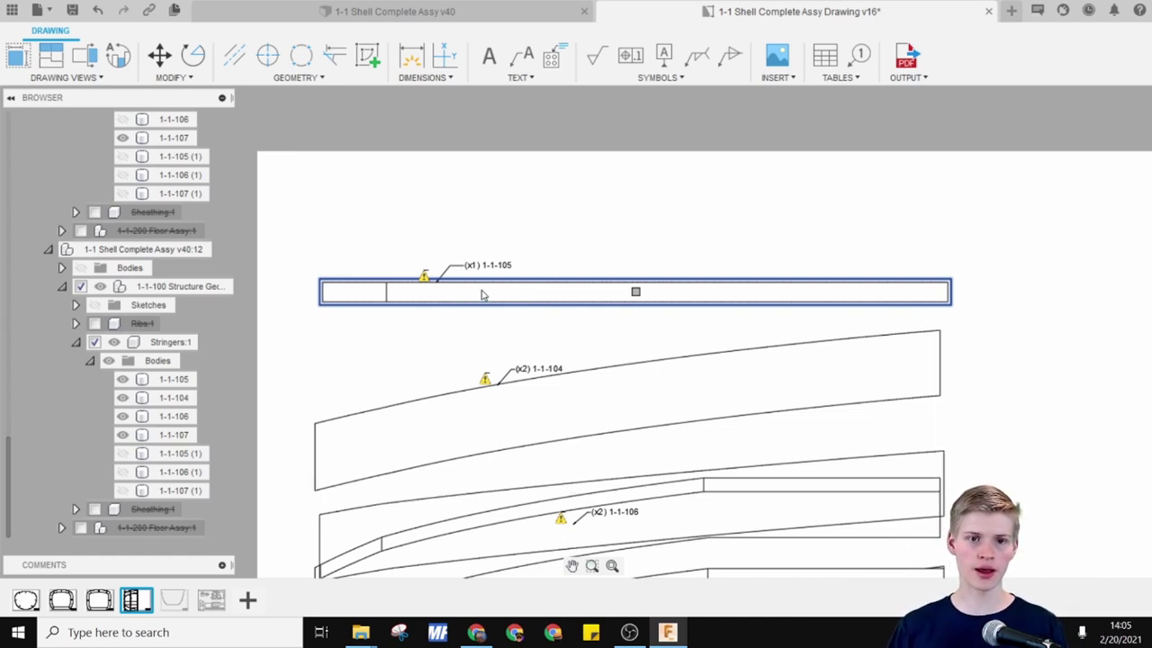
Change the orientation of the 1-1-105 stringer view and rotate it to an angle of 270 degrees.
{"action": "double_click", "coordinate": [493, 292]}
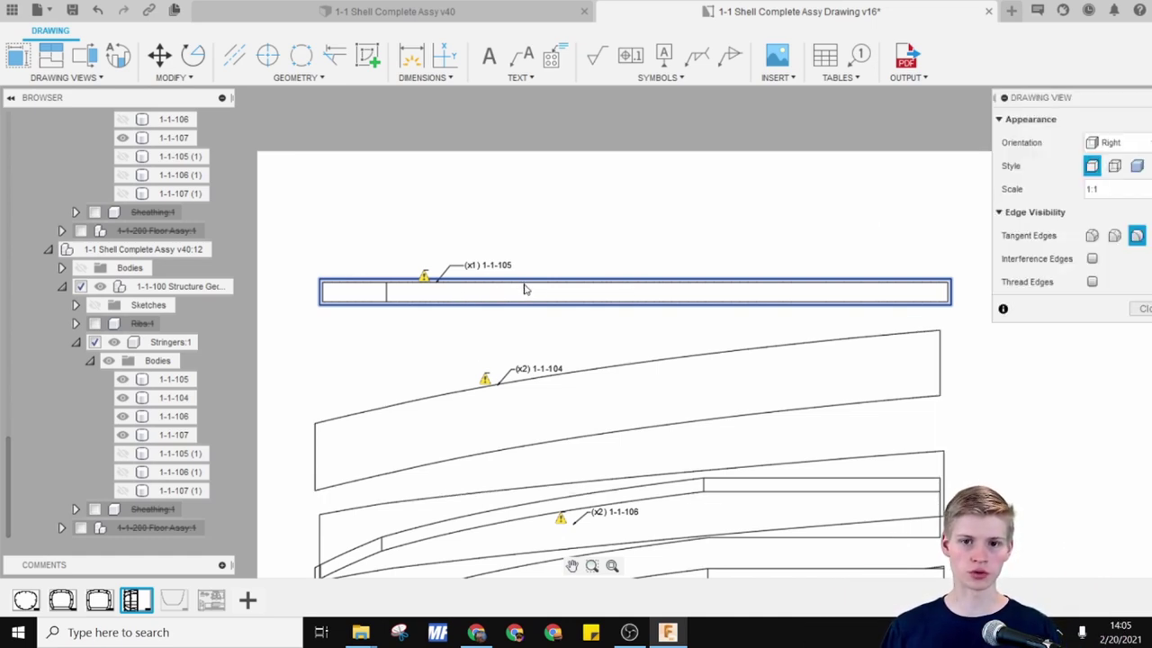
{"action": "left_click", "coordinate": [1114, 142]}
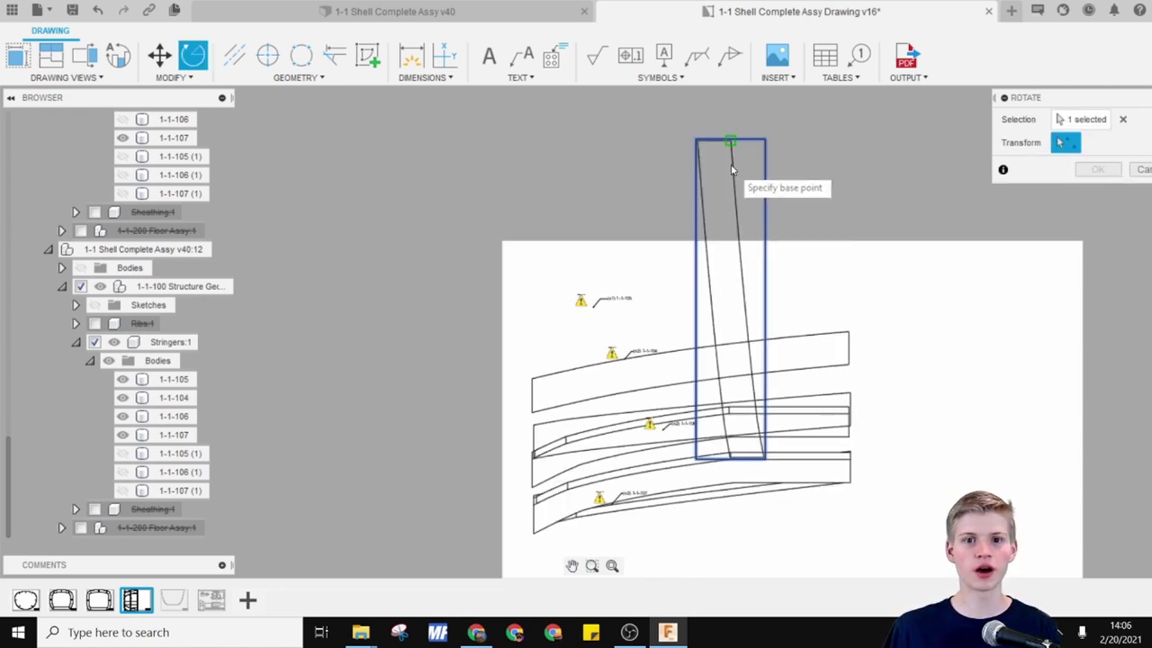
{"action": "left_click", "coordinate": [730, 142]}
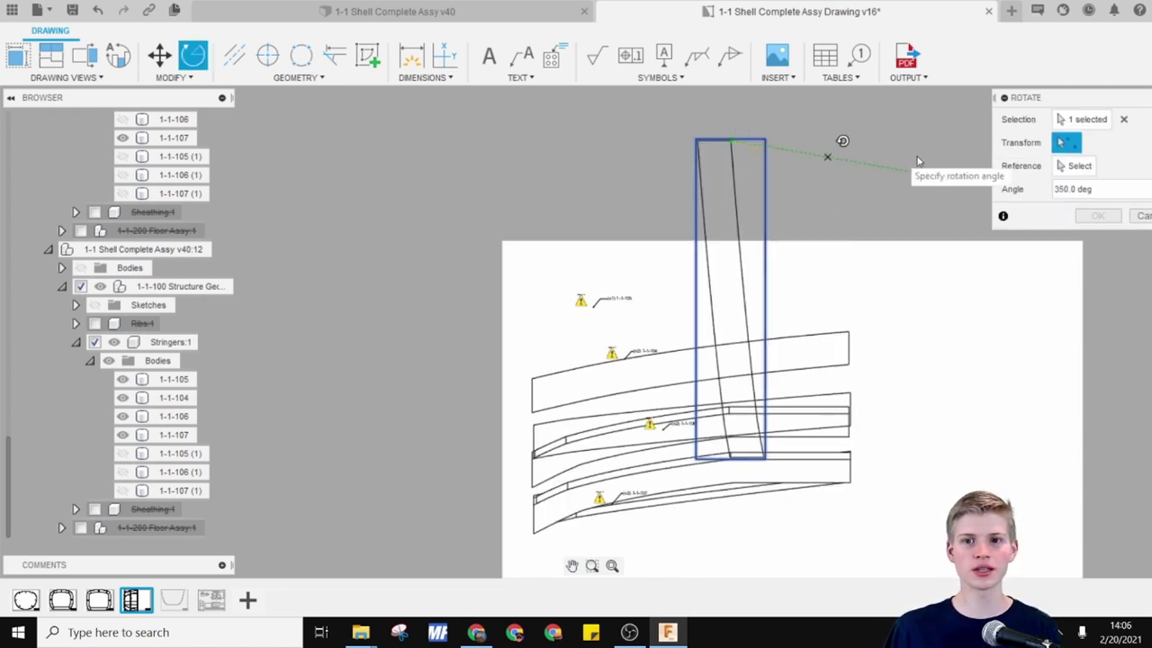
{"action": "left_click", "coordinate": [1077, 191]}
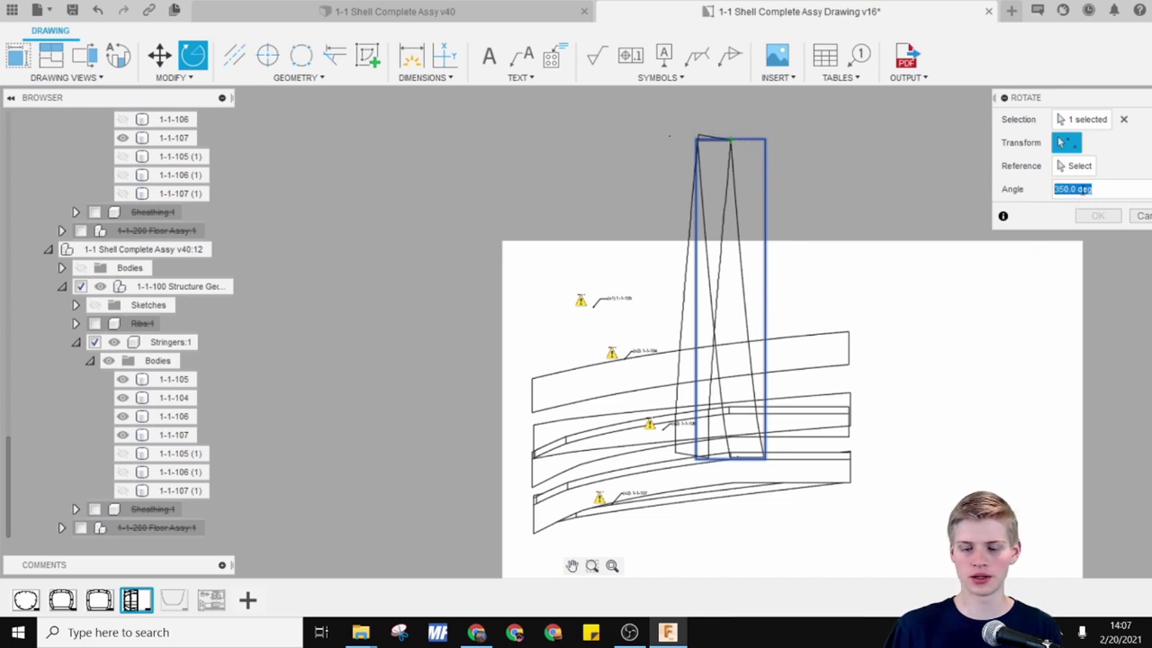
{"action": "type", "text": "270"}
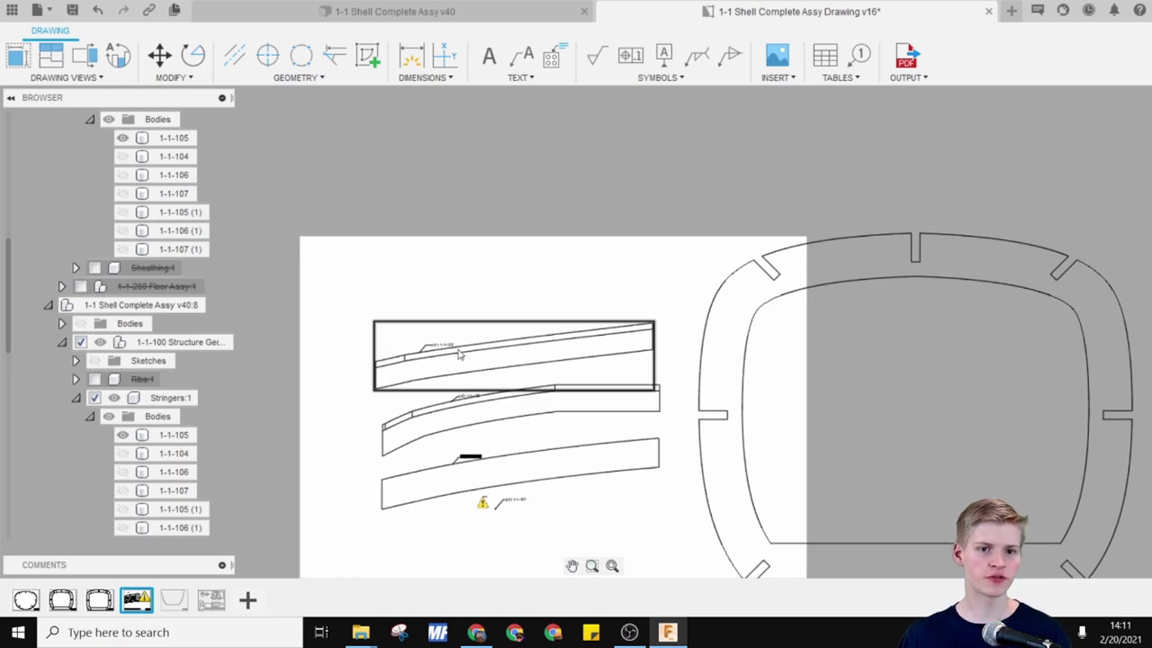
Inspect the outlines of stringers 1-1-105 and 1-1-106 on the drawing sheet, selecting the 1-1-106 view.
{"action": "scroll", "coordinate": [477, 351], "scroll_direction": "up", "scroll_amount": 5}
{"action": "middle_click_drag", "start_coordinate": [501, 365], "coordinate": [541, 273]}
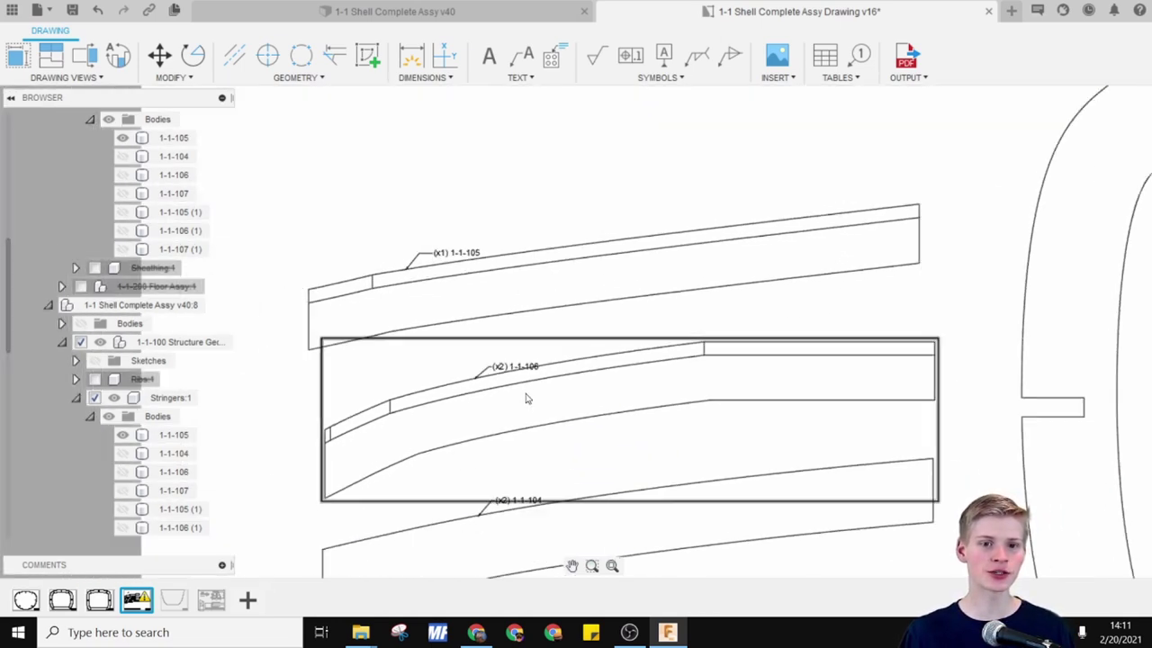
{"action": "left_click", "coordinate": [529, 394]}
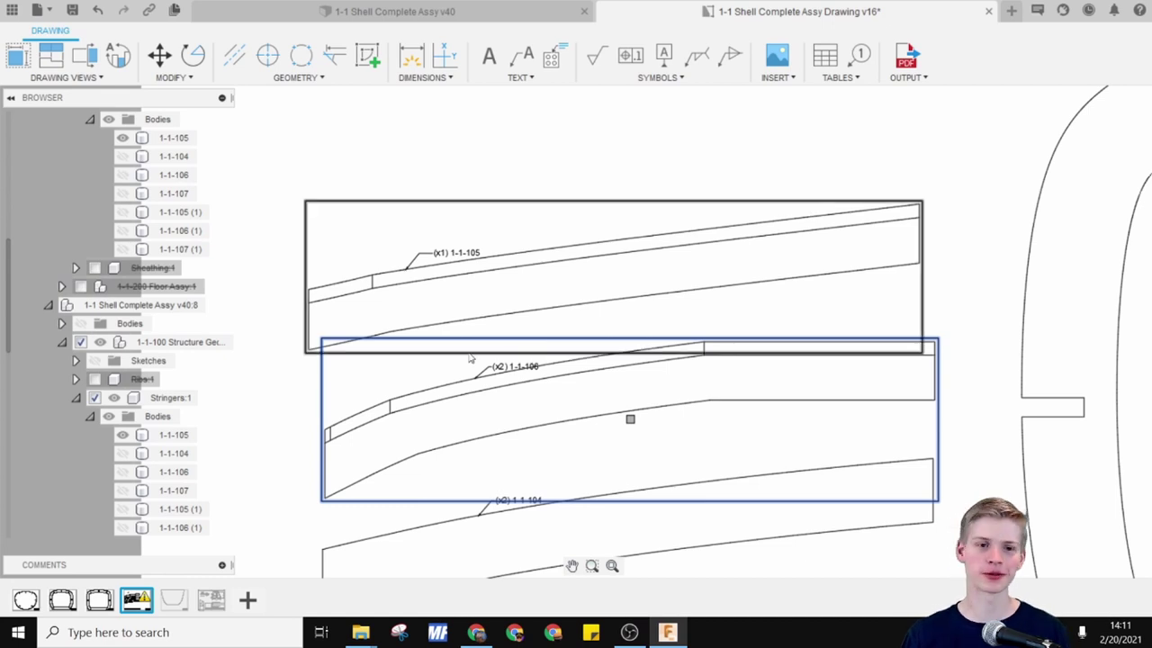
{"action": "middle_click_drag", "start_coordinate": [491, 448], "coordinate": [465, 437]}
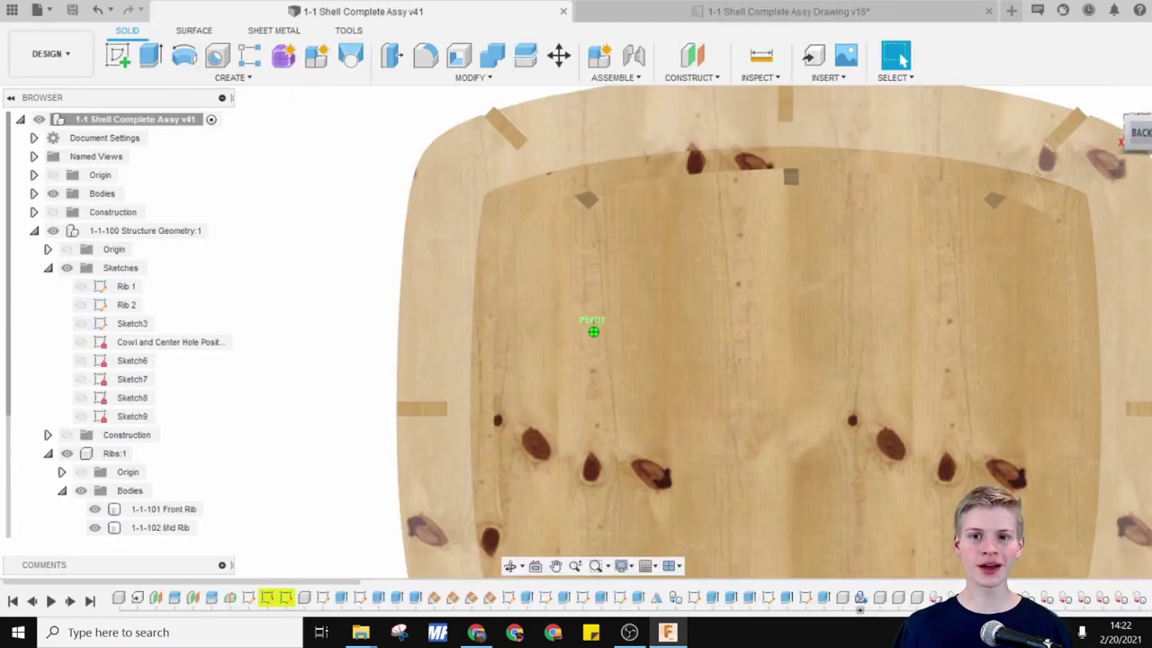
Examine the rib and stringer framework of the v41 shell assembly from behind, from the front and from the side.
{"action": "mouse_move", "coordinate": [593, 332]}
{"action": "middle_mouse_down", "text": "shift"}
{"action": "mouse_move", "coordinate": [513, 360]}
{"action": "mouse_move", "coordinate": [333, 387]}
{"action": "mouse_move", "coordinate": [207, 324]}
{"action": "middle_mouse_up", "text": "shift"}
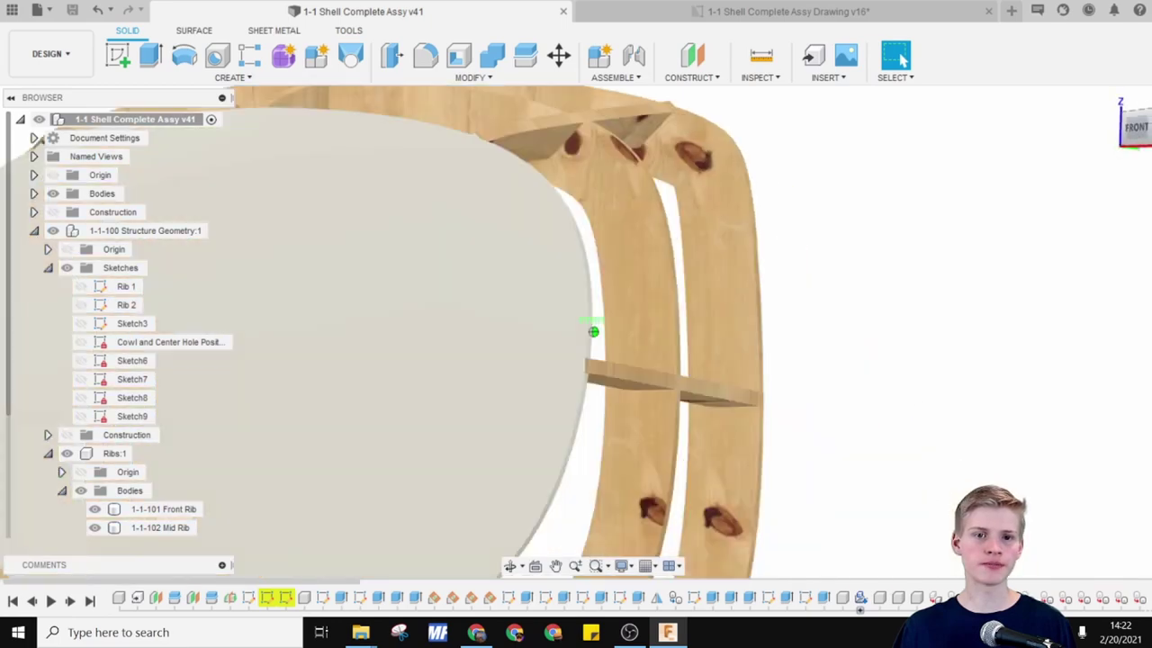
{"action": "middle_click_drag", "start_coordinate": [1115, 297], "coordinate": [1098, 483], "text": "shift"}
{"action": "scroll", "coordinate": [927, 400], "scroll_direction": "down", "scroll_amount": 3}
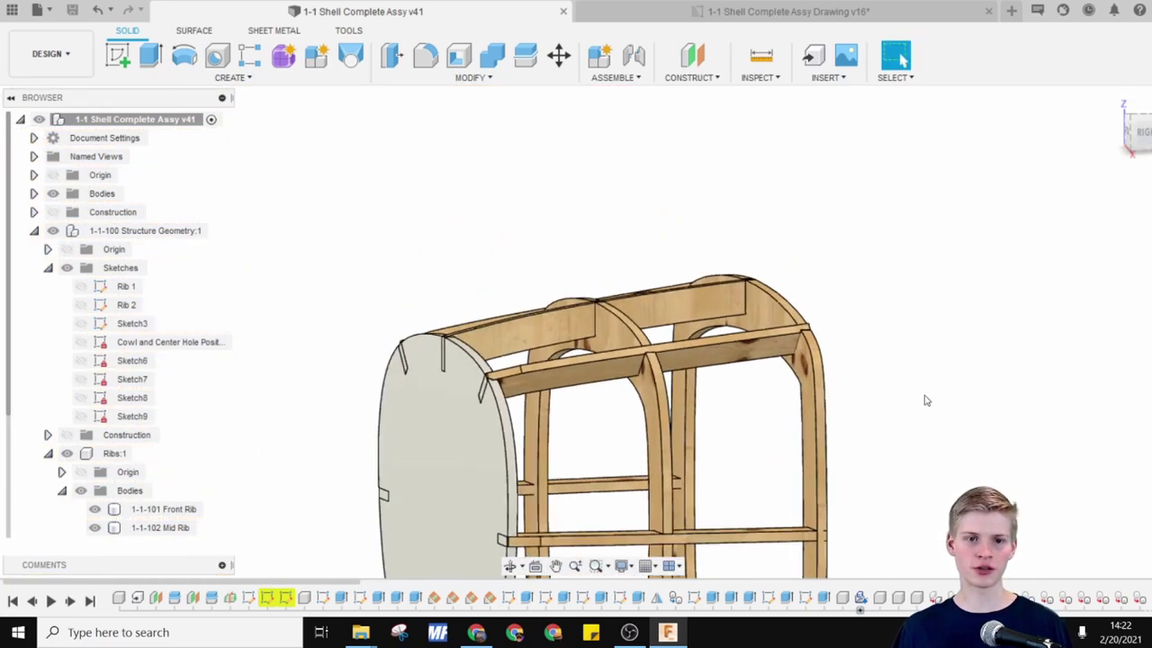
Set the Stringthick user parameter of the shell assembly to 1.5 in to make the stringers thinner.
{"action": "left_click", "coordinate": [469, 78]}
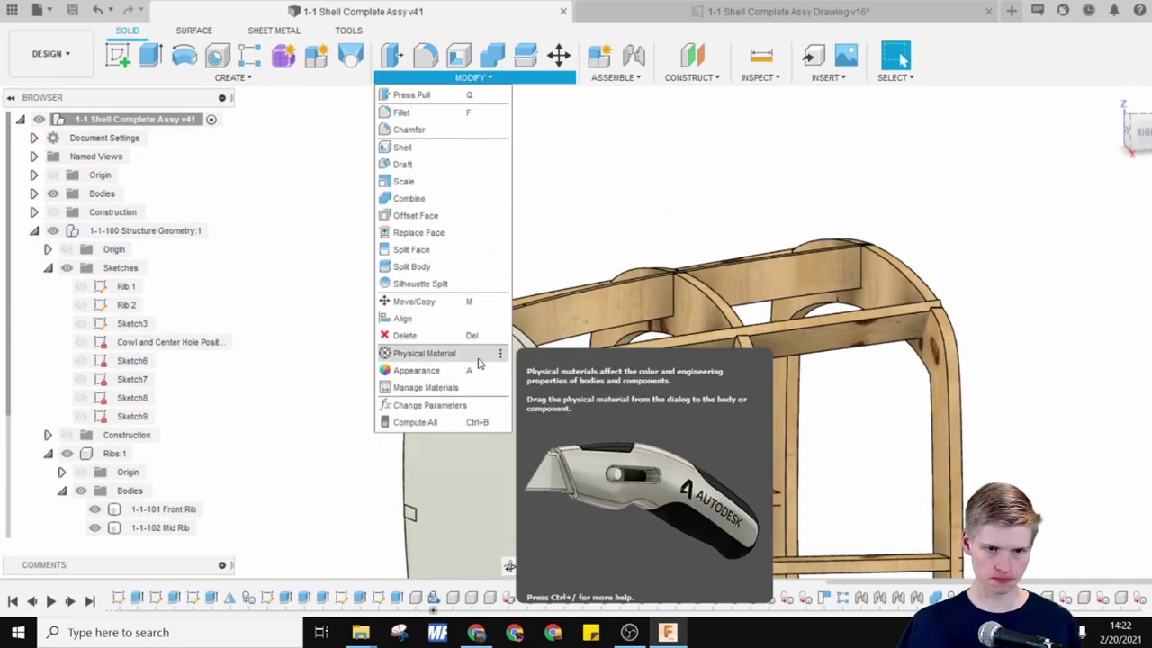
{"action": "left_click", "coordinate": [450, 405]}
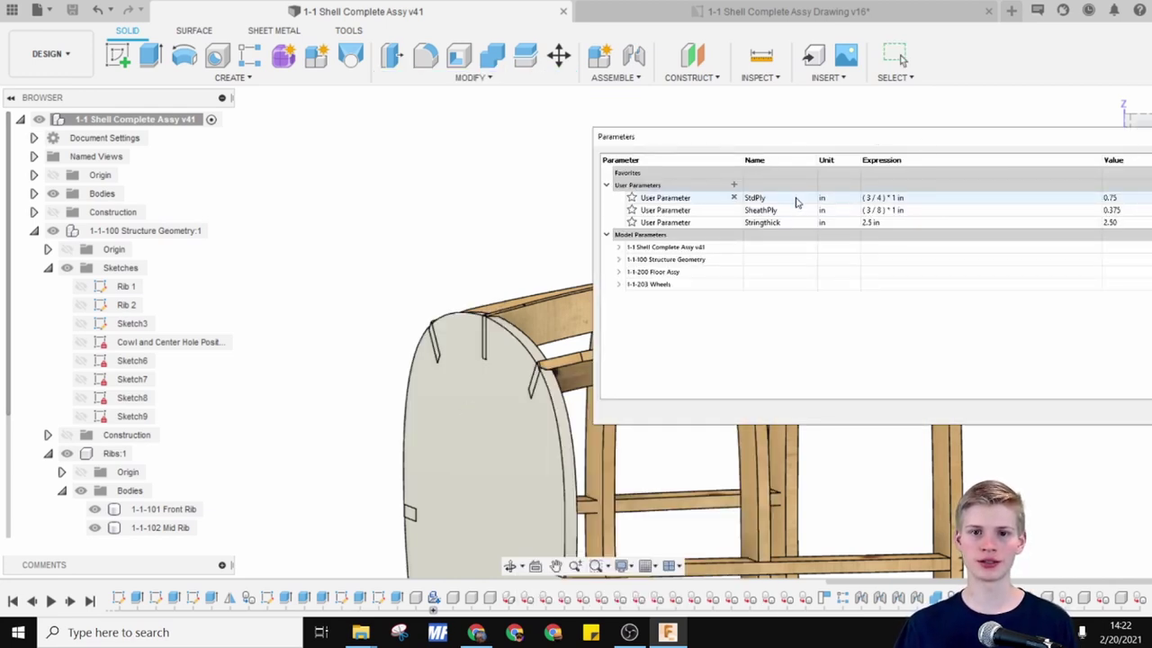
{"action": "double_click", "coordinate": [760, 222]}
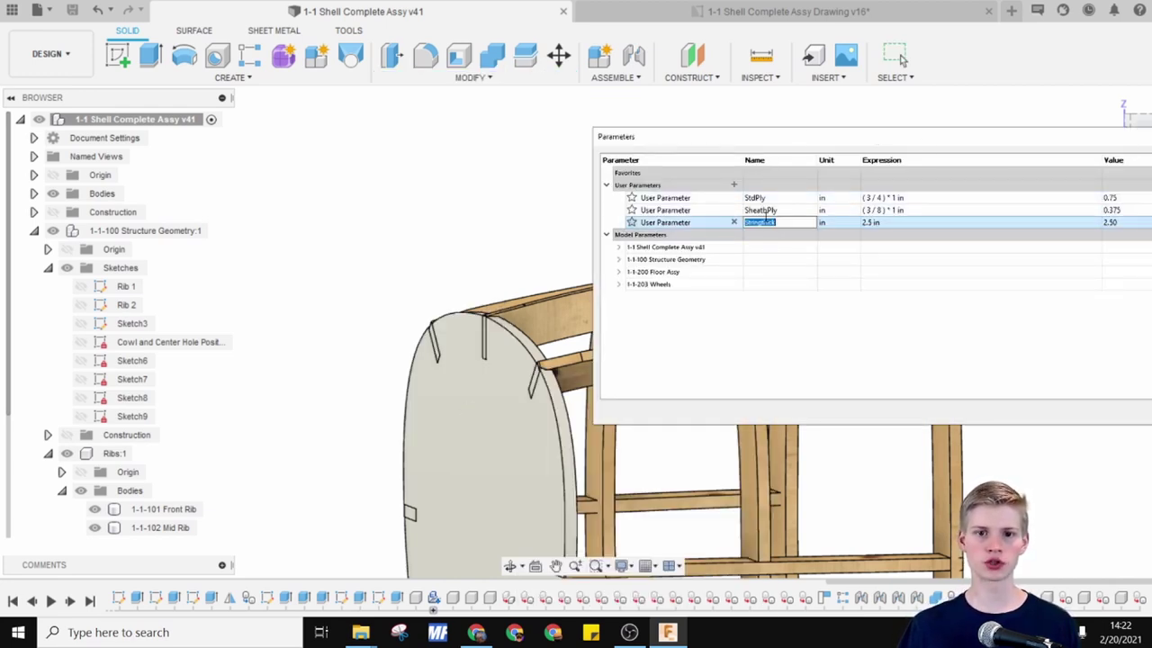
{"action": "left_click", "coordinate": [870, 223]}
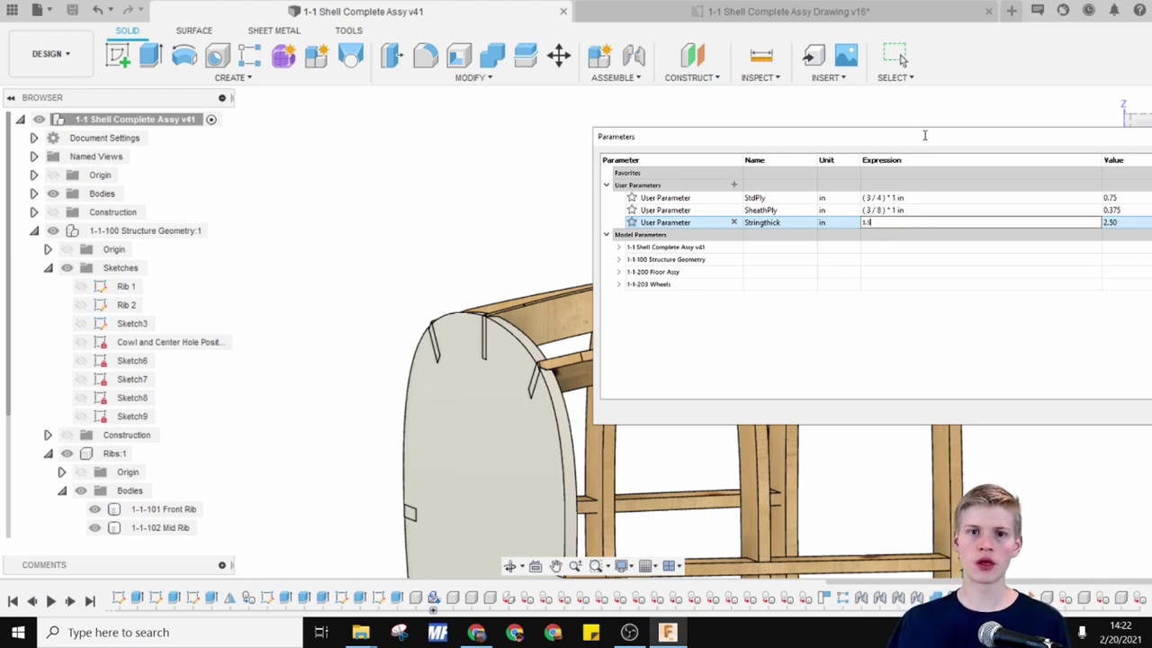
{"action": "type", "text": "1.5"}
{"action": "key", "text": "Return"}
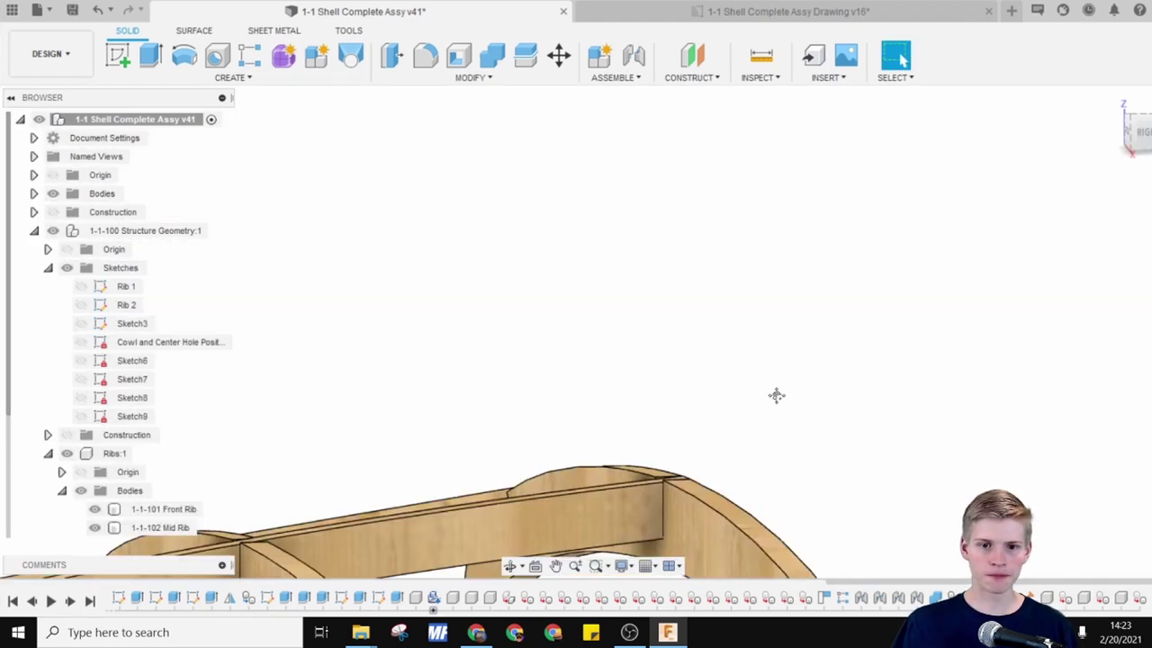
Check the resized stringers in the rib framework and save the assembly with the version description "User Saved".
{"action": "middle_click_drag", "start_coordinate": [775, 396], "coordinate": [776, 145]}
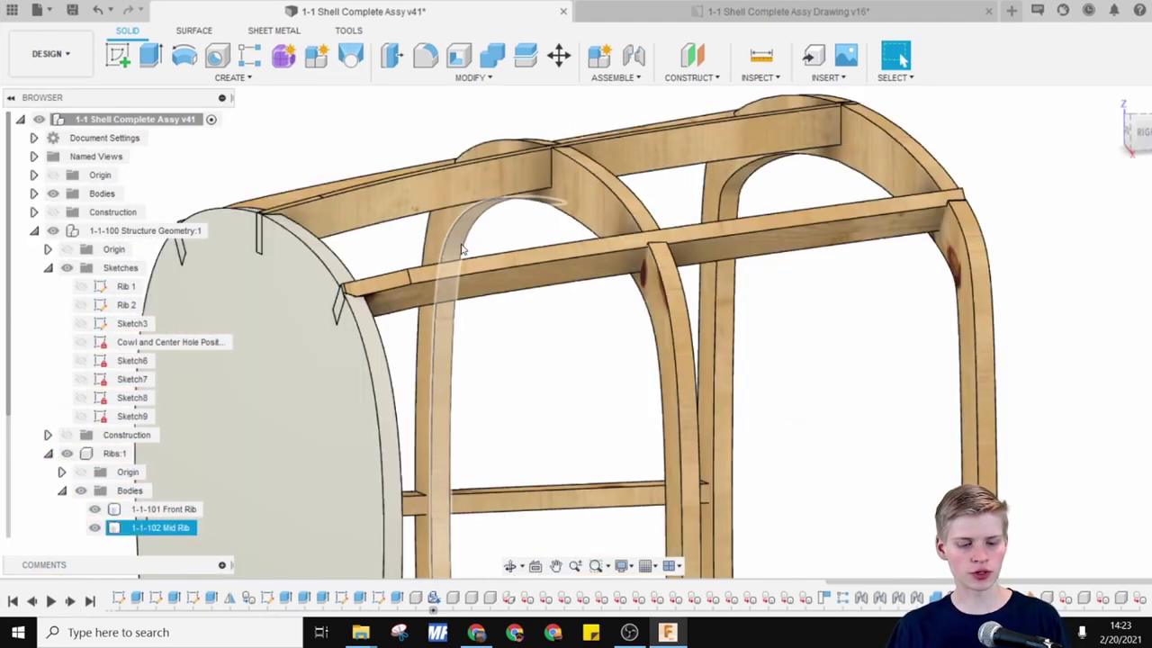
{"action": "left_click", "coordinate": [514, 458]}
{"action": "key", "text": "ctrl+s"}
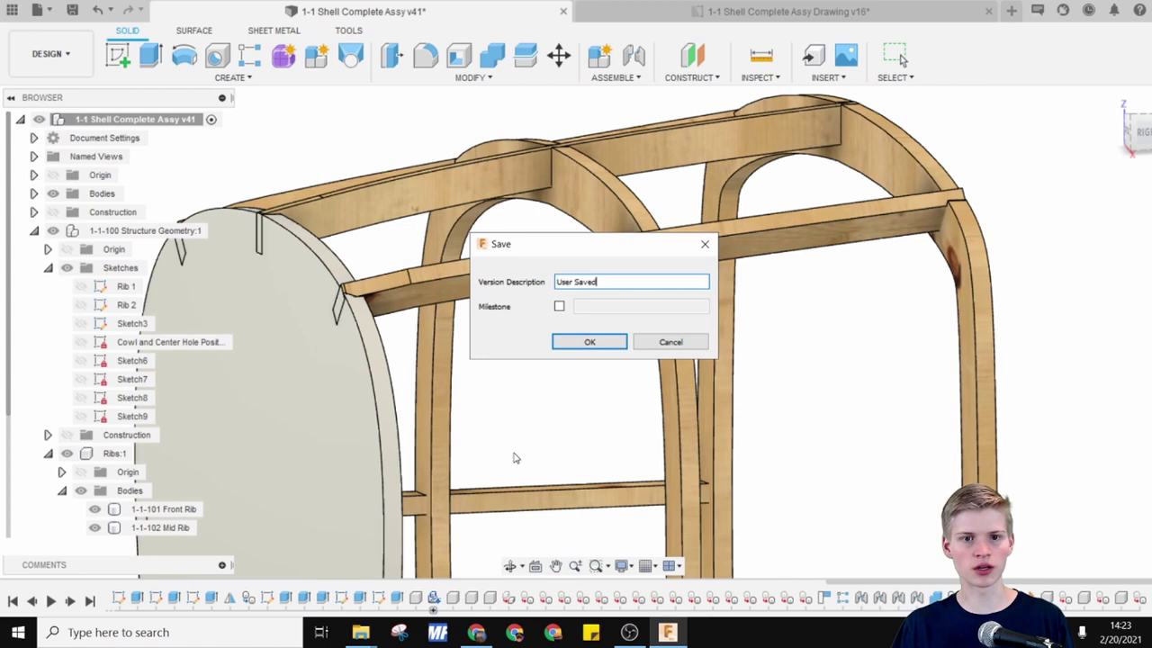
{"action": "left_click", "coordinate": [606, 345]}
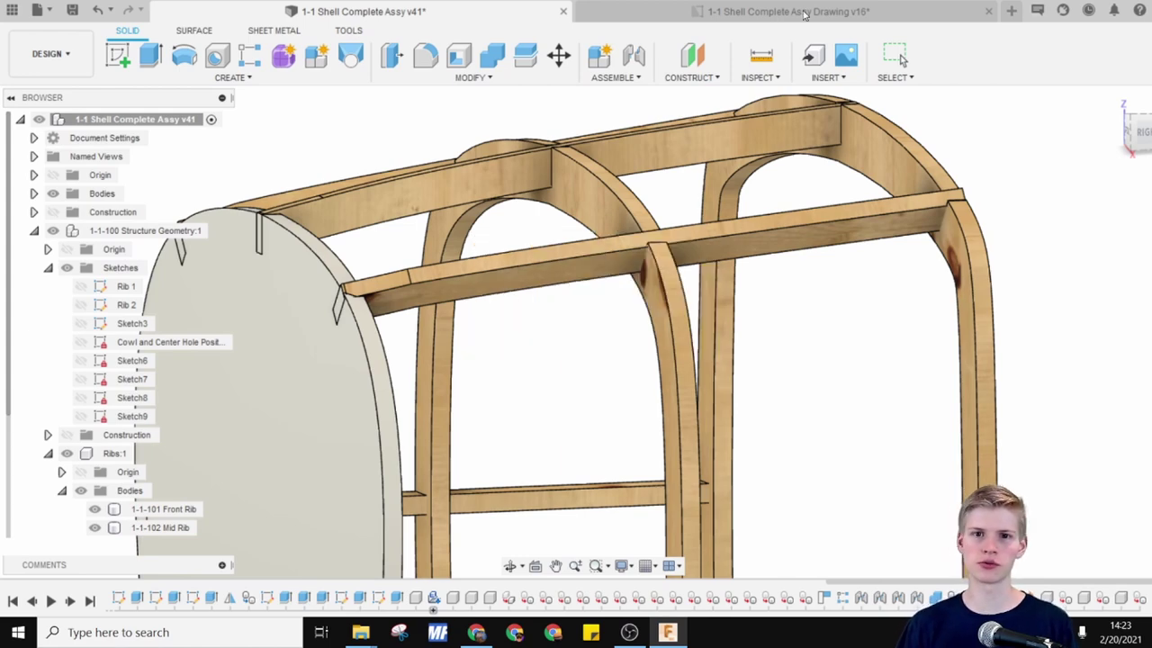
Switch to the shell assembly drawing and examine the stringer outlines nested inside the rib profile on Sheet4.
{"action": "left_click", "coordinate": [805, 13]}
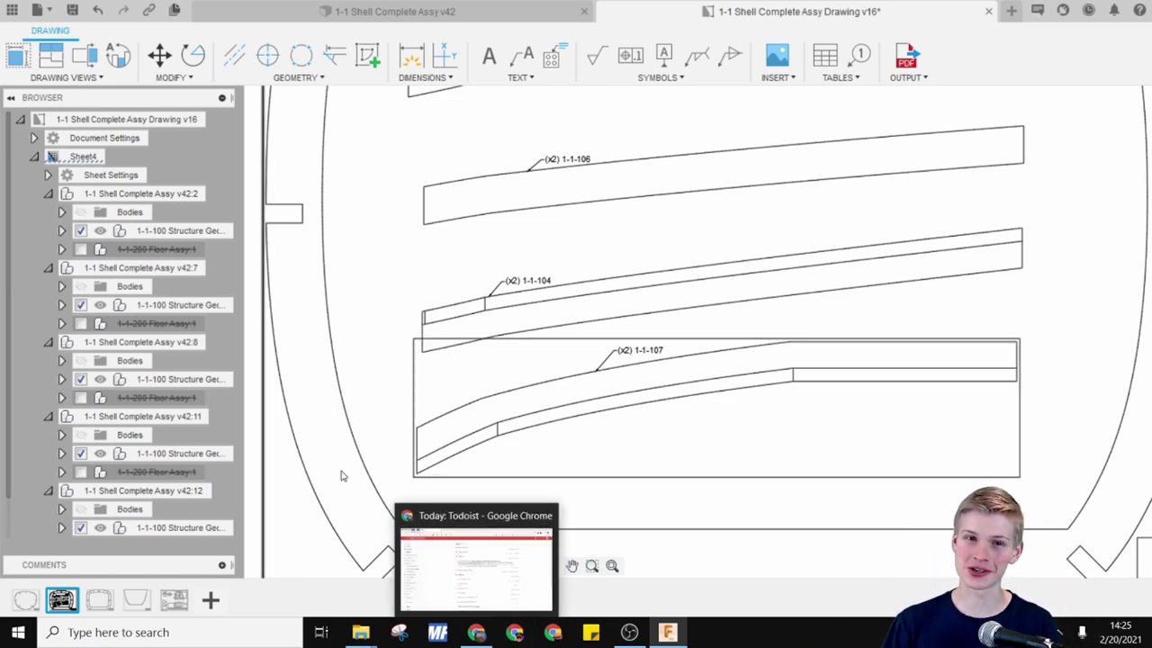
{"action": "scroll", "coordinate": [250, 332], "scroll_direction": "down", "scroll_amount": 3}
{"action": "scroll", "coordinate": [250, 331], "scroll_direction": "down", "scroll_amount": 1}
{"action": "mouse_move", "coordinate": [278, 283]}
{"action": "middle_mouse_down"}
{"action": "mouse_move", "coordinate": [393, 396]}
{"action": "mouse_move", "coordinate": [404, 348]}
{"action": "middle_mouse_up"}
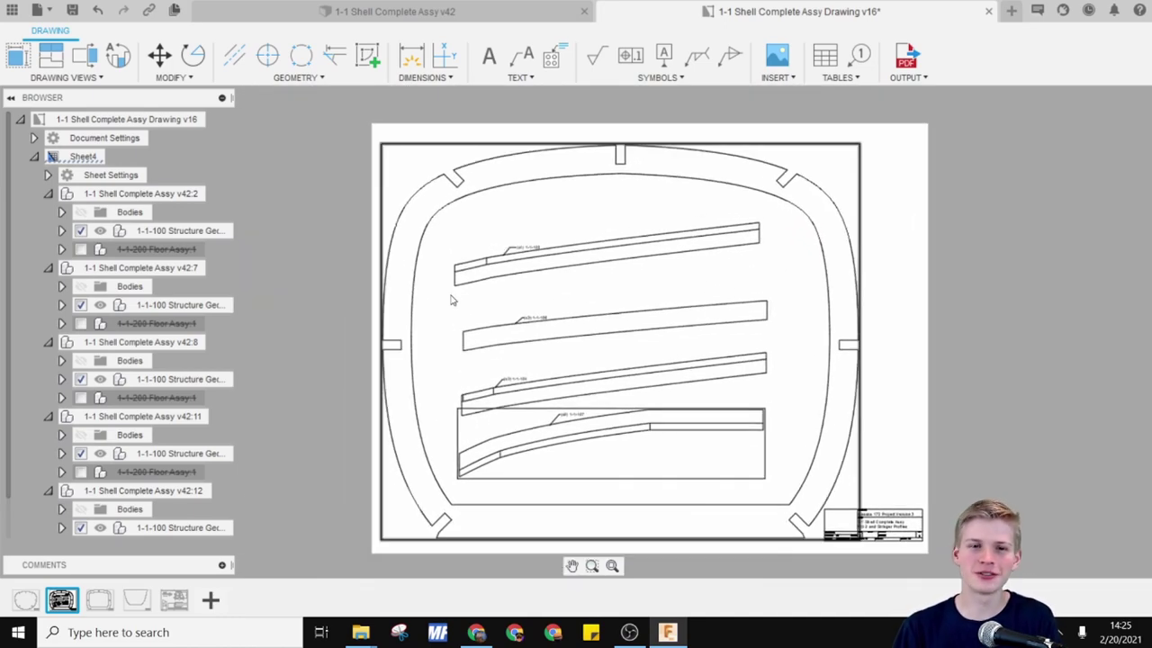